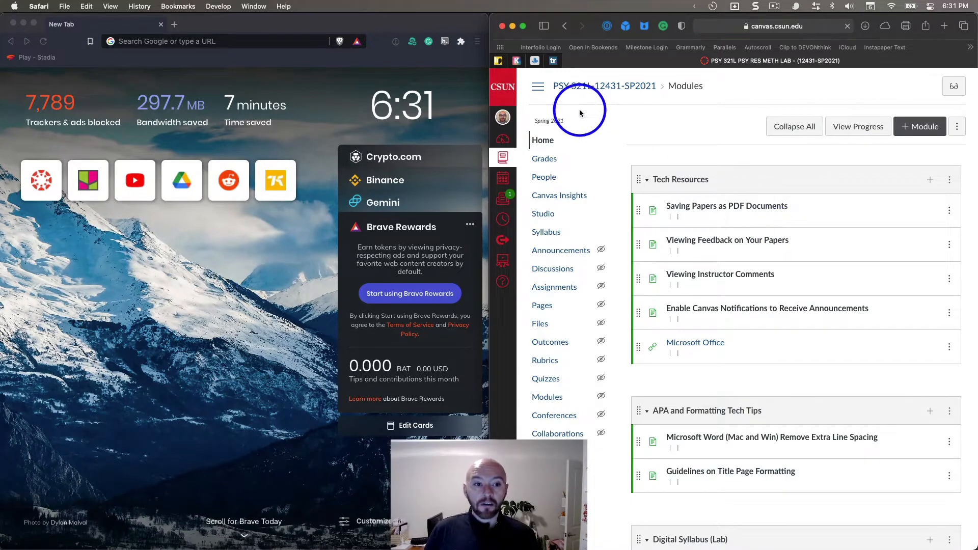
# Step: Go to drive.google.com in the Brave window and create a new blank Google Form
pyautogui.click(232, 44)
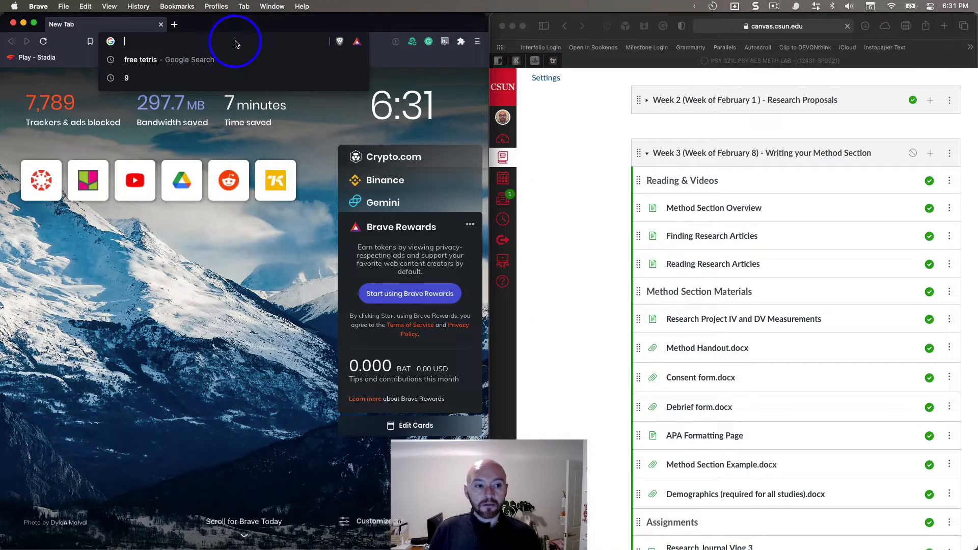
pyautogui.write('drive.google.com')
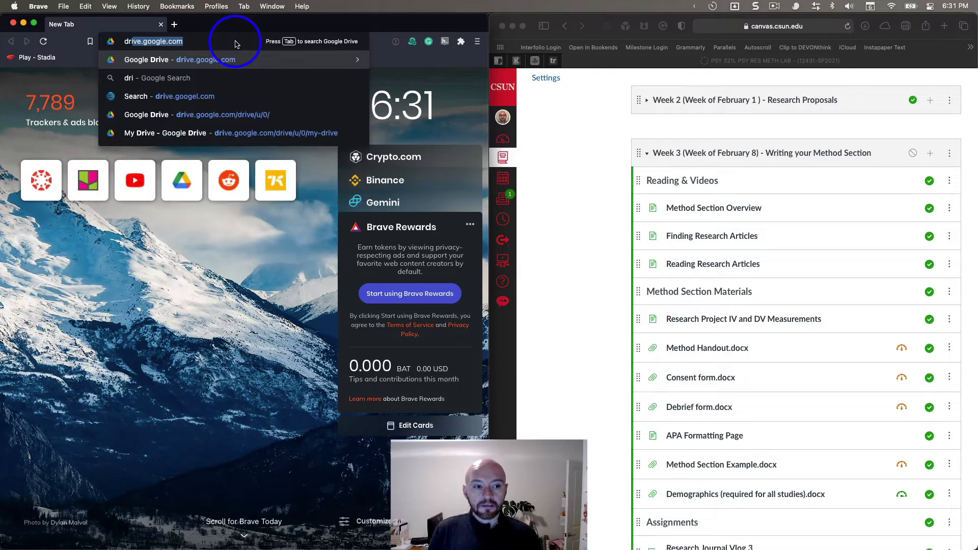
pyautogui.press('Return')
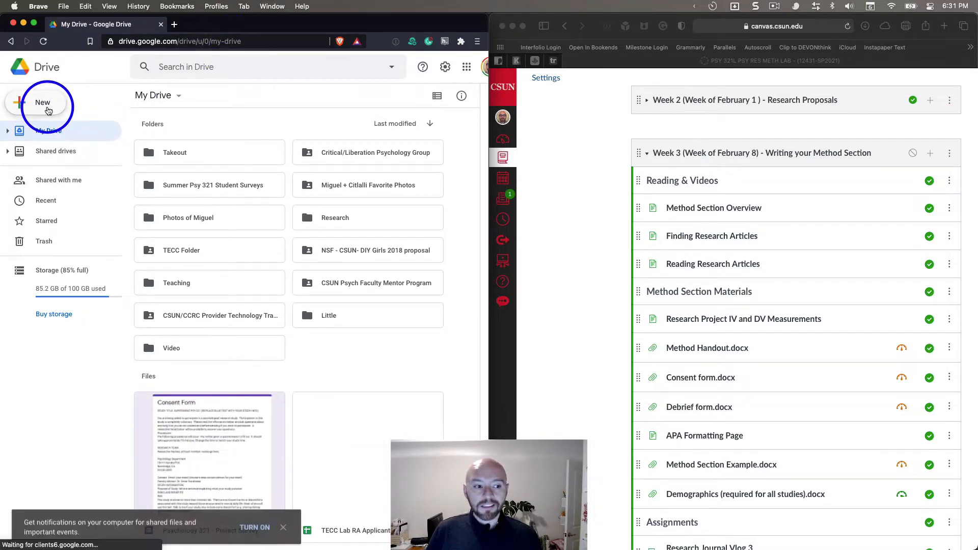
pyautogui.click(49, 111)
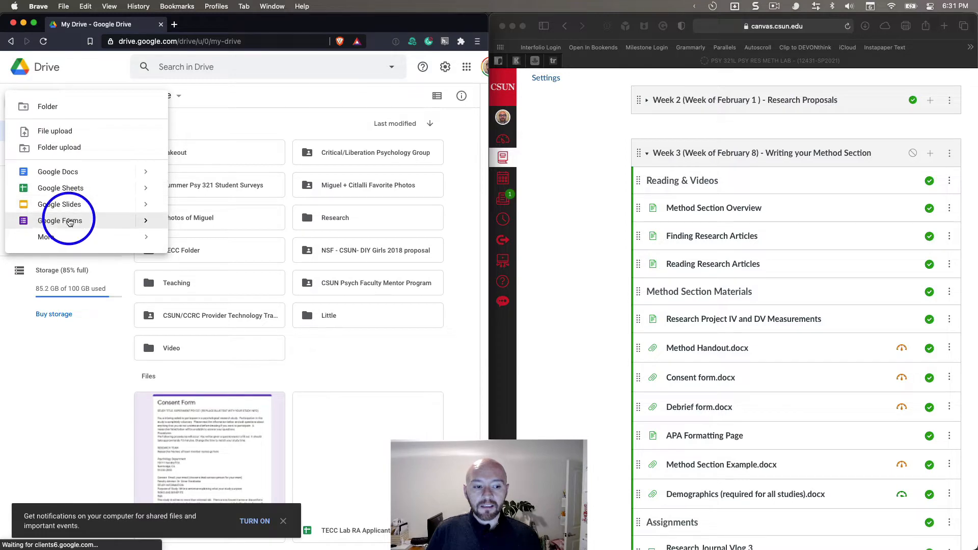
pyautogui.click(70, 222)
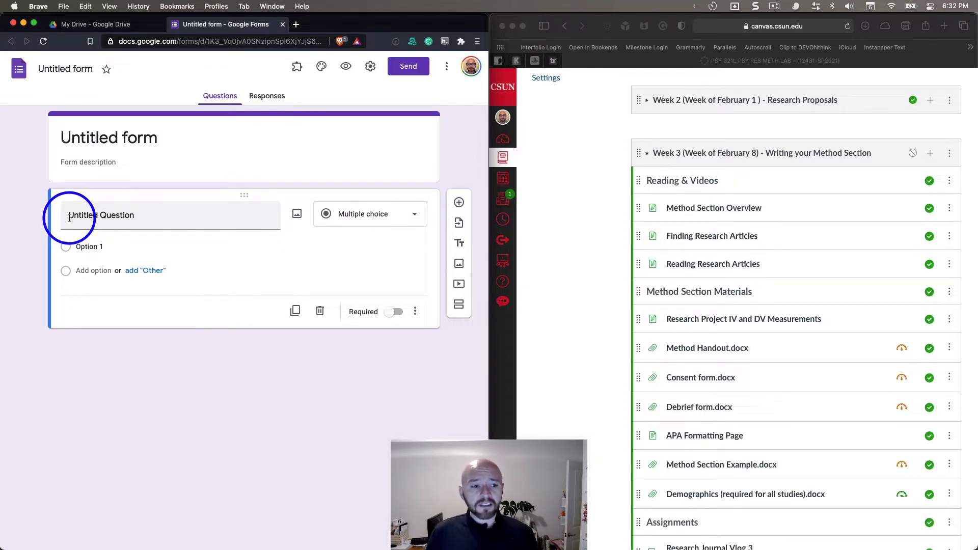
# Step: Title the new form "Consent Form"
pyautogui.click(102, 218)
pyautogui.click(123, 142)
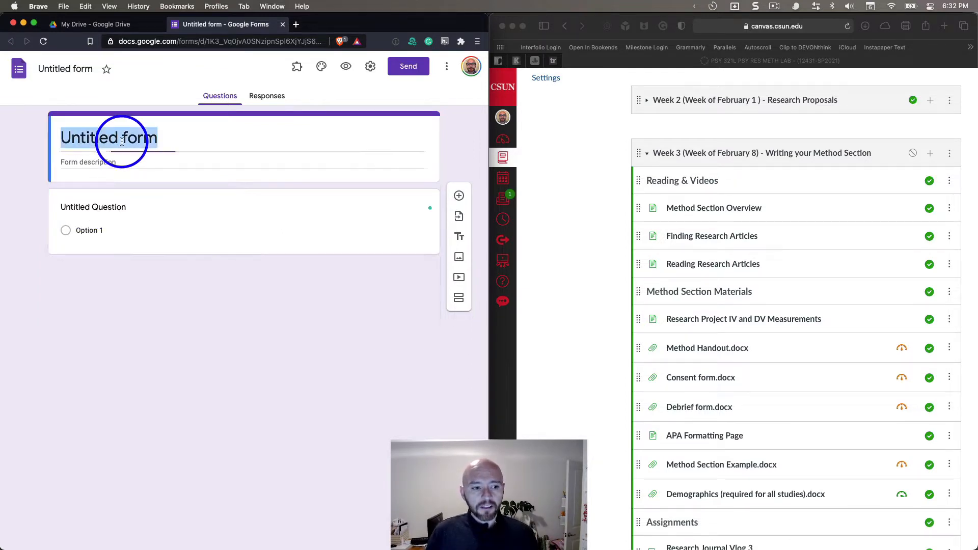
pyautogui.write('Con')
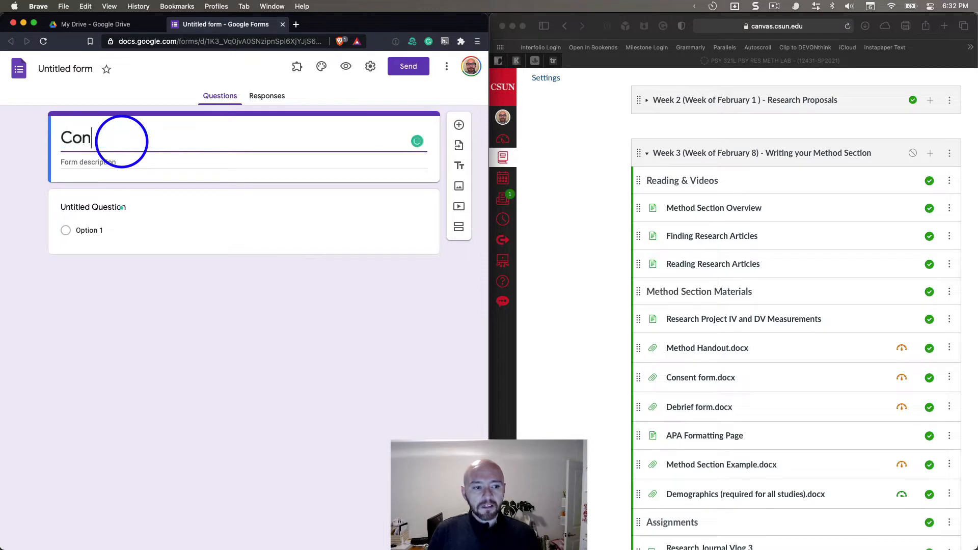
pyautogui.write('sent F')
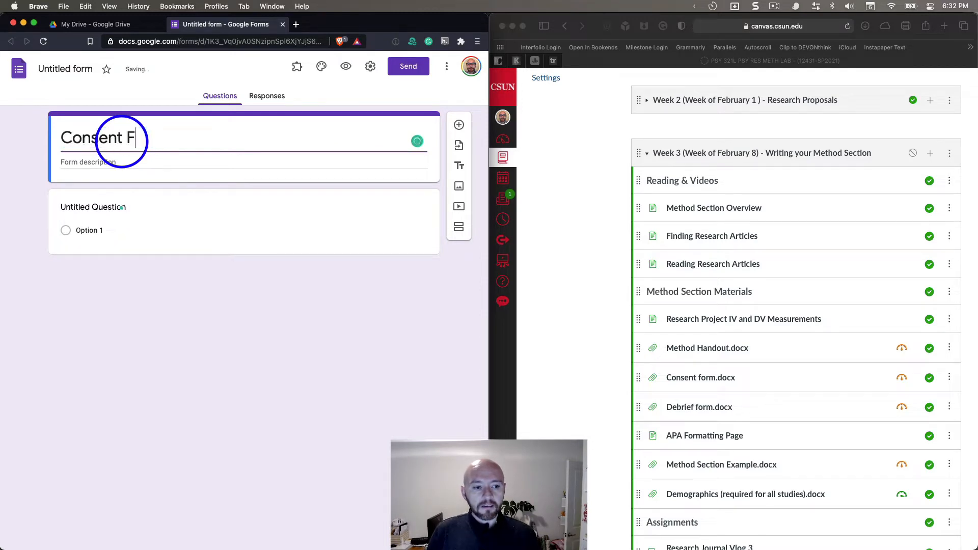
pyautogui.write('orm')
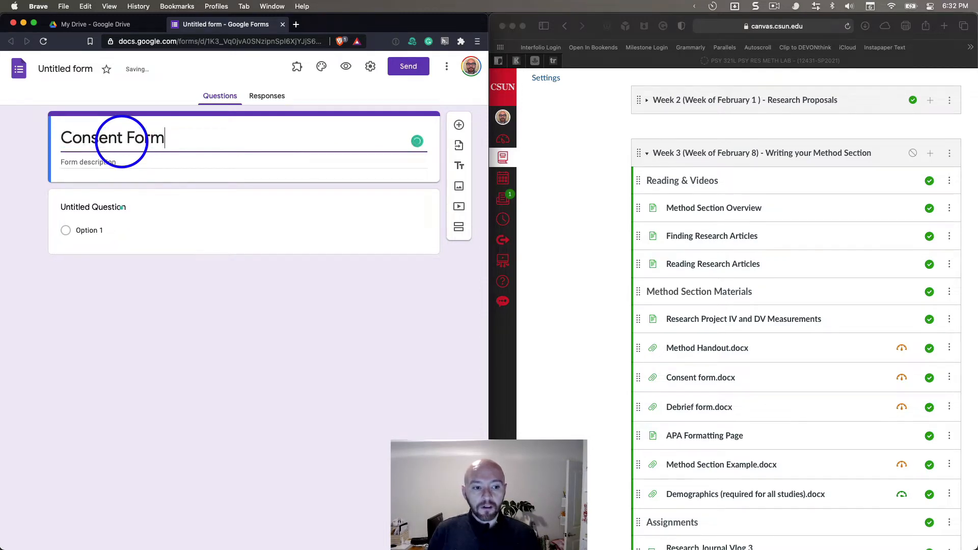
# Step: Add a second section titled "Respect for Family" and insert a blank multiple-choice question in it
pyautogui.click(458, 230)
pyautogui.click(180, 290)
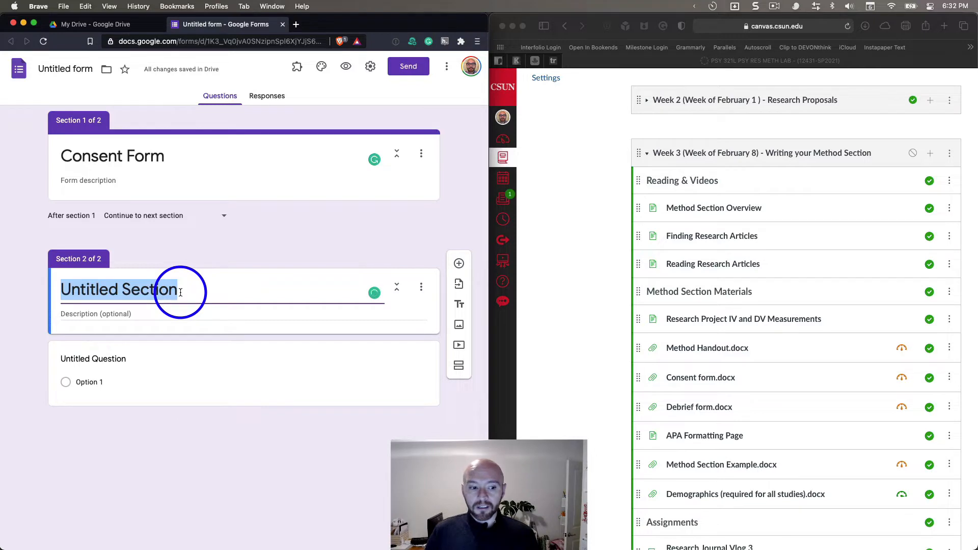
pyautogui.write('R')
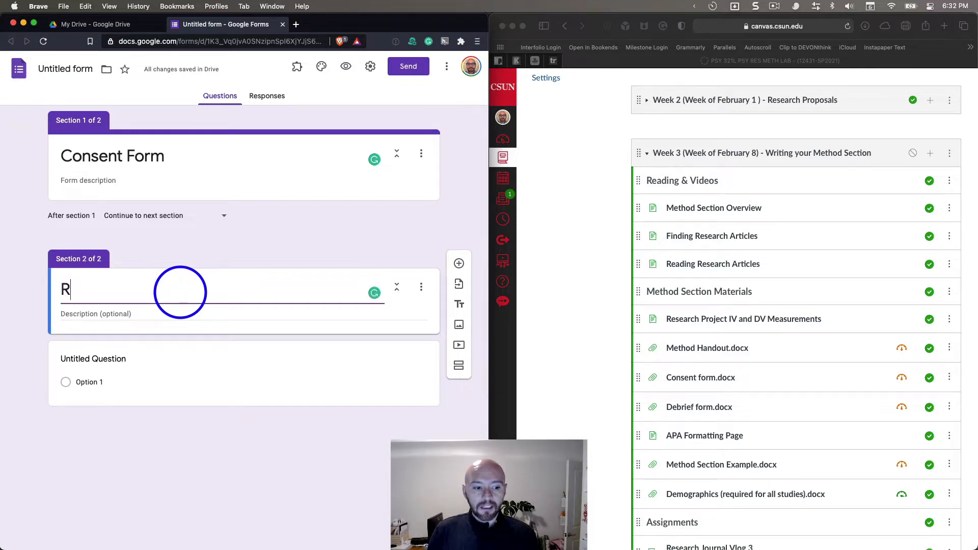
pyautogui.write('espect for Family')
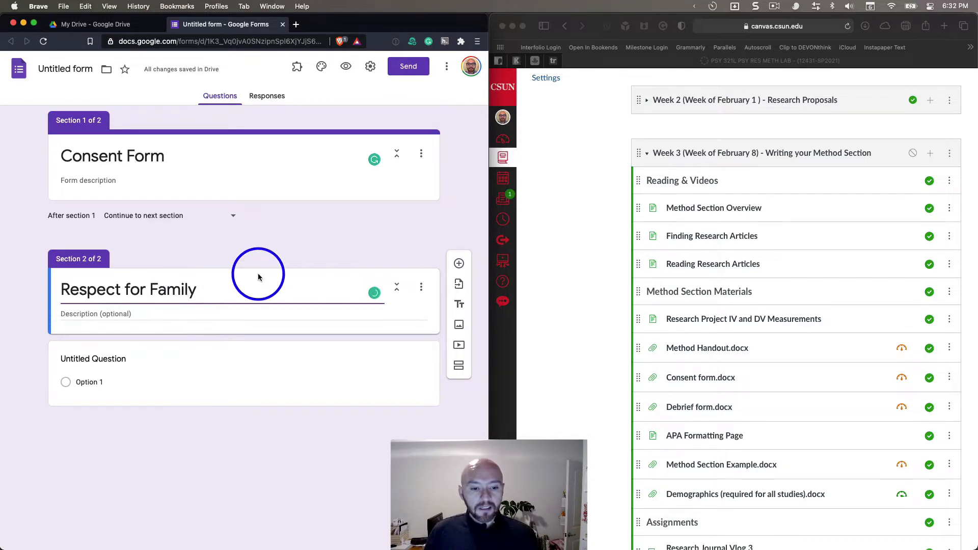
pyautogui.click(459, 270)
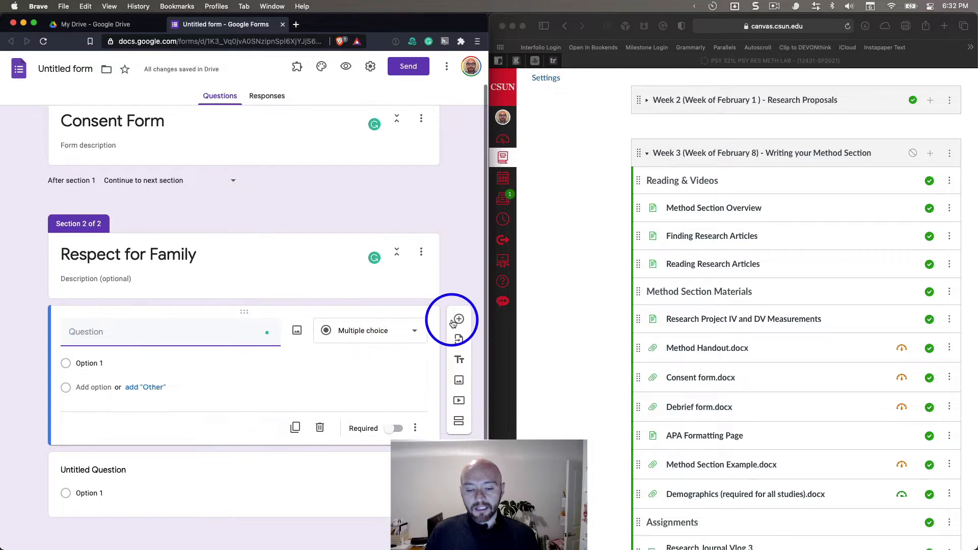
# Step: Add a third section after the blank question and title it "Demographic Questions"
pyautogui.click(459, 423)
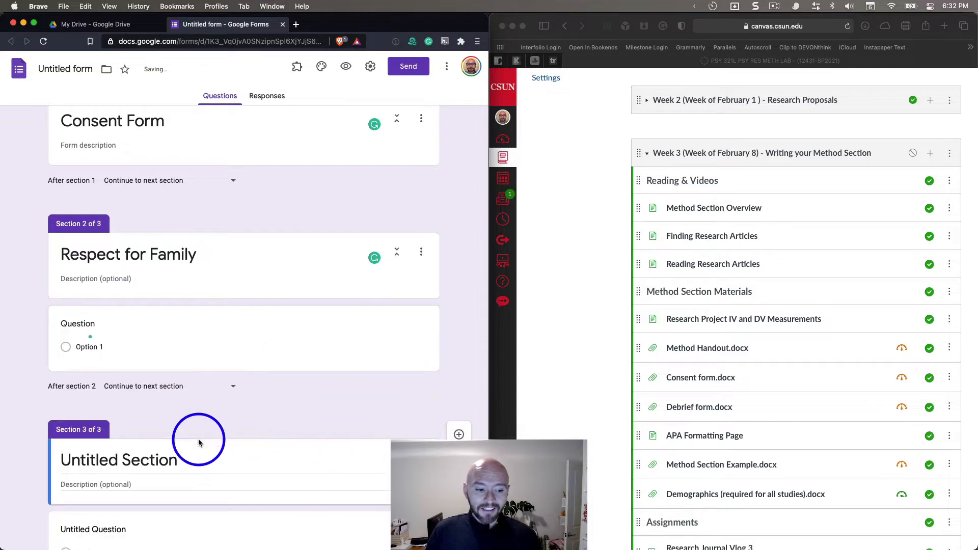
pyautogui.click(152, 461)
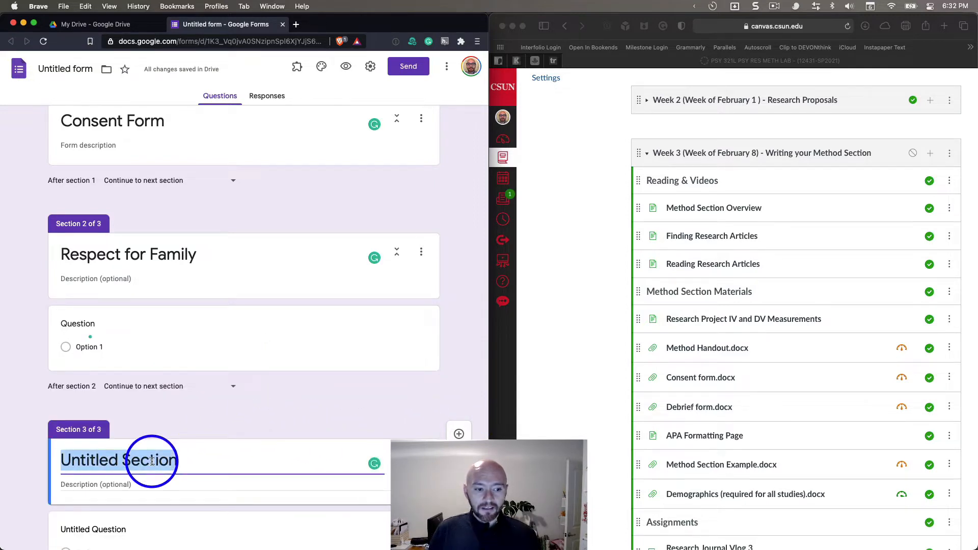
pyautogui.write('Demographic')
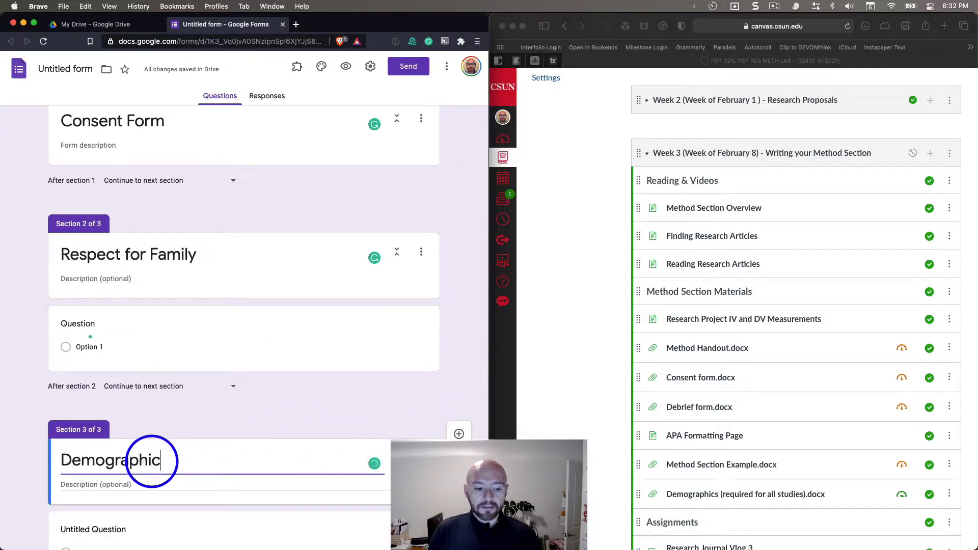
pyautogui.write(' Questions')
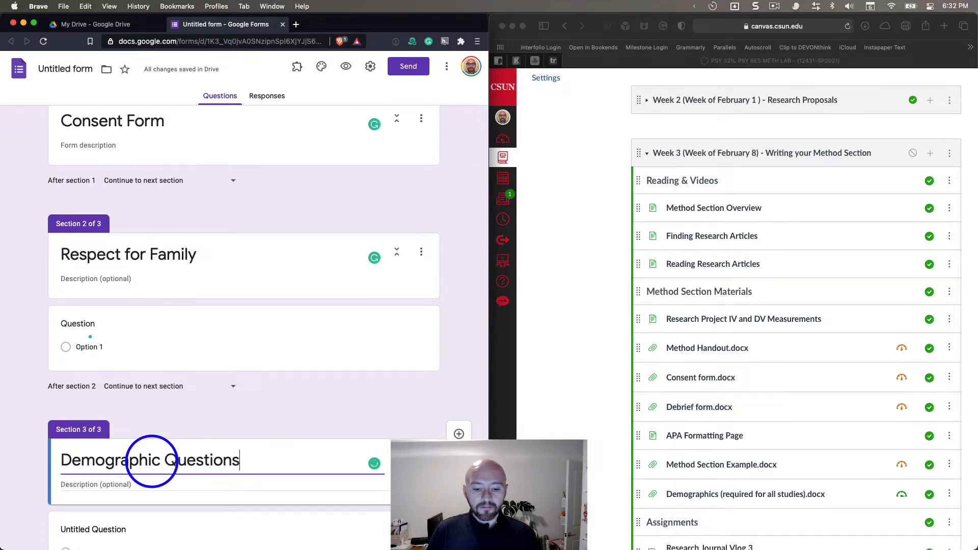
# Step: Add a fourth section after Demographic Questions and title it "Debrief"
pyautogui.scroll(-2, 311, 491)
pyautogui.click(459, 476)
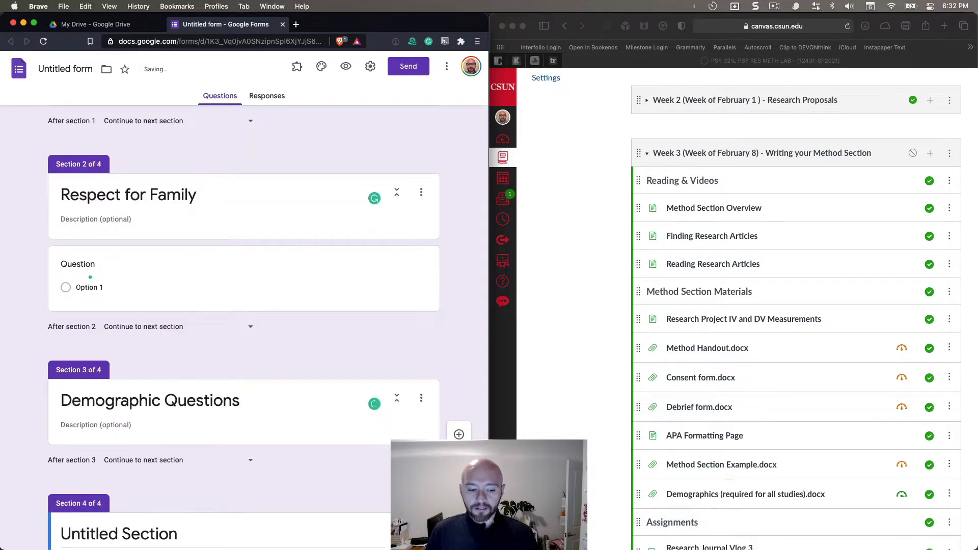
pyautogui.scroll(-1, 342, 473)
pyautogui.click(181, 470)
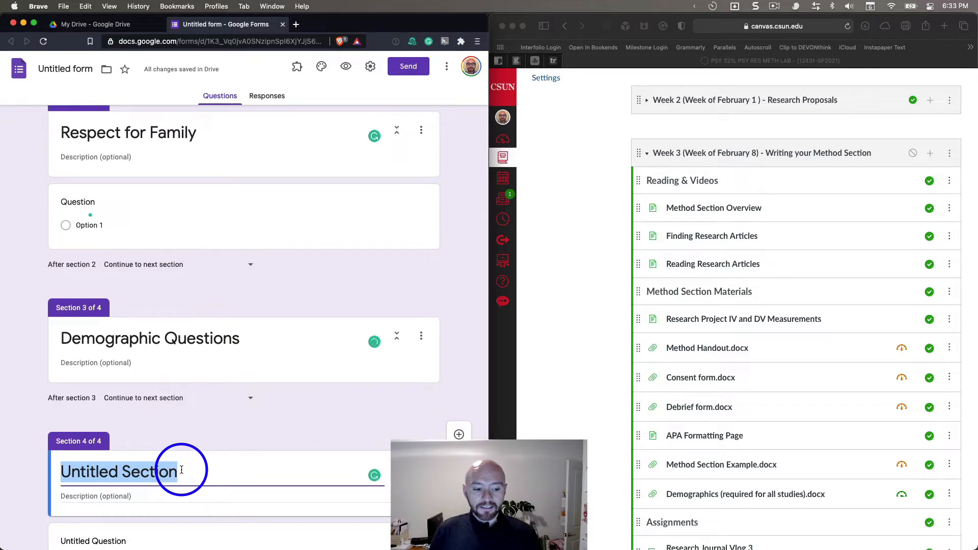
pyautogui.write('Debrief')
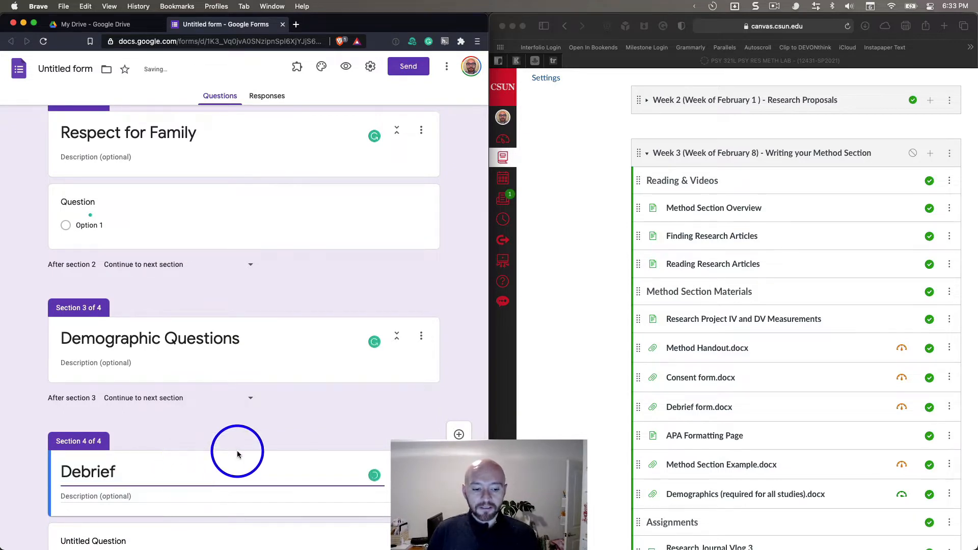
# Step: Add a fifth section after Debrief and title it "You Decided Not to Participate"
pyautogui.scroll(-2, 237, 451)
pyautogui.click(459, 477)
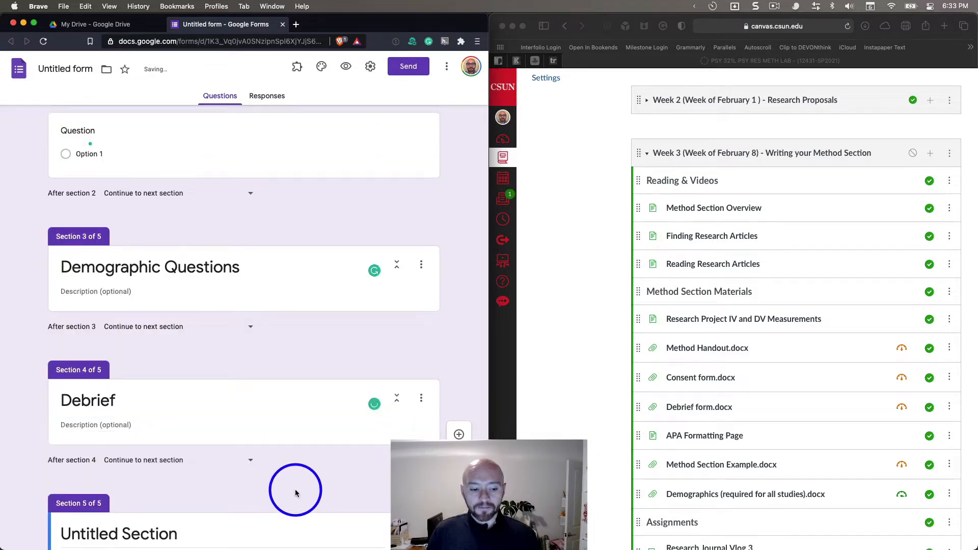
pyautogui.click(157, 414)
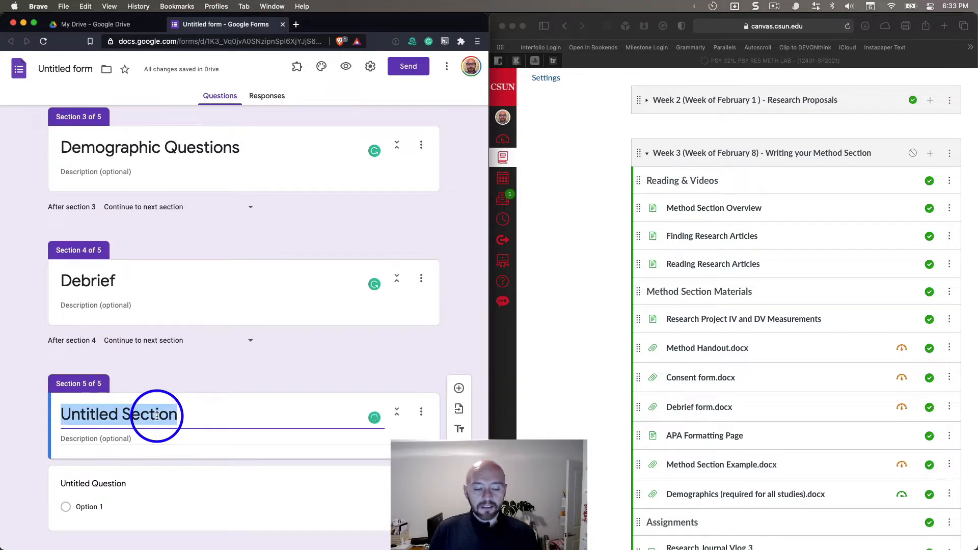
pyautogui.press('BackSpace')
pyautogui.write('You ')
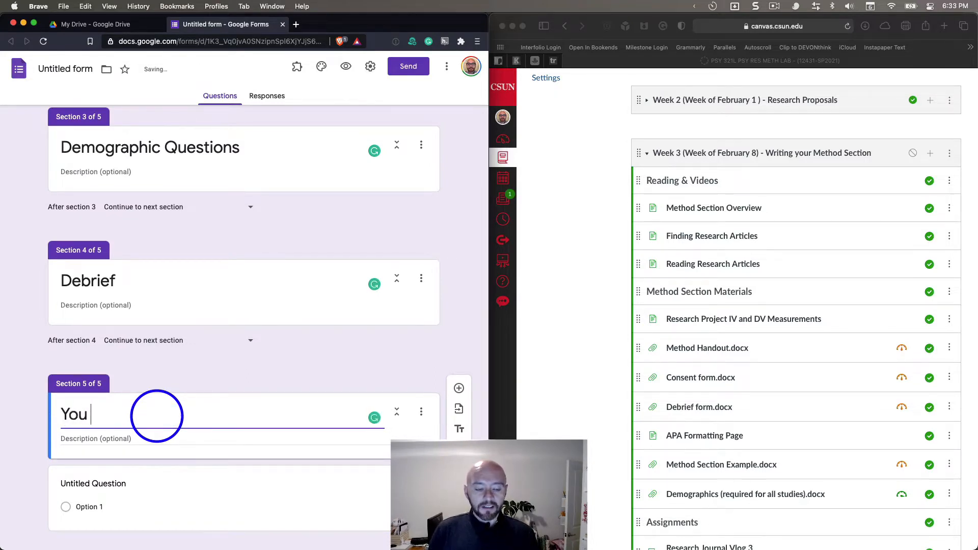
pyautogui.write('Decide')
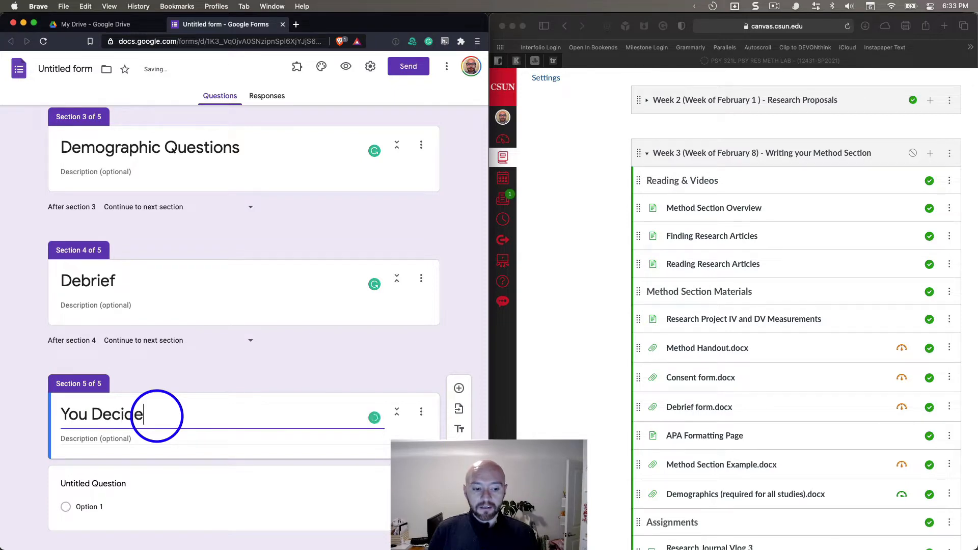
pyautogui.write('d Not to Part')
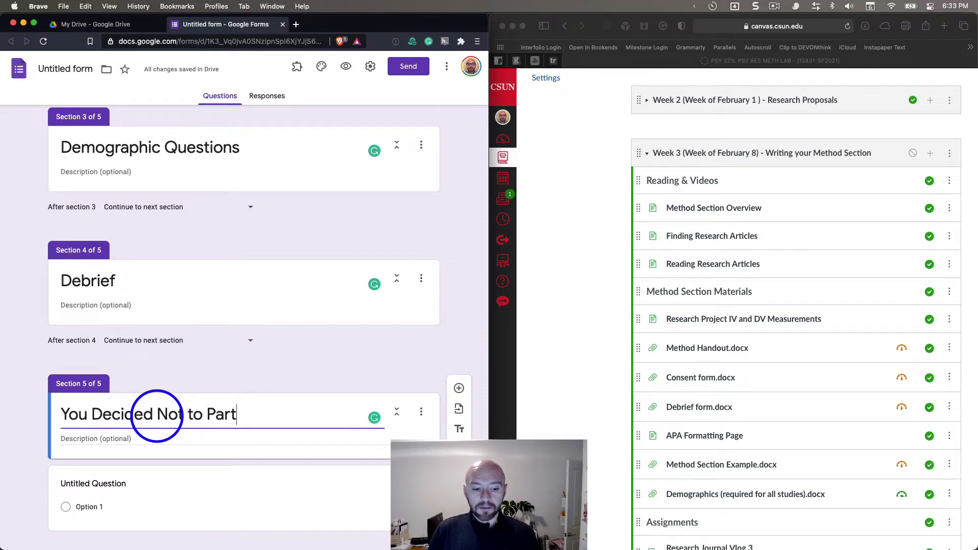
pyautogui.write('icipate')
pyautogui.scroll(5, 157, 415)
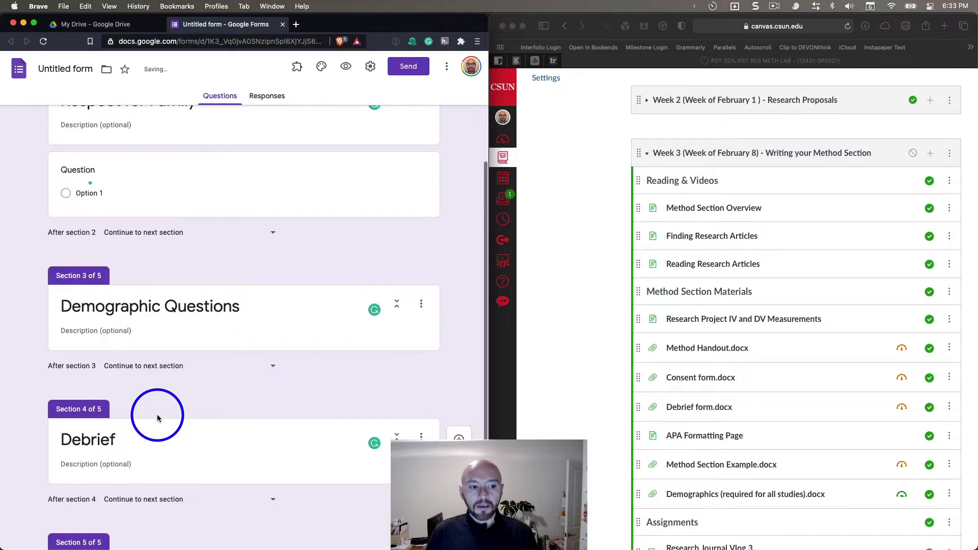
pyautogui.scroll(2, 158, 415)
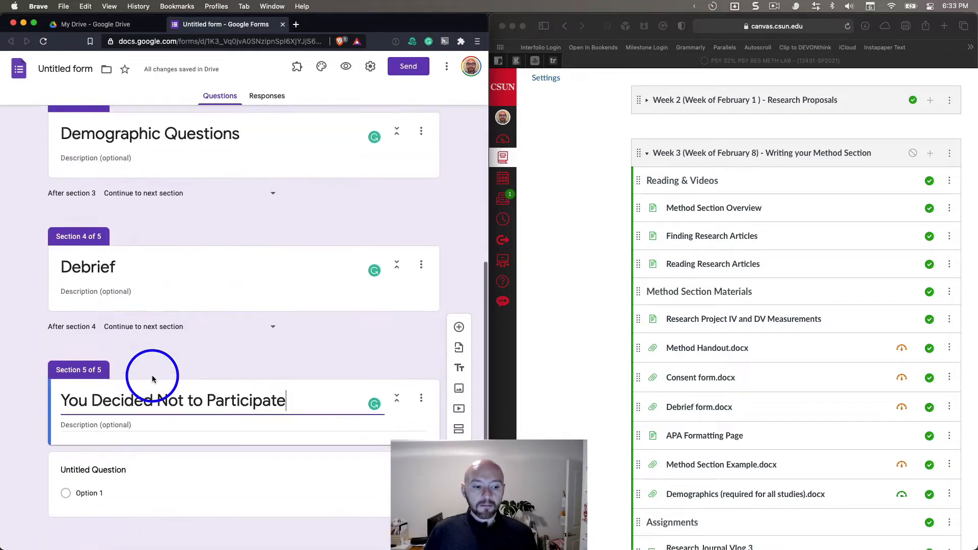
pyautogui.click(93, 252)
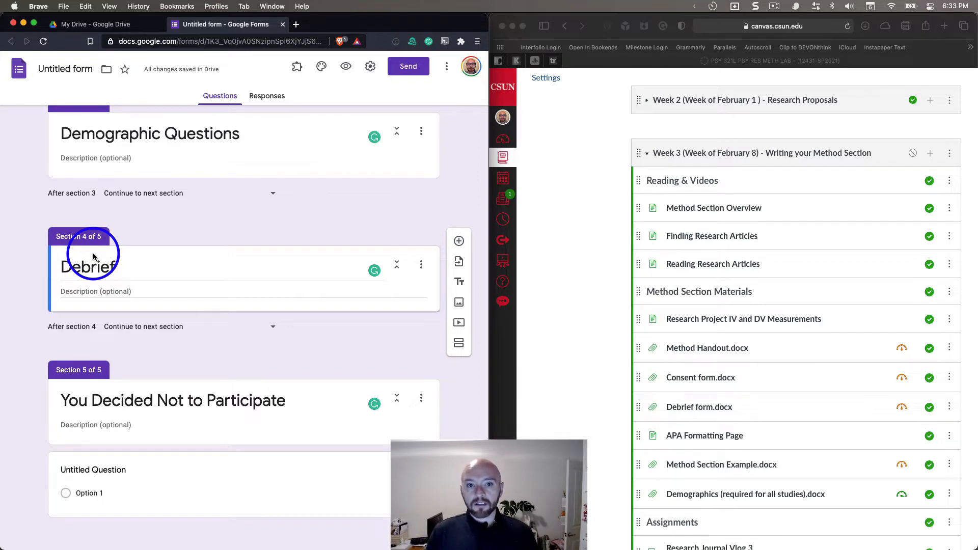
pyautogui.scroll(10, 93, 252)
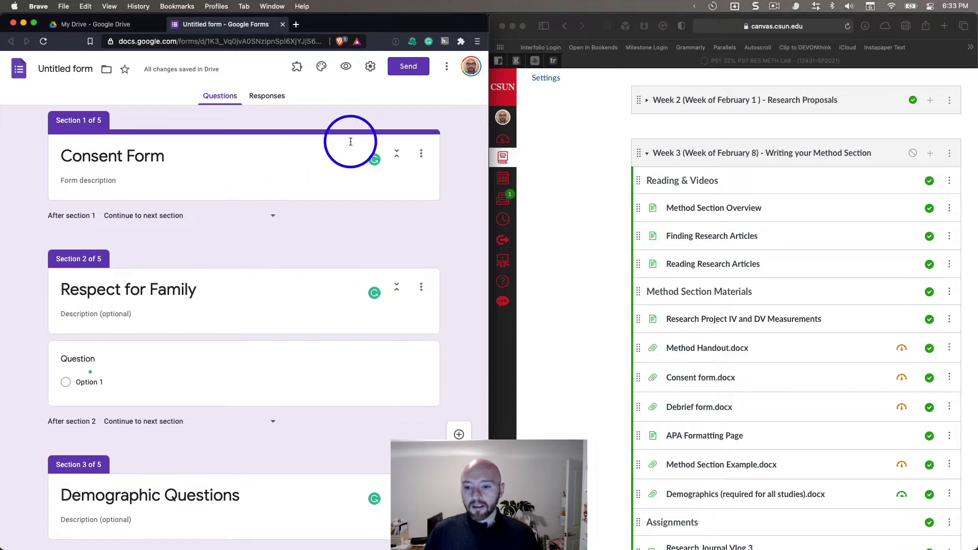
# Step: Switch to the Canvas course in Safari and open Consent form.docx from the Week 3 module in a new tab
pyautogui.scroll(-1, 577, 211)
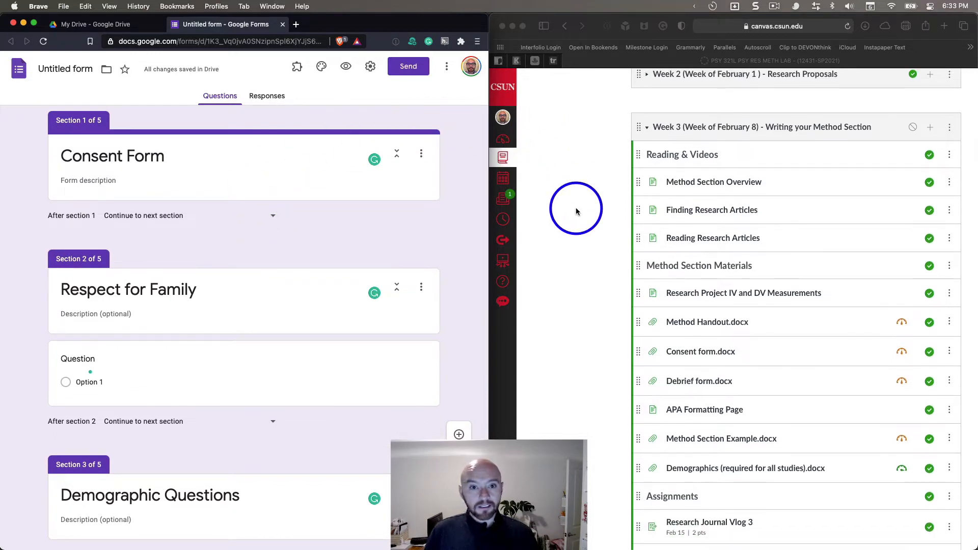
pyautogui.scroll(-2, 576, 211)
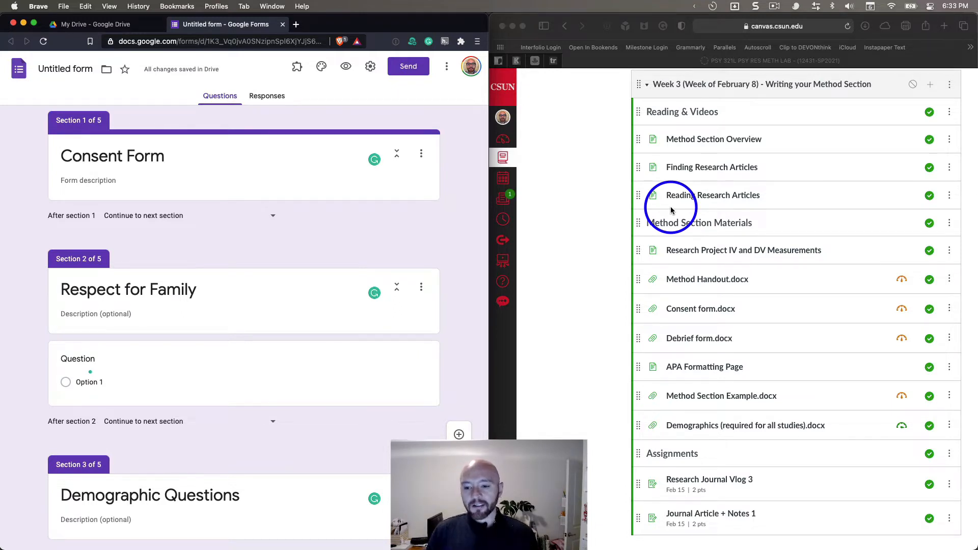
pyautogui.click(696, 313)
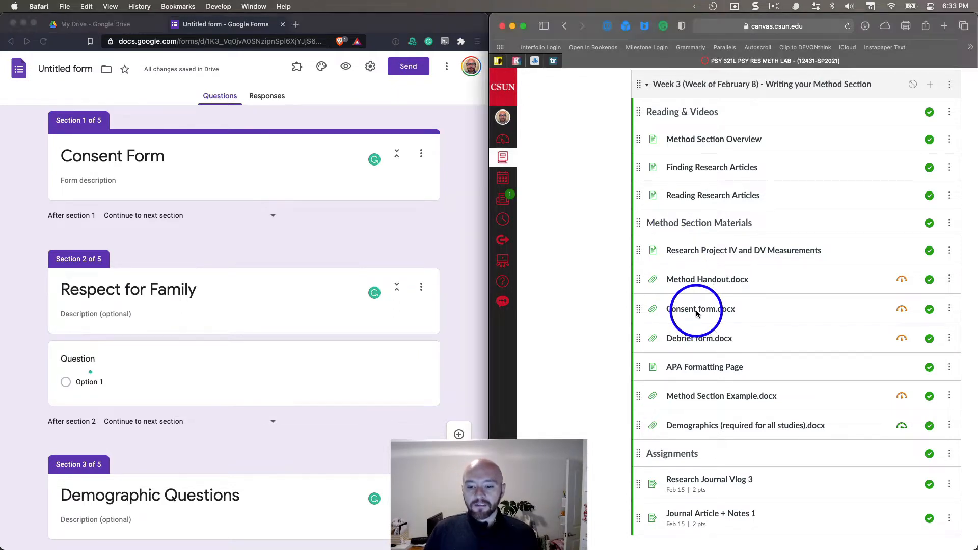
pyautogui.rightClick(697, 310)
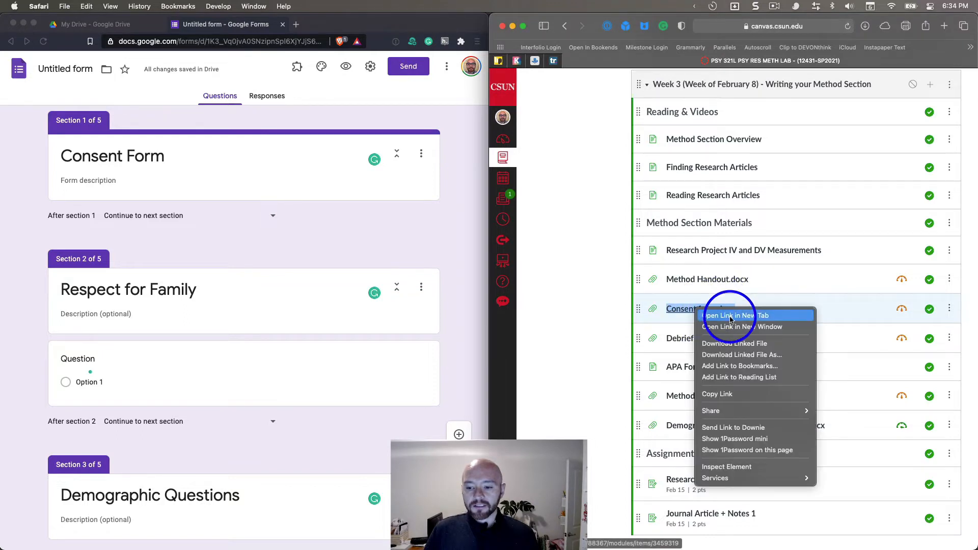
pyautogui.click(730, 317)
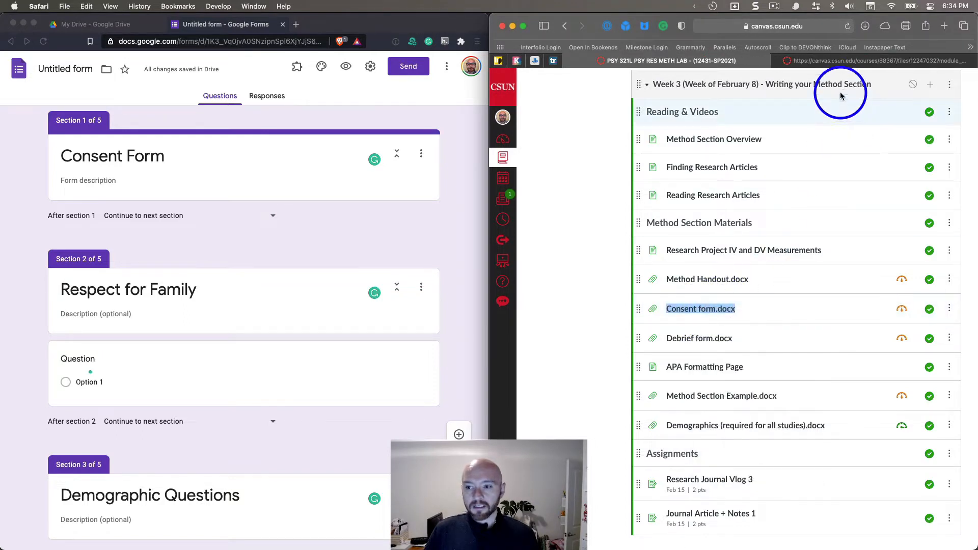
pyautogui.click(836, 62)
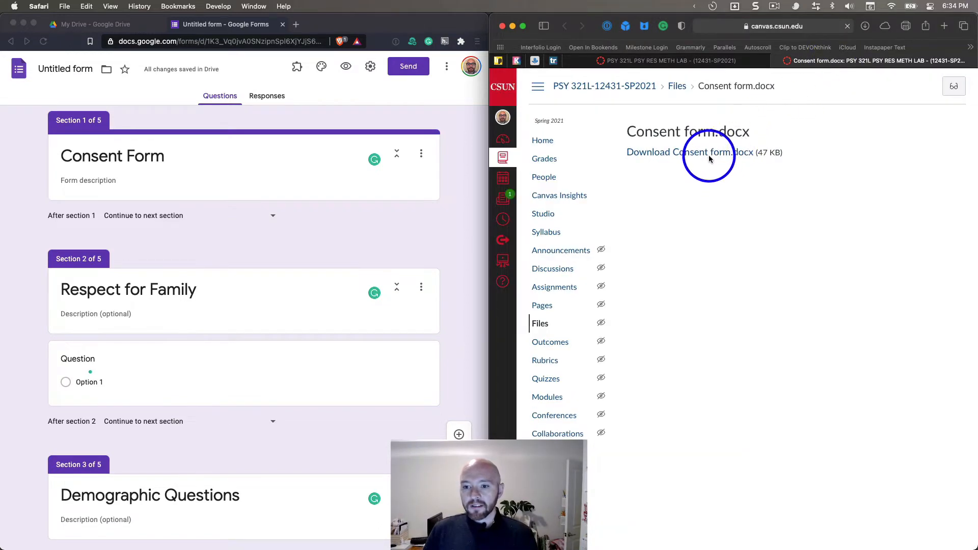
# Step: Download Consent form.docx from the Canvas file page and open the downloaded copy in Word
pyautogui.click(711, 160)
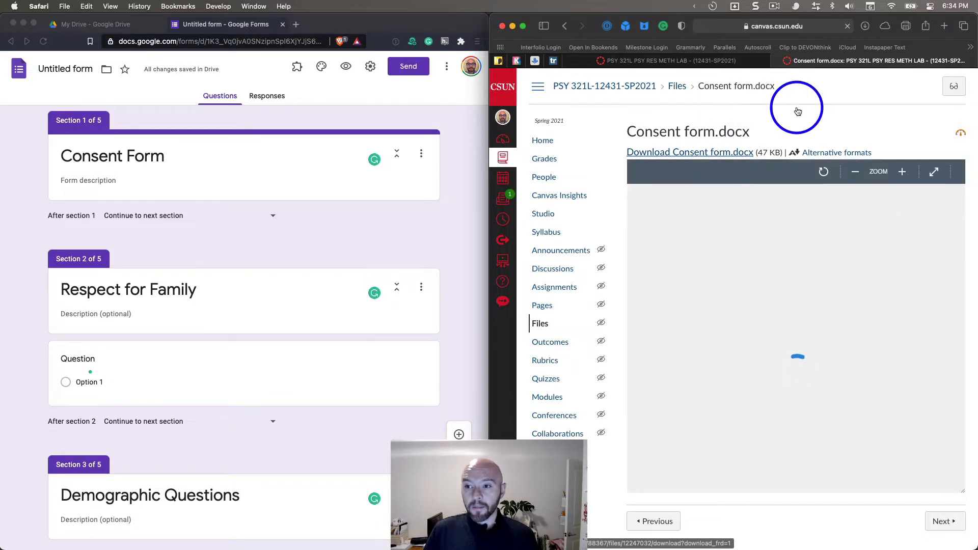
pyautogui.click(864, 26)
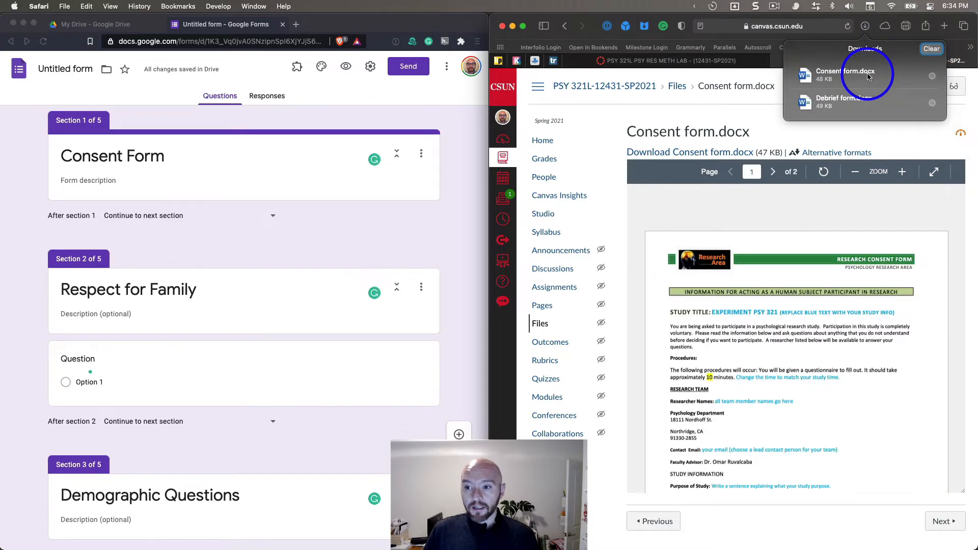
pyautogui.click(869, 76)
pyautogui.rightClick(870, 77)
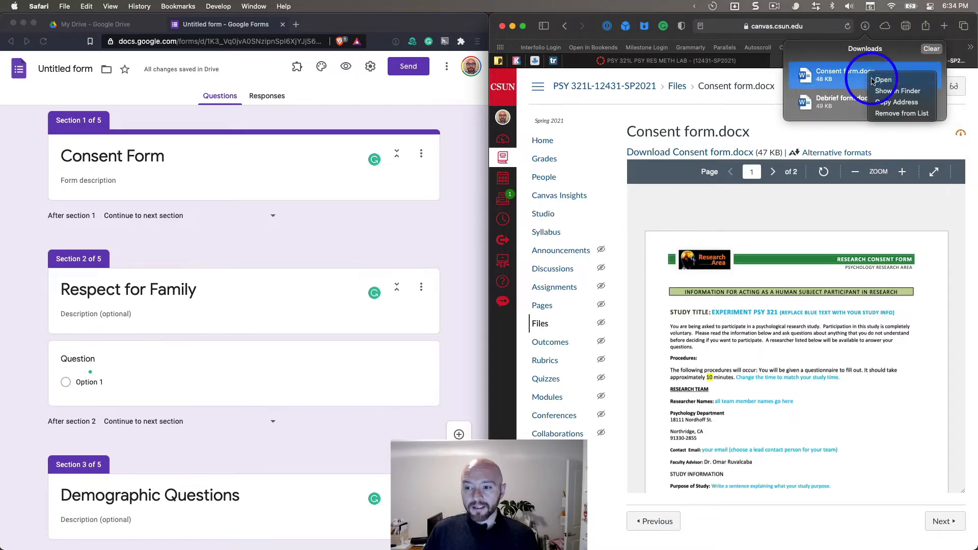
pyautogui.click(873, 79)
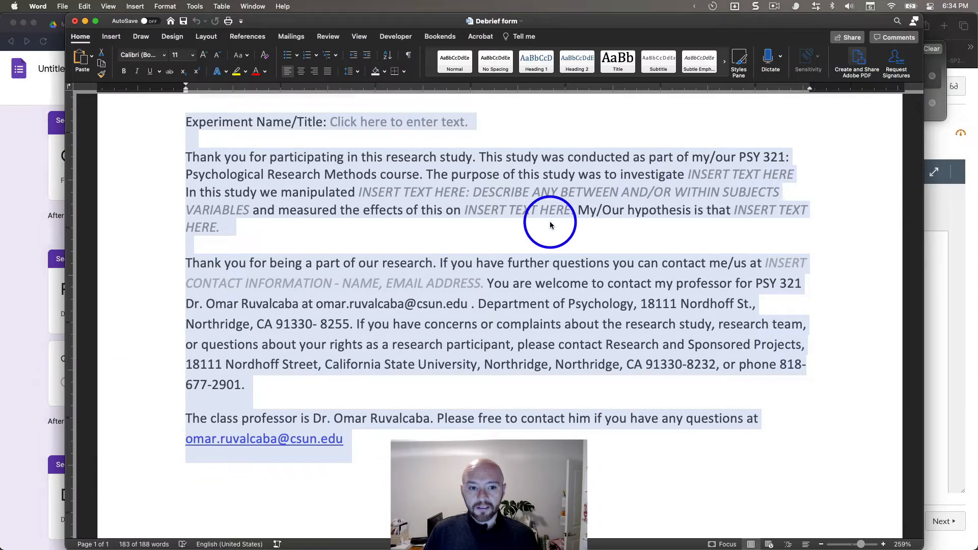
pyautogui.scroll(-3, 429, 273)
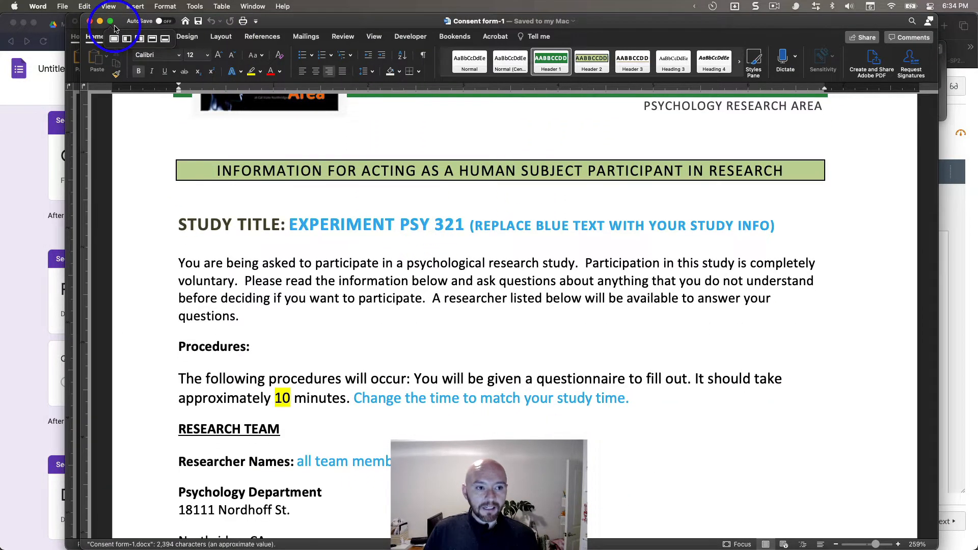
# Step: Tile the Consent form-1 window beside the Google Form and close the older Debrief form and Consent form documents without saving
pyautogui.moveTo(110, 21)
pyautogui.click(139, 39)
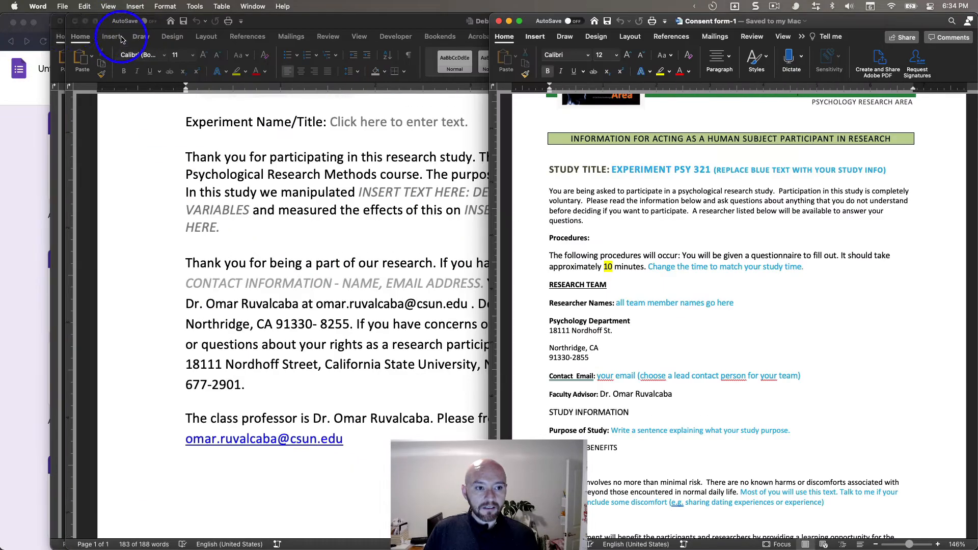
pyautogui.click(74, 25)
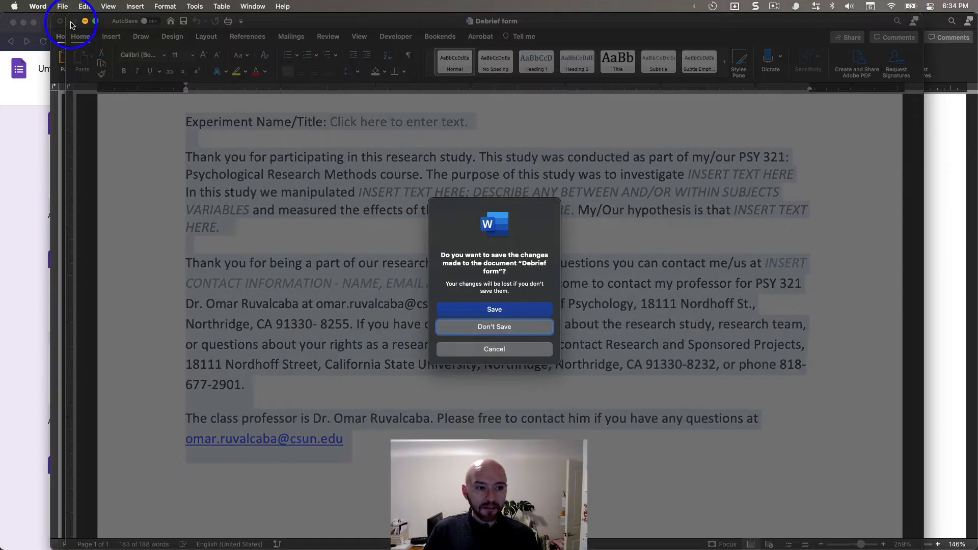
pyautogui.click(500, 326)
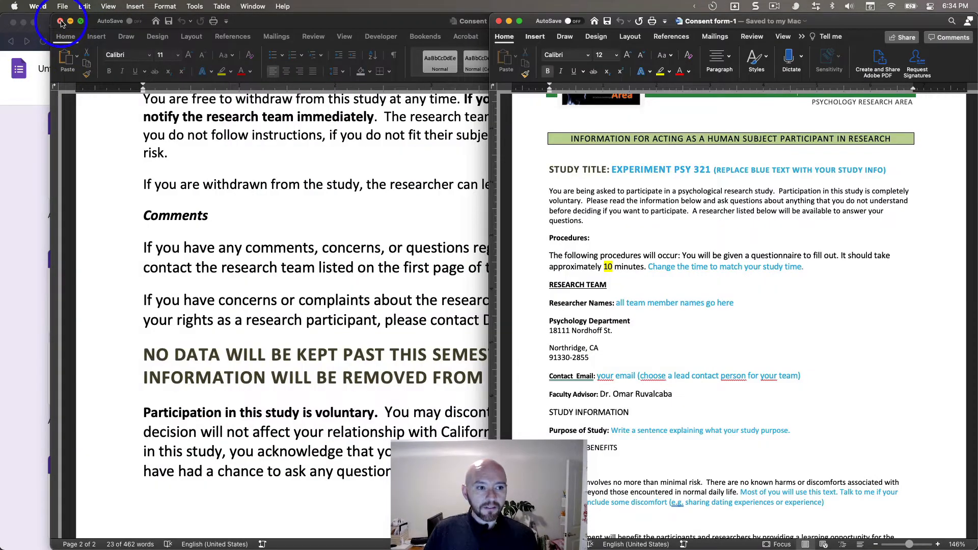
pyautogui.click(71, 21)
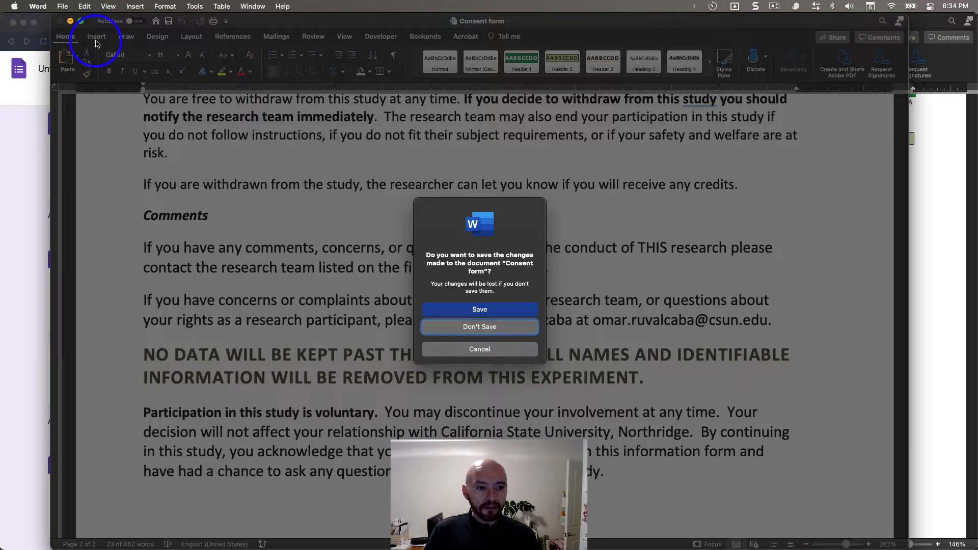
pyautogui.click(517, 326)
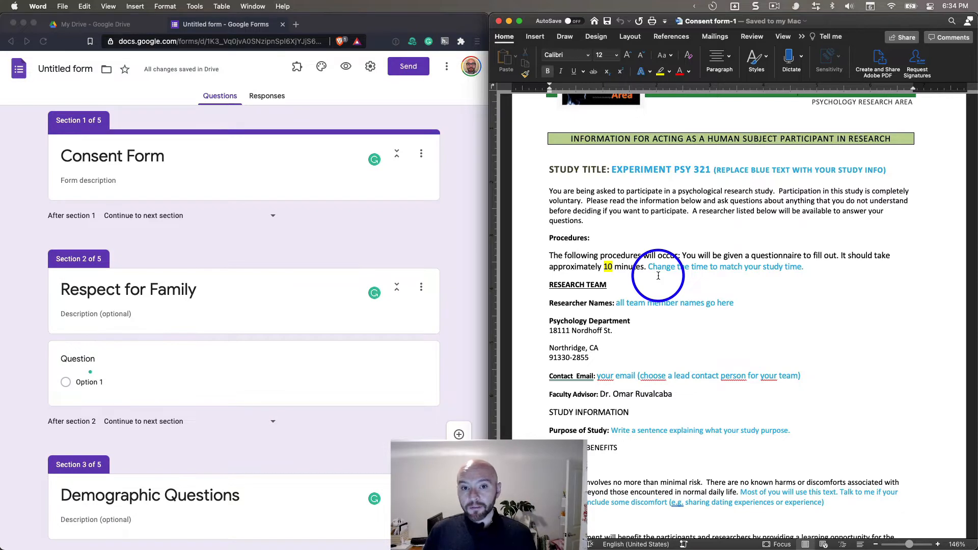
# Step: Copy the Consent form-1 text from the STUDY TITLE line through the final paragraph on voluntary participation
pyautogui.scroll(-3, 658, 276)
pyautogui.scroll(-1, 658, 276)
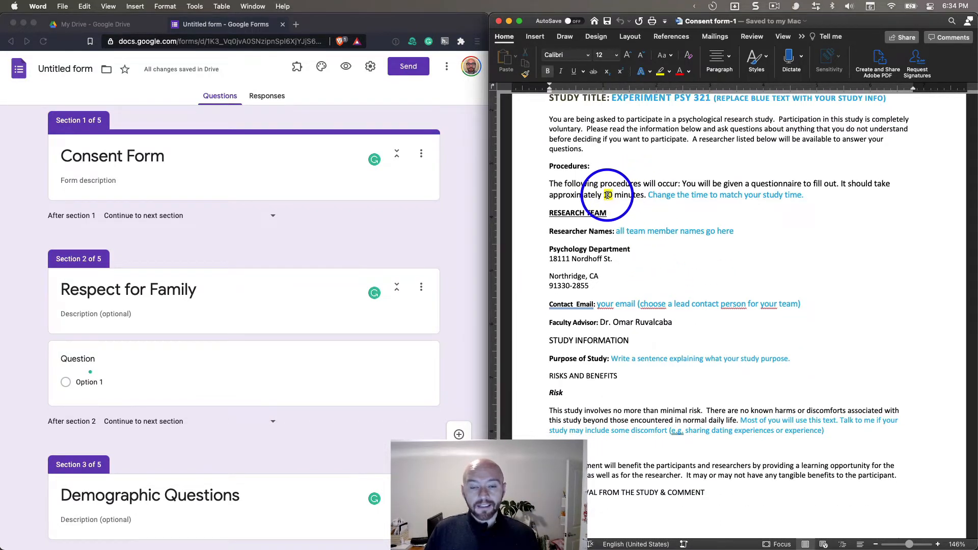
pyautogui.click(606, 194)
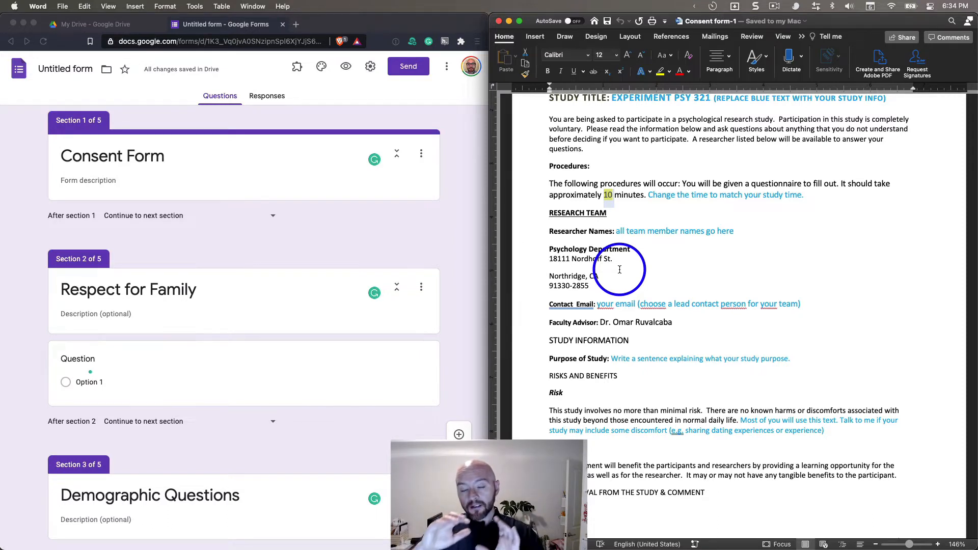
pyautogui.scroll(2, 654, 266)
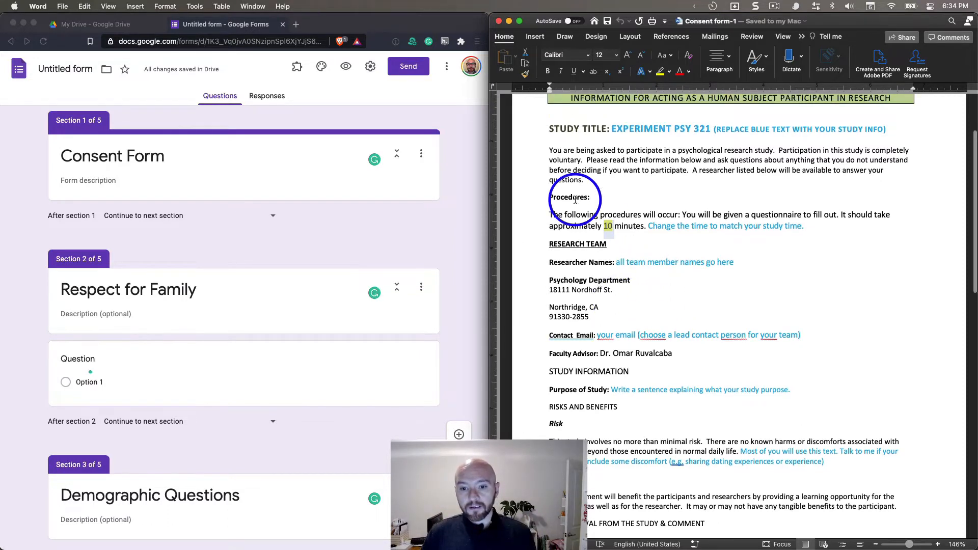
pyautogui.moveTo(551, 129); pyautogui.dragTo(826, 474)
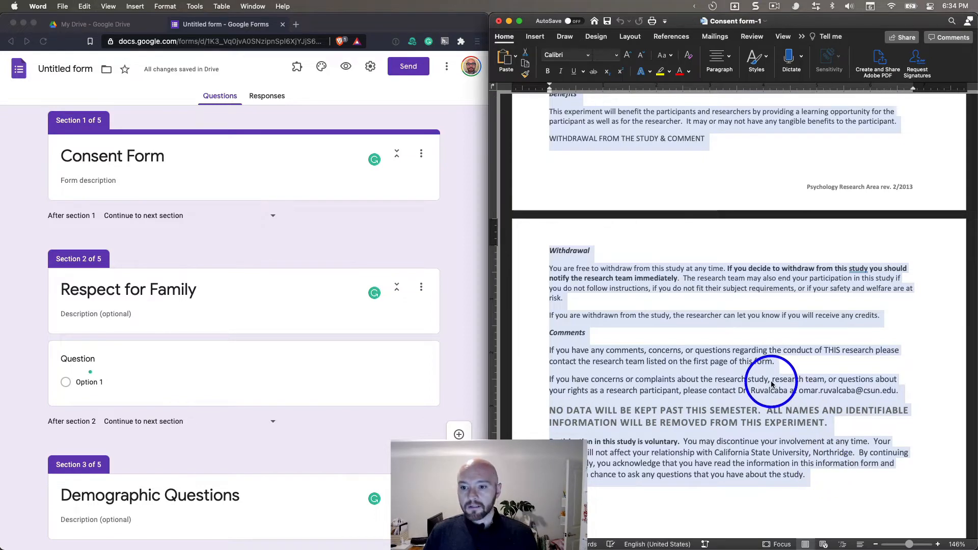
pyautogui.scroll(20, 760, 372)
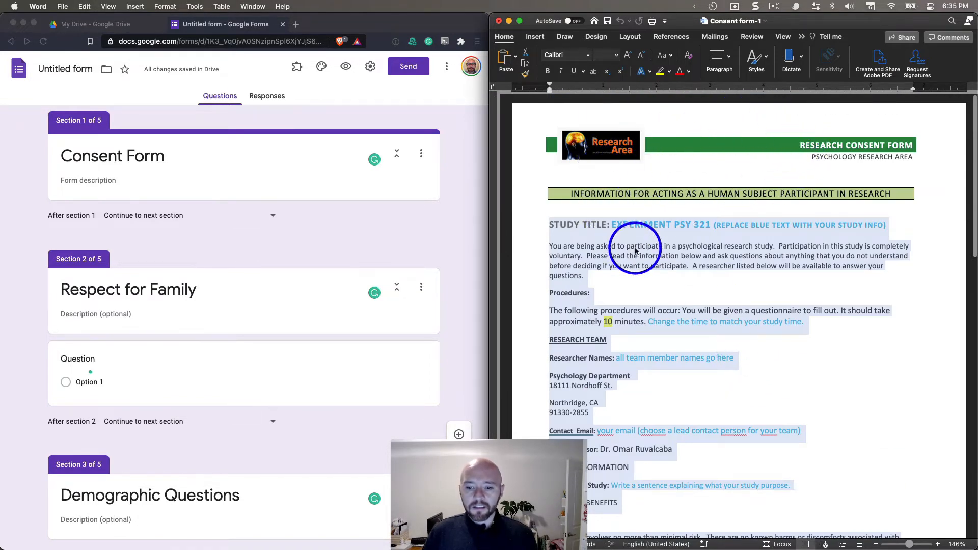
# Step: Switch to the Google Form in Brave and paste the copied consent text into the Consent Form section's description
pyautogui.click(76, 181)
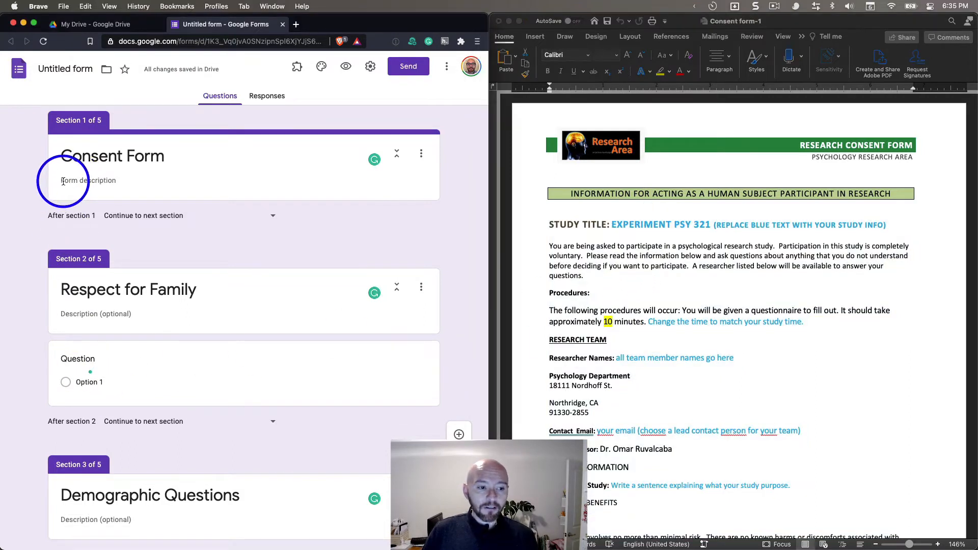
pyautogui.click(105, 180)
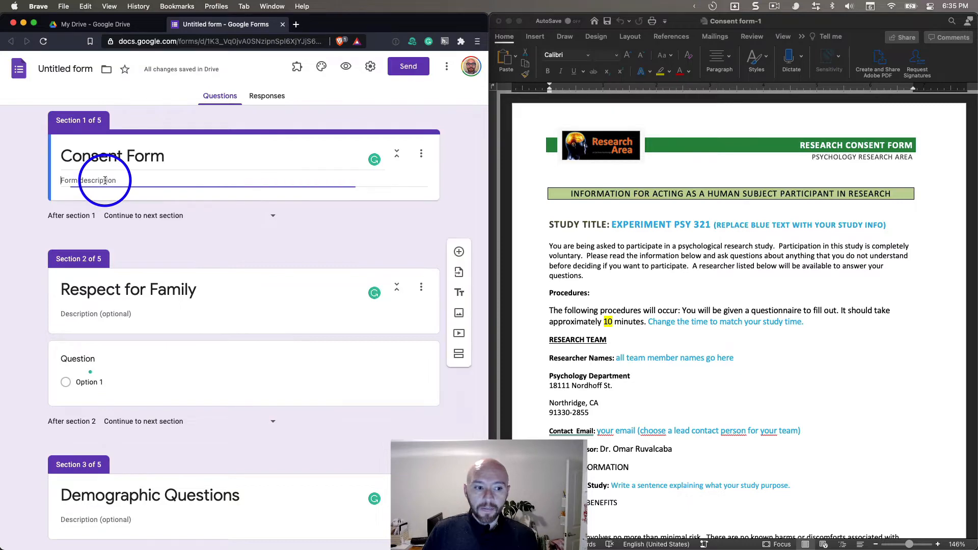
pyautogui.rightClick(105, 181)
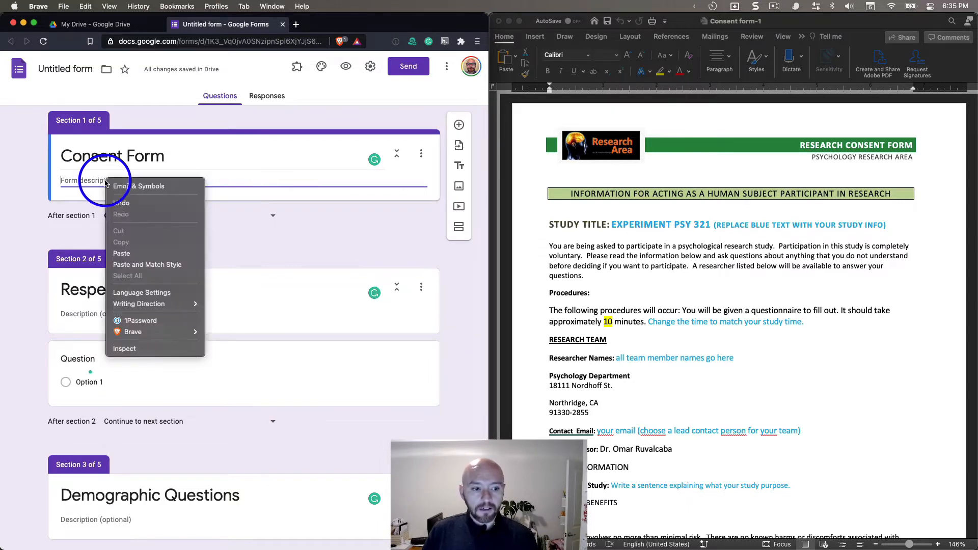
pyautogui.click(135, 251)
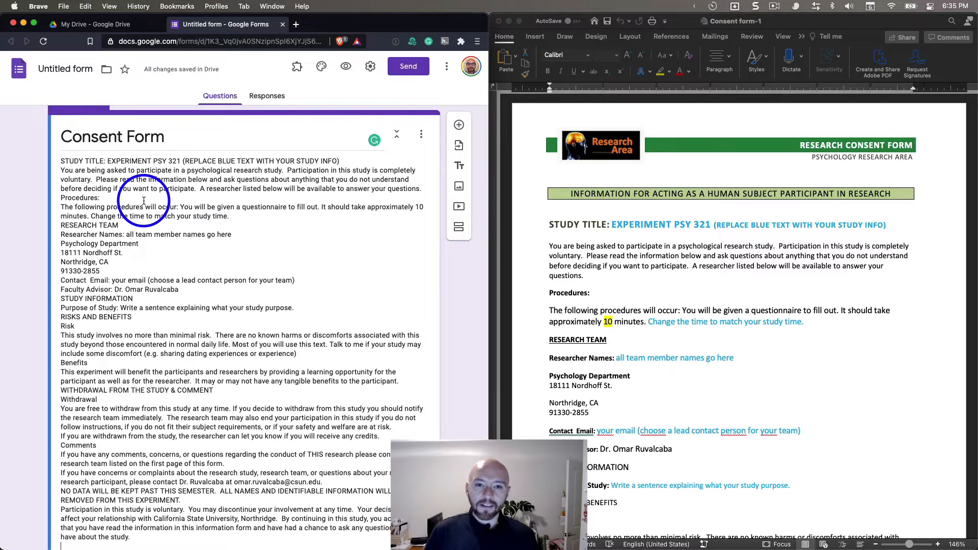
# Step: Insert blank lines in the consent description before and after "Procedures:" and before the Psychology Department, Contact Email and Faculty Advisor lines
pyautogui.press('super+a')
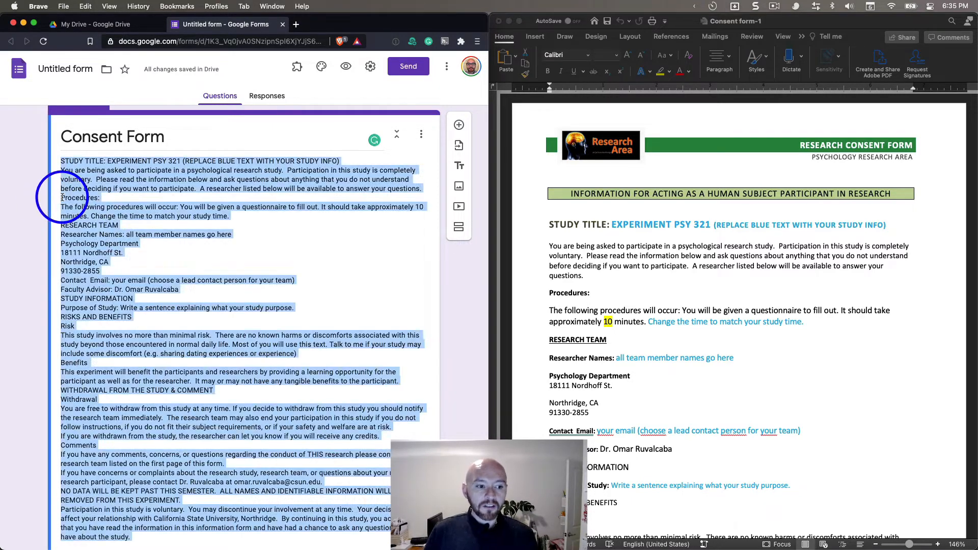
pyautogui.click(62, 197)
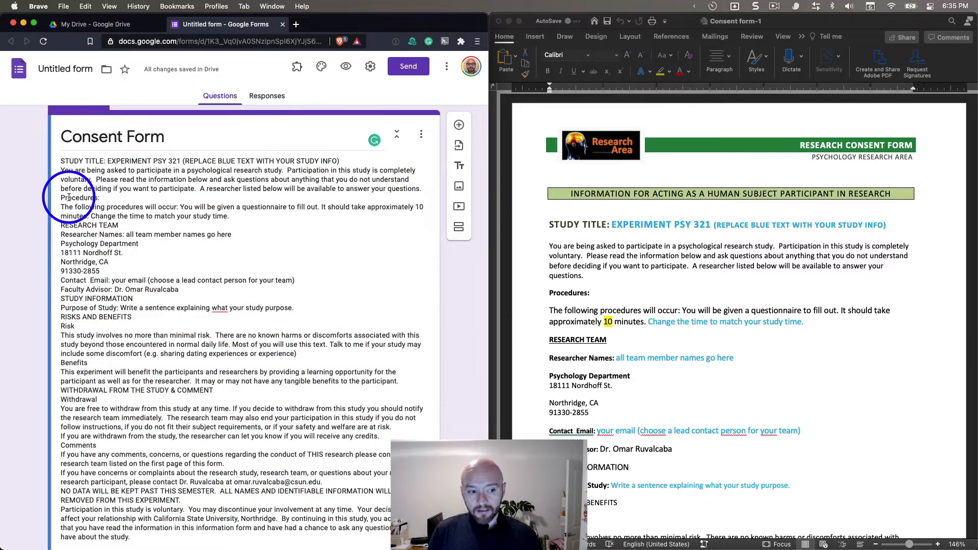
pyautogui.press('Return')
pyautogui.press('Return')
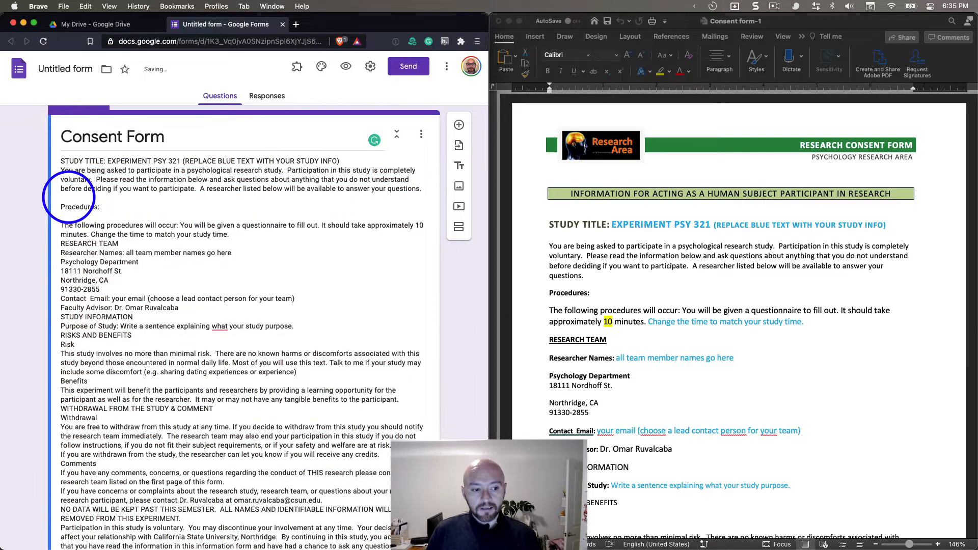
pyautogui.click(61, 261)
pyautogui.press('Return')
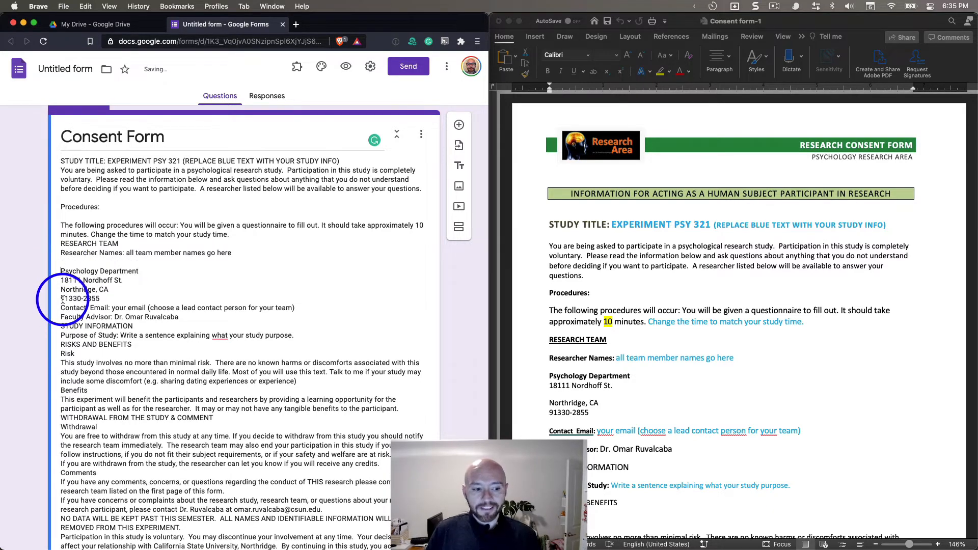
pyautogui.click(61, 308)
pyautogui.press('Return')
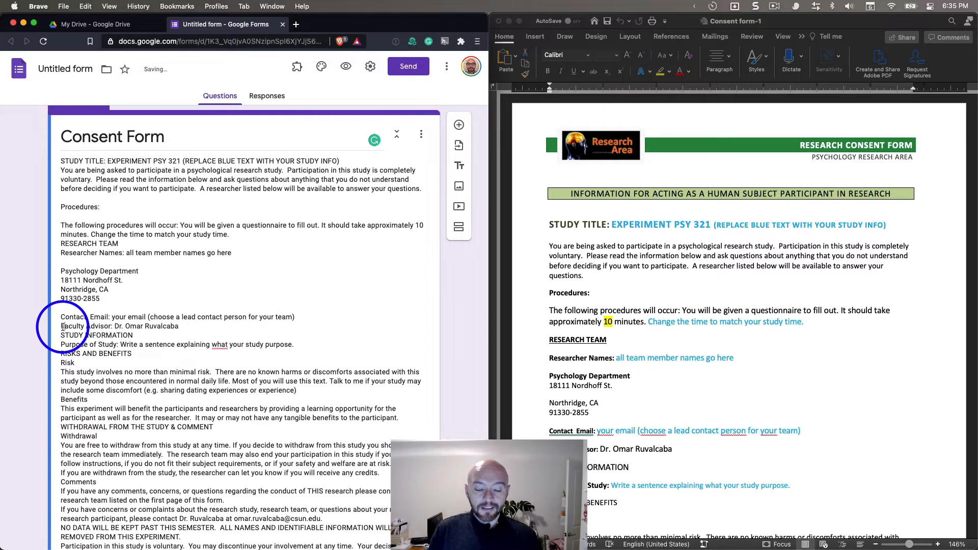
pyautogui.click(61, 326)
pyautogui.press('Return')
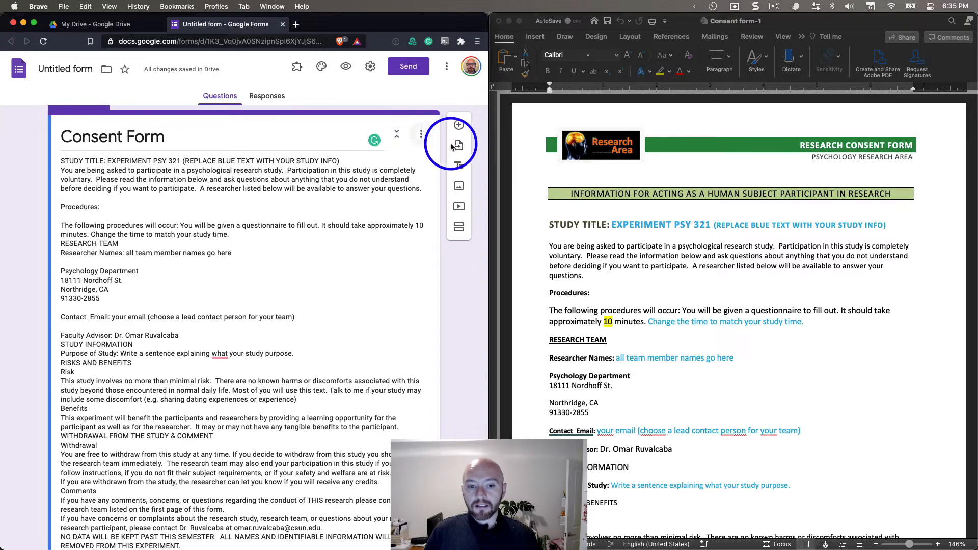
# Step: Add a multiple choice question below the consent text reading "Do you consent to participate in this study?"
pyautogui.click(460, 125)
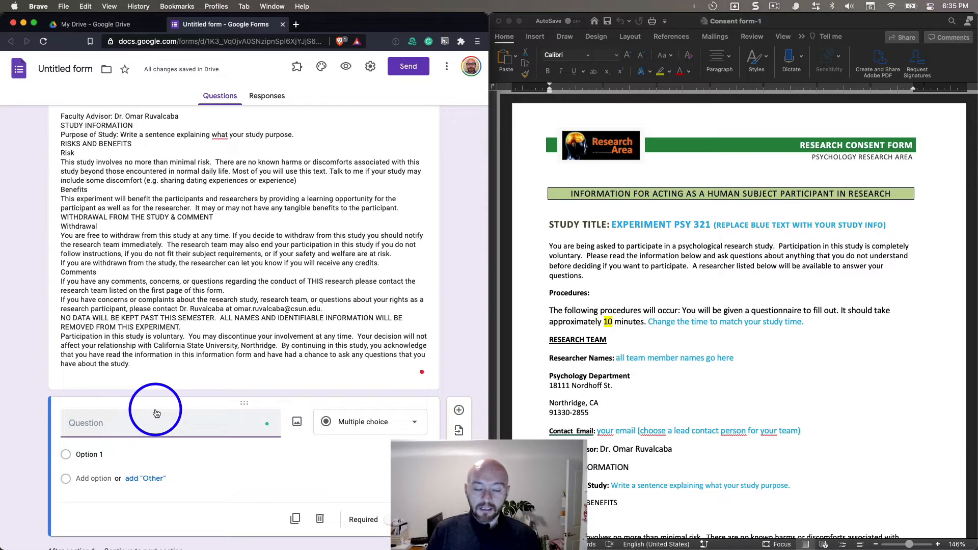
pyautogui.write('Do you consent to participate in this stu')
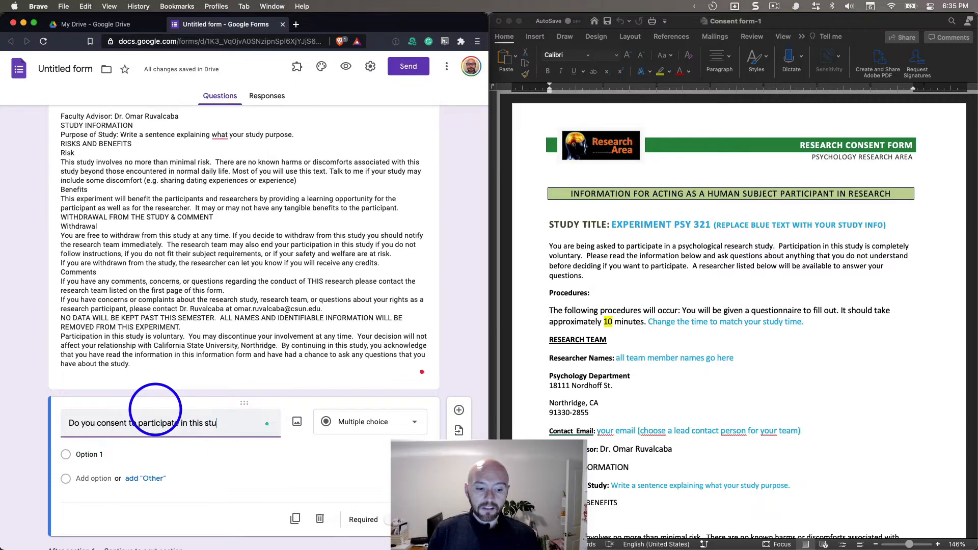
pyautogui.write('dy?')
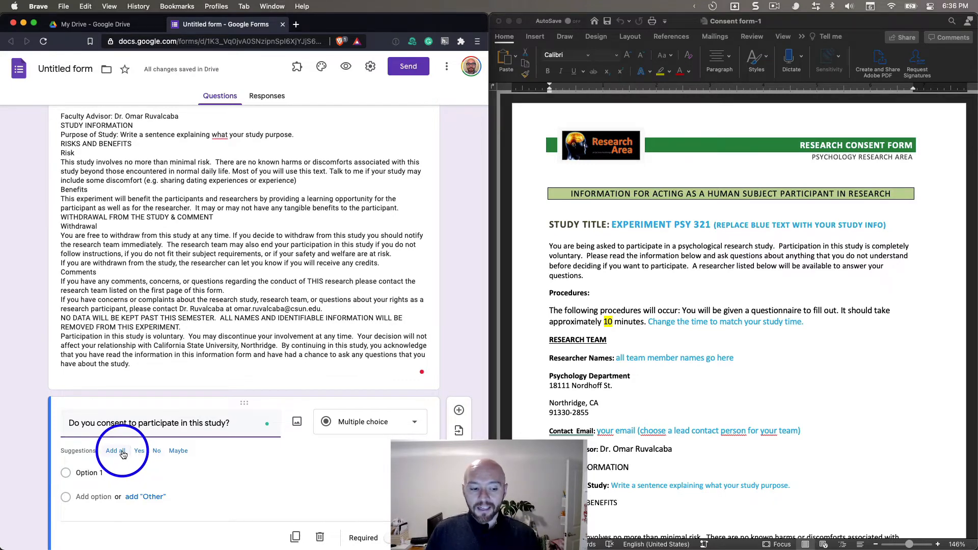
# Step: Add all suggested answers to the consent question, remove Maybe to leave Yes and No, and make the question required
pyautogui.click(116, 452)
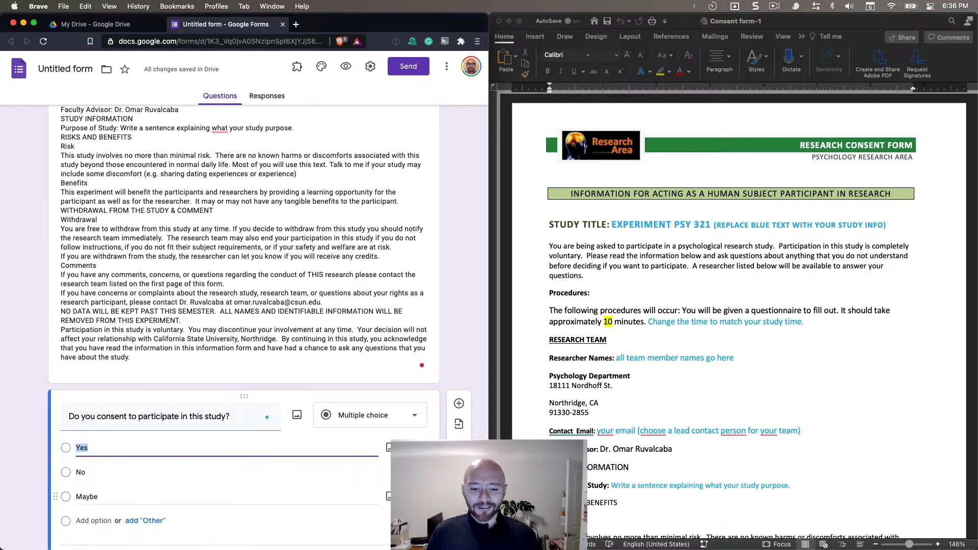
pyautogui.click(415, 497)
pyautogui.scroll(-1, 370, 480)
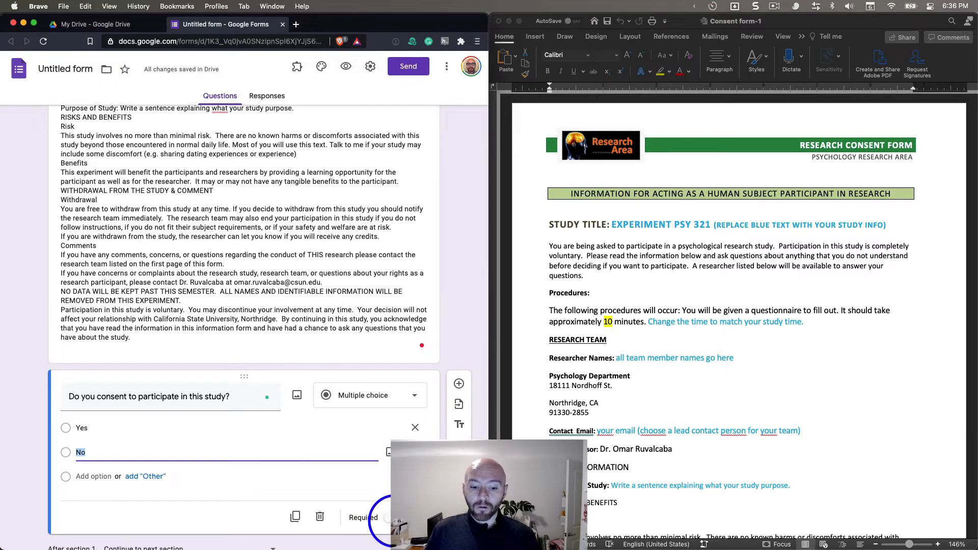
pyautogui.click(389, 517)
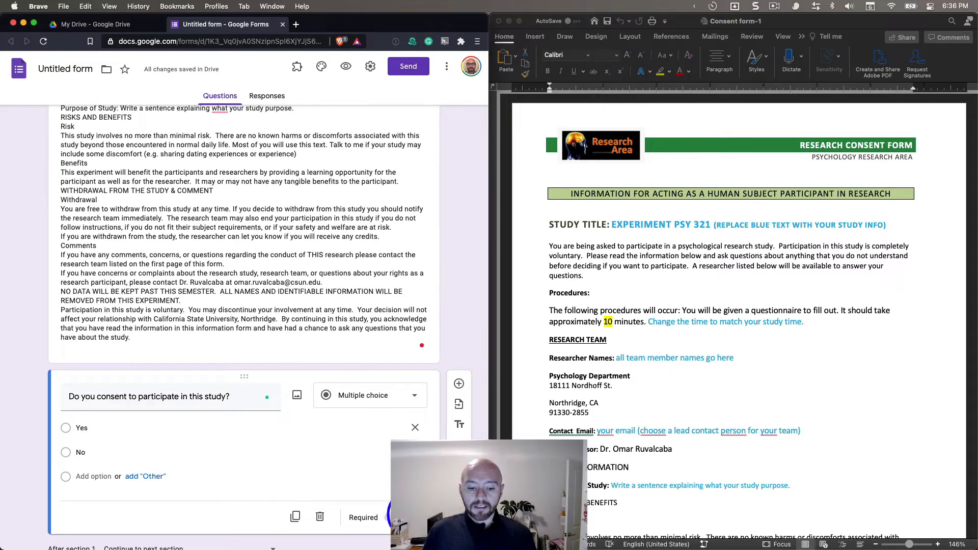
# Step: Turn on answer-based section branching for the consent question and send No to section 5 (You Decided Not to Participate)
pyautogui.click(421, 518)
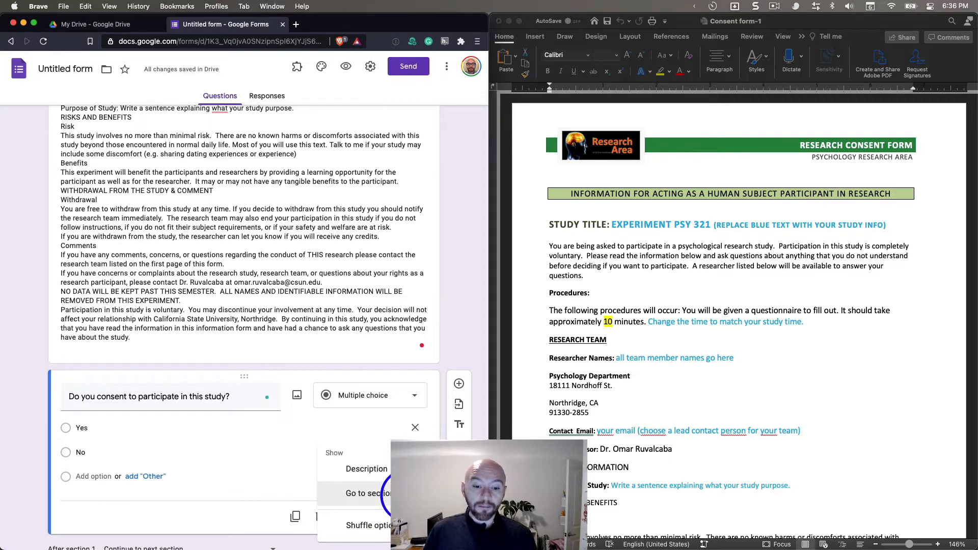
pyautogui.click(406, 493)
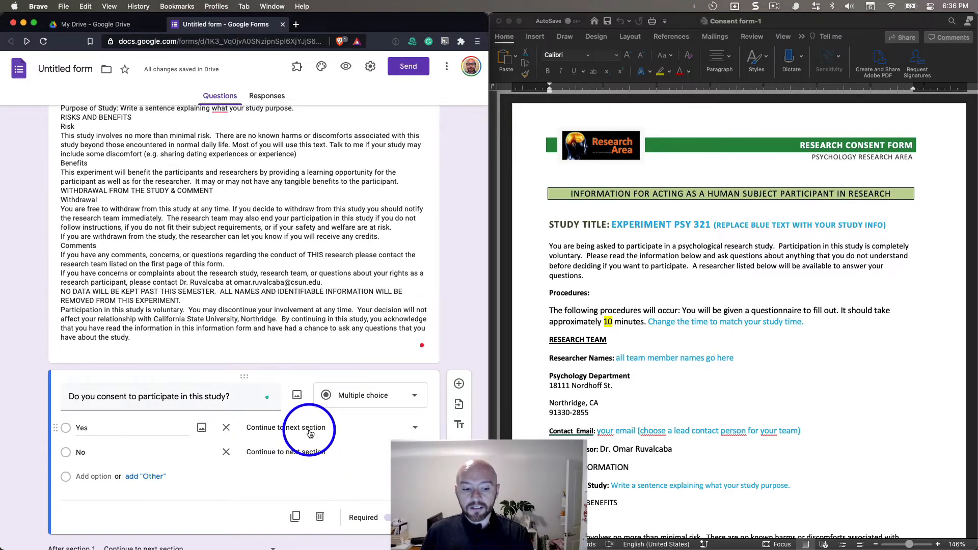
pyautogui.click(368, 455)
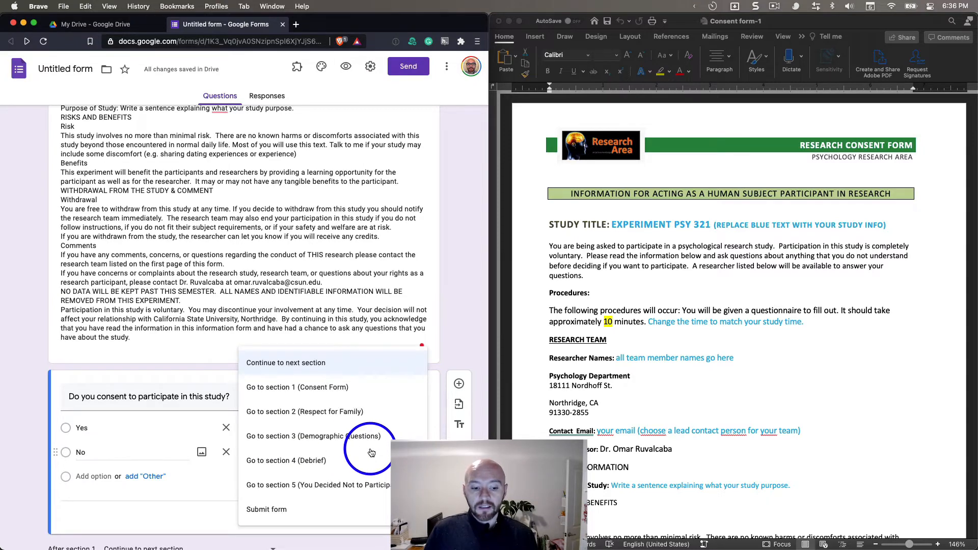
pyautogui.click(310, 487)
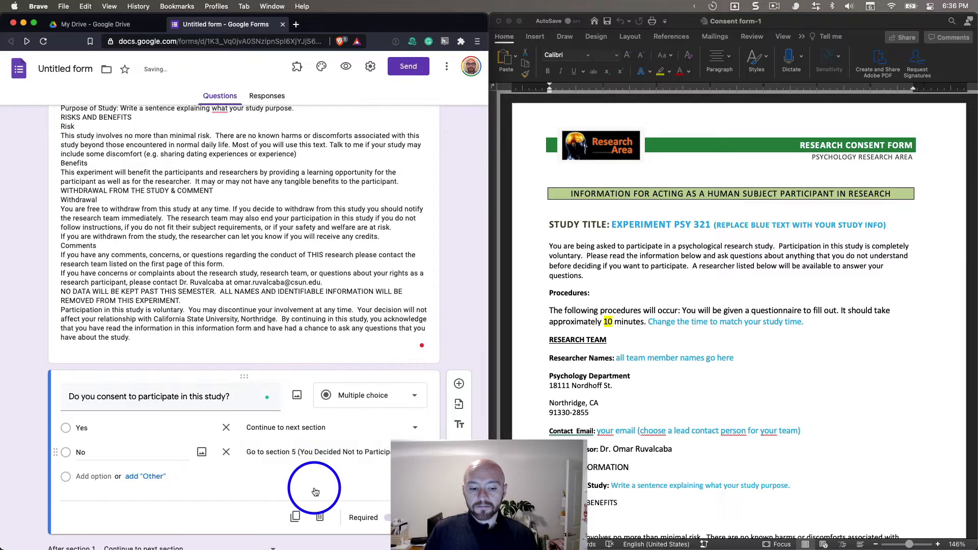
# Step: Set section 5's description to "Thank you for your time. You decided not to participate. If this was a mistake please go back and choose yes."
pyautogui.scroll(-15, 315, 490)
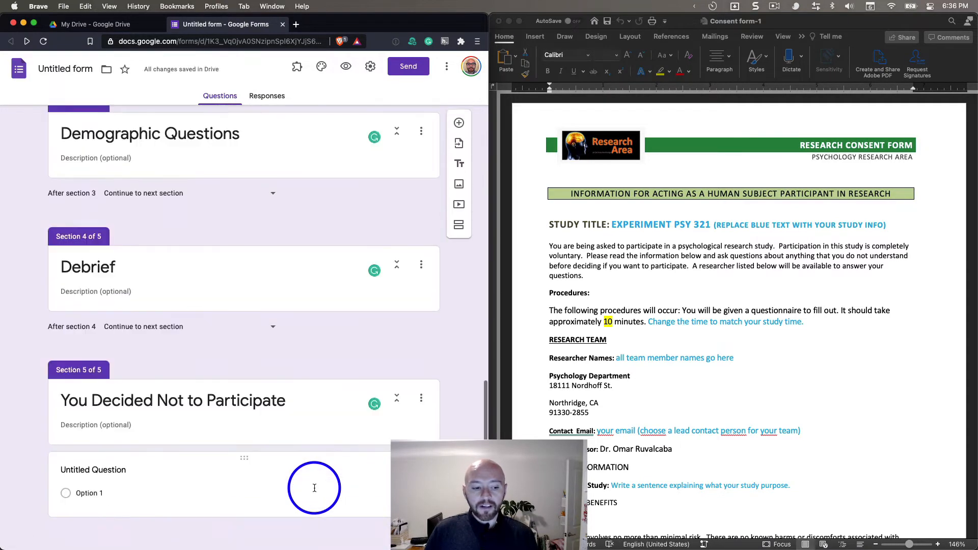
pyautogui.click(95, 426)
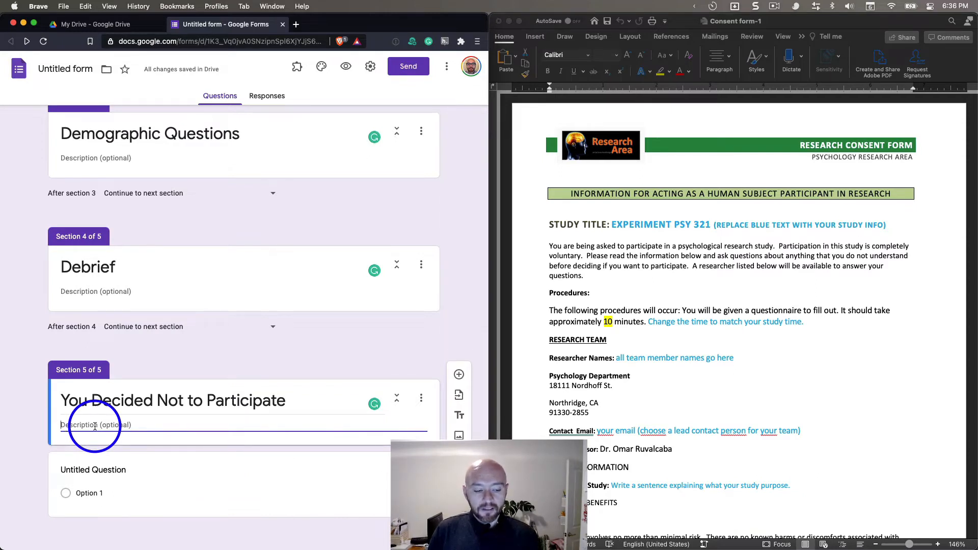
pyautogui.write('Thank you for your time. YO')
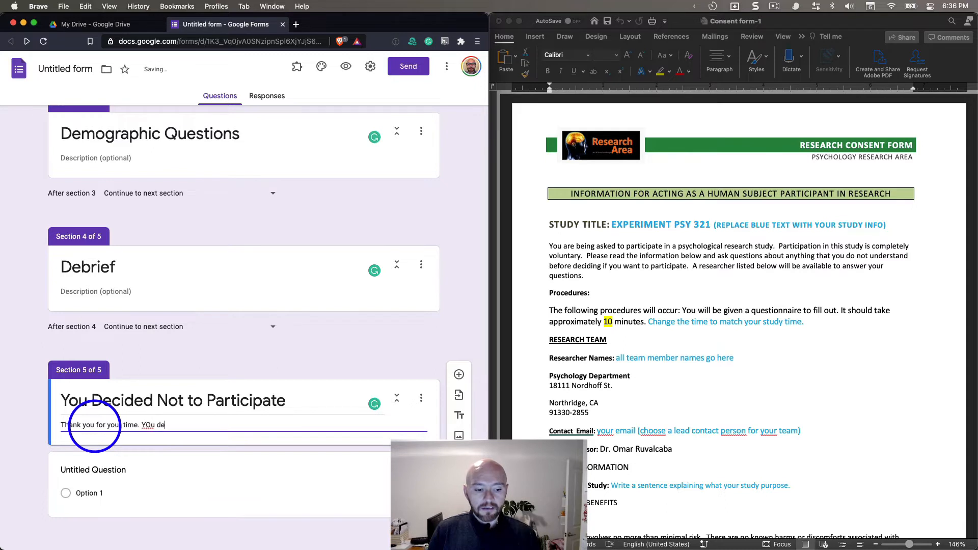
pyautogui.write('u de')
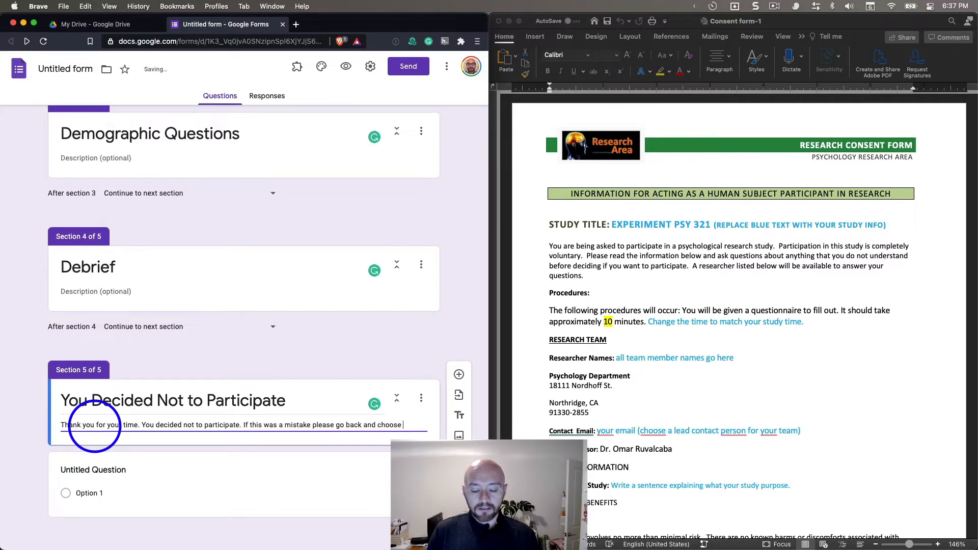
pyautogui.write('yes.')
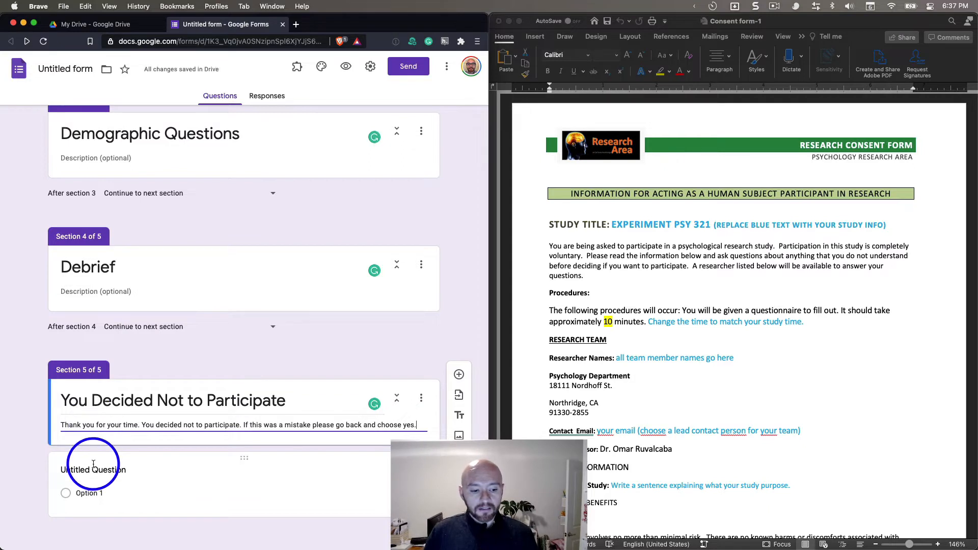
# Step: Delete the untitled question from section 5 and make the form submit after section 4 (Debrief)
pyautogui.click(243, 460)
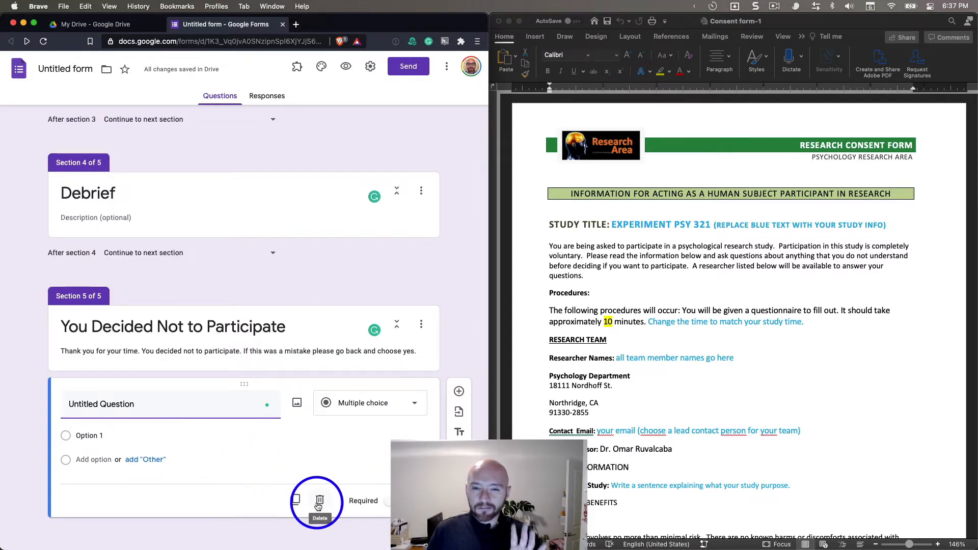
pyautogui.click(320, 501)
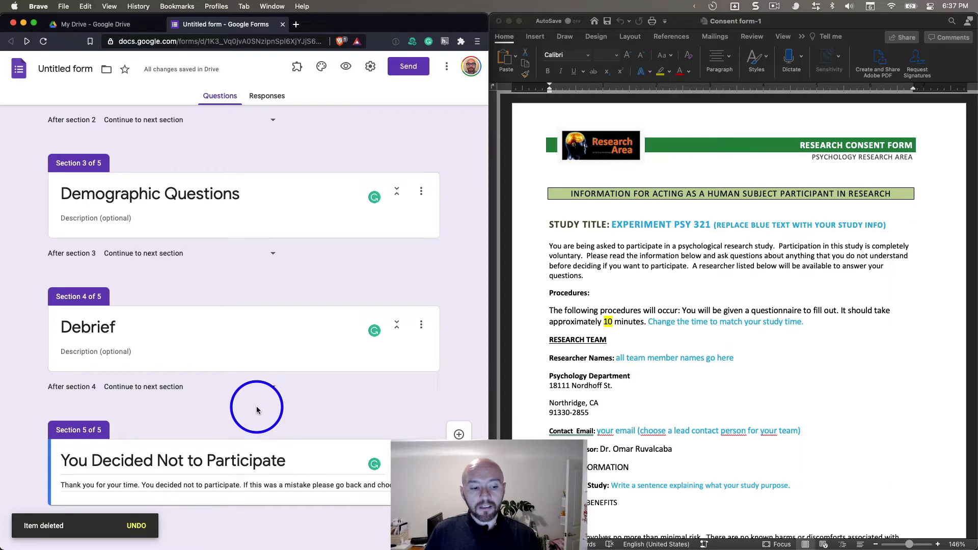
pyautogui.click(262, 317)
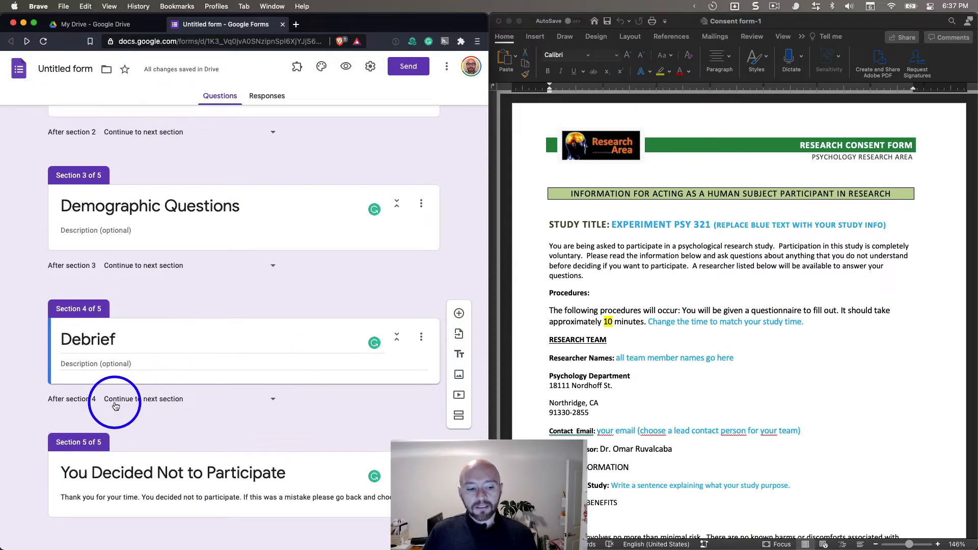
pyautogui.click(271, 403)
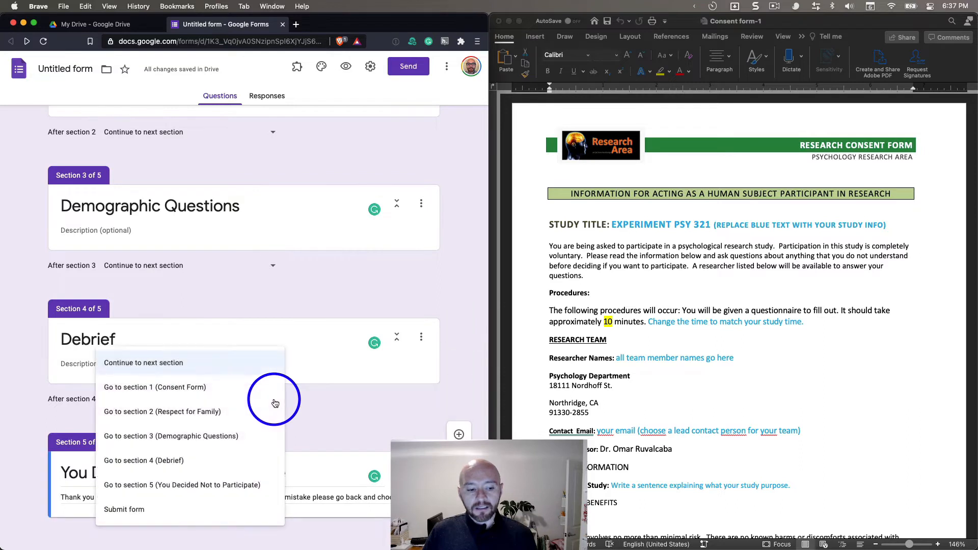
pyautogui.click(211, 504)
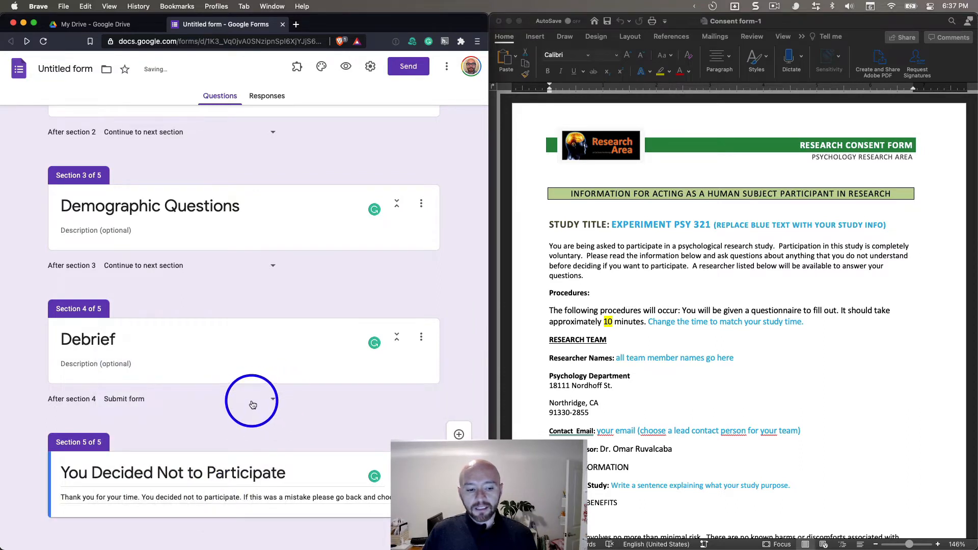
pyautogui.click(266, 402)
pyautogui.click(160, 400)
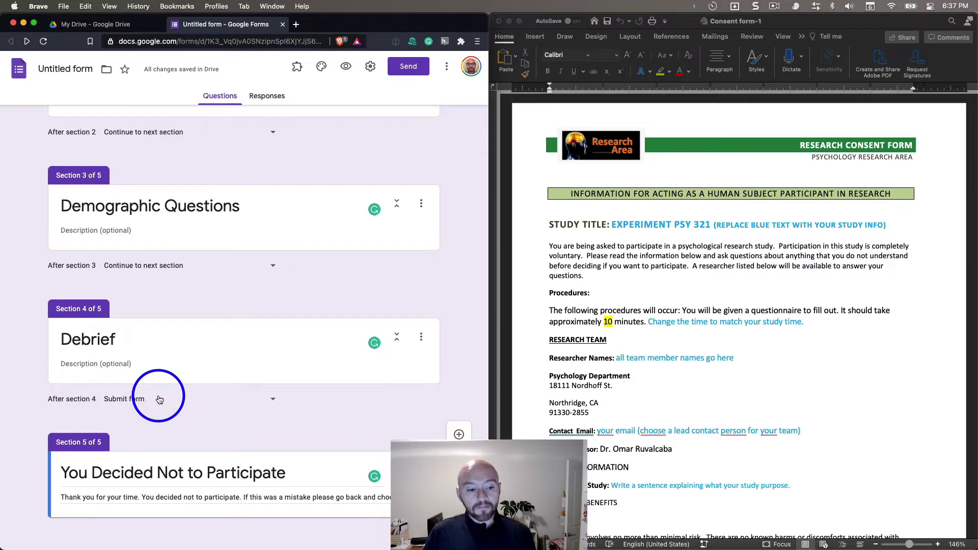
# Step: Close the Consent form-1 document in Word without saving its changes
pyautogui.click(788, 122)
pyautogui.press('super+a')
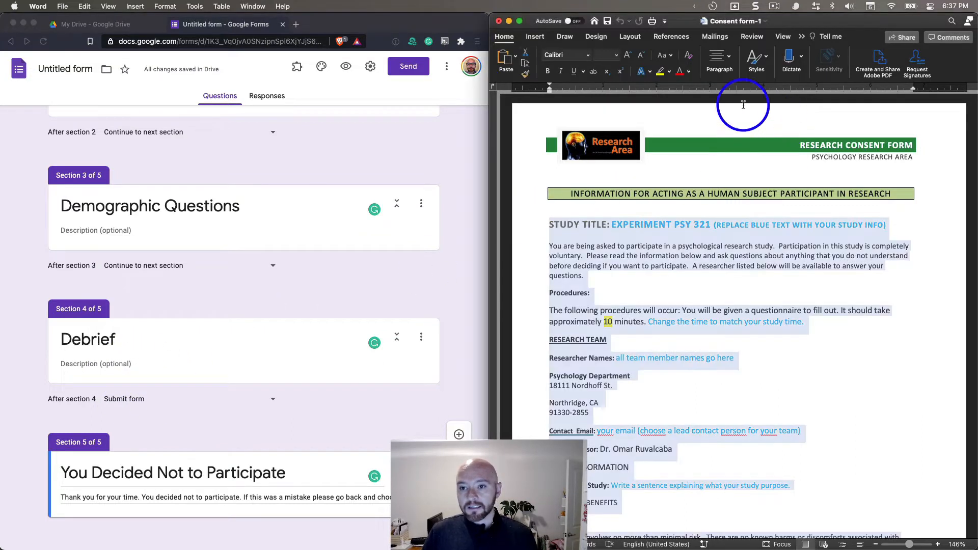
pyautogui.click(498, 22)
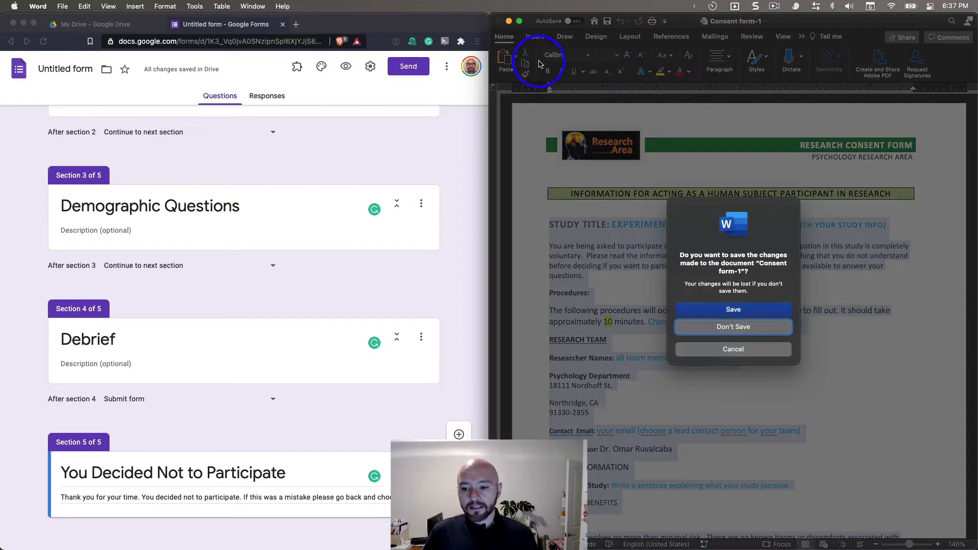
pyautogui.click(758, 330)
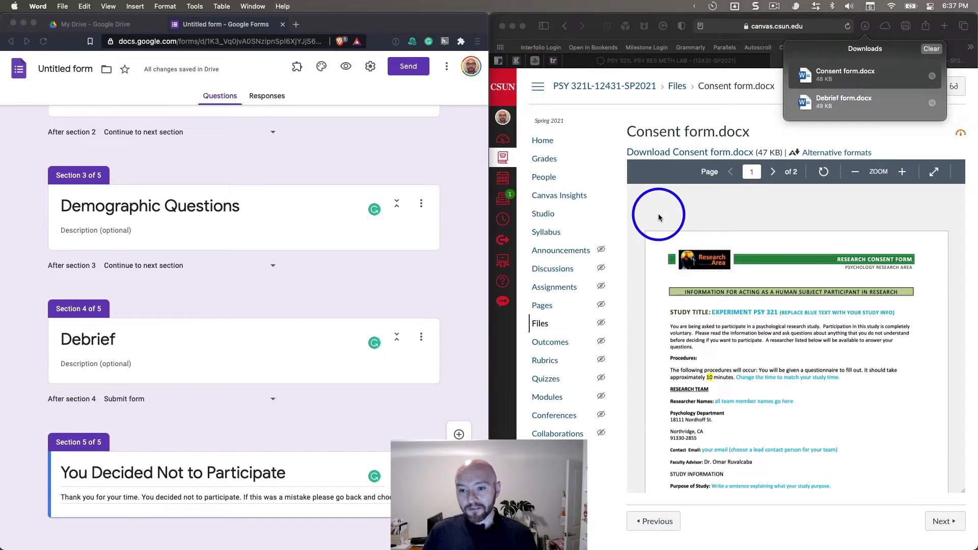
# Step: Return to the Canvas course modules and open Debrief form.docx from the Method Section Materials in a new tab
pyautogui.click(565, 28)
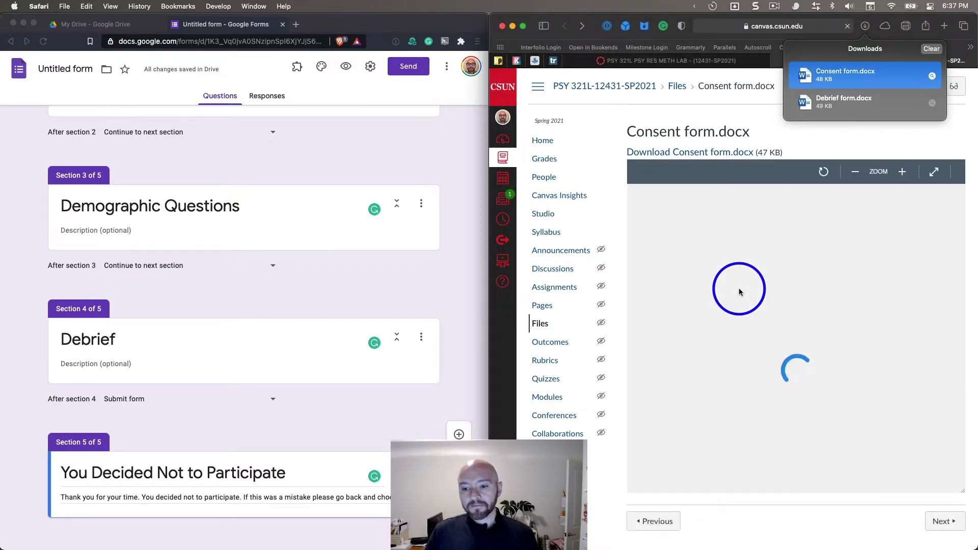
pyautogui.click(567, 25)
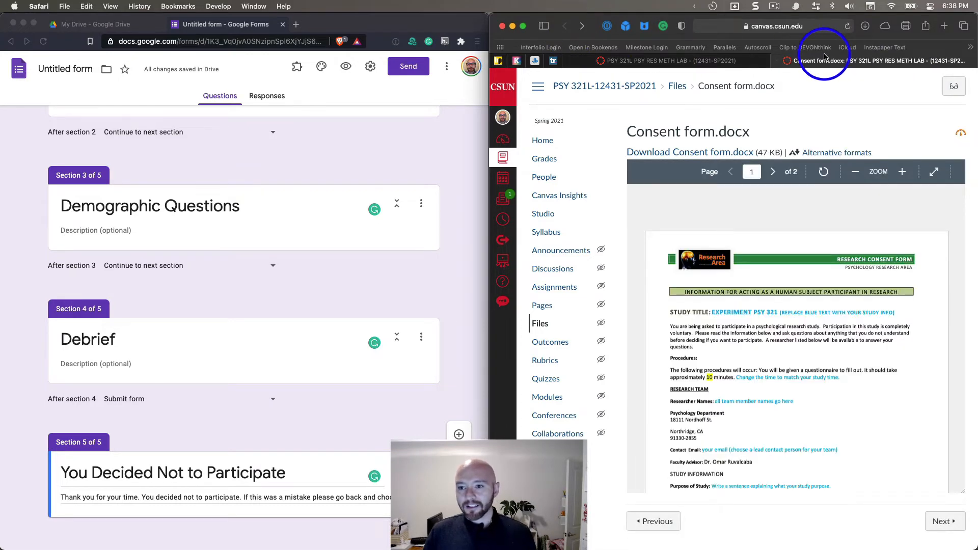
pyautogui.click(783, 61)
pyautogui.scroll(-1, 765, 280)
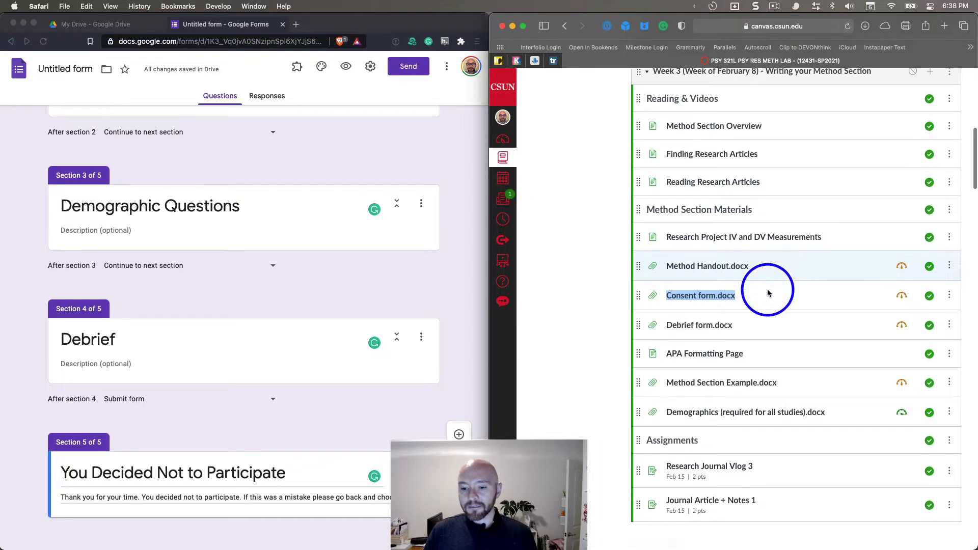
pyautogui.tripleClick(713, 327)
pyautogui.rightClick(713, 327)
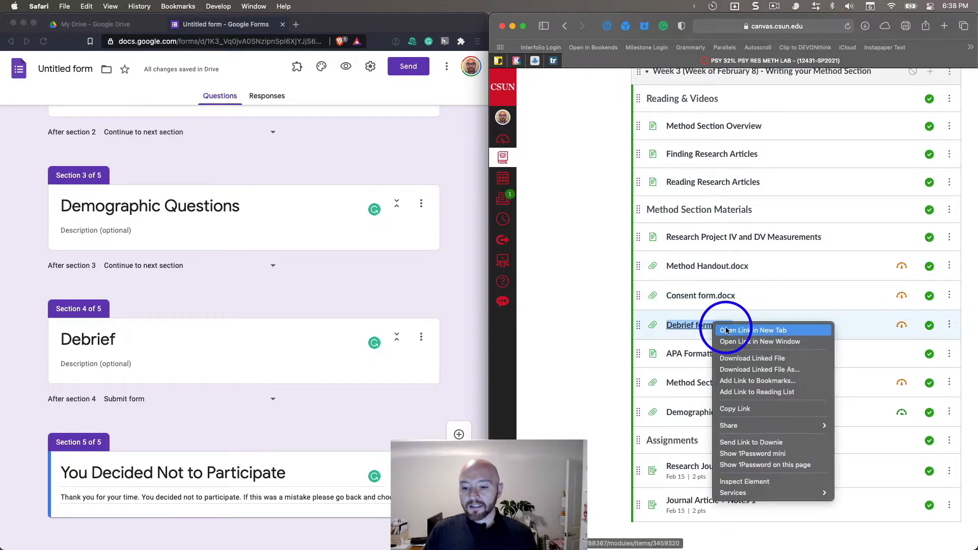
pyautogui.click(729, 330)
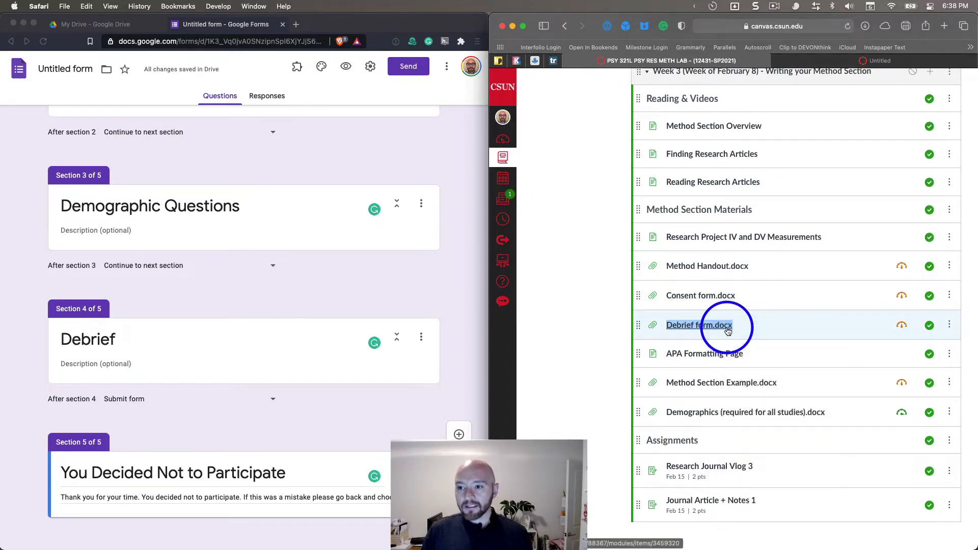
pyautogui.click(820, 62)
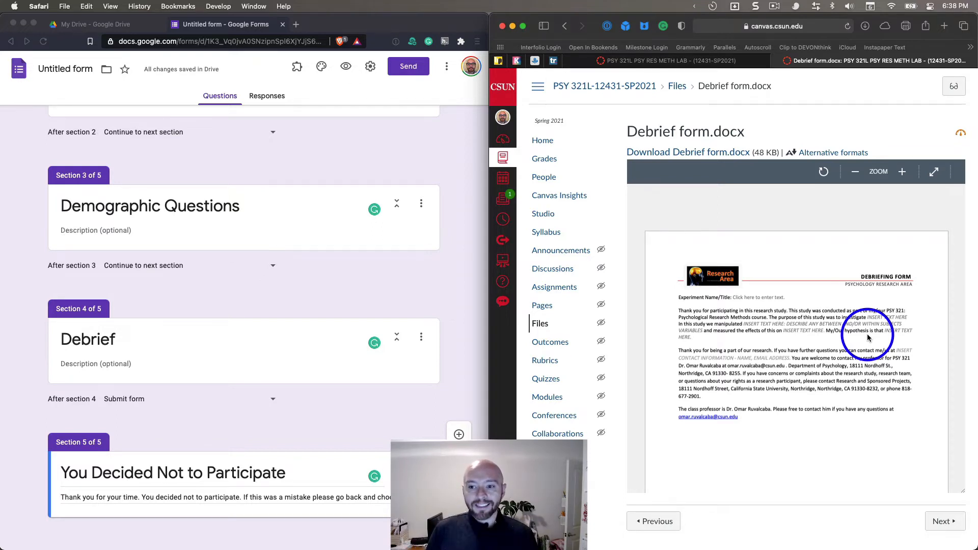
# Step: Download Debrief form.docx, find the new copy in Finder and open Debrief form-1.docx in Word
pyautogui.click(701, 153)
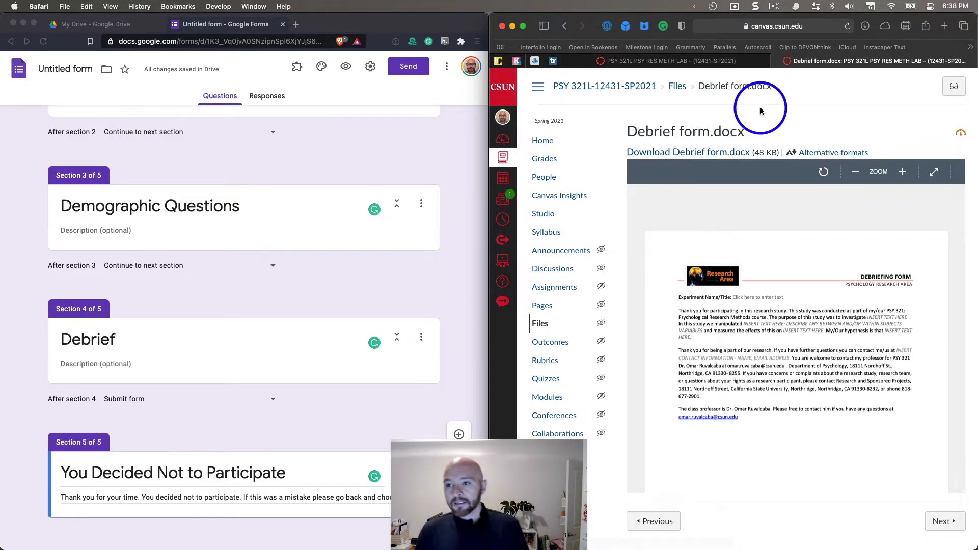
pyautogui.click(864, 28)
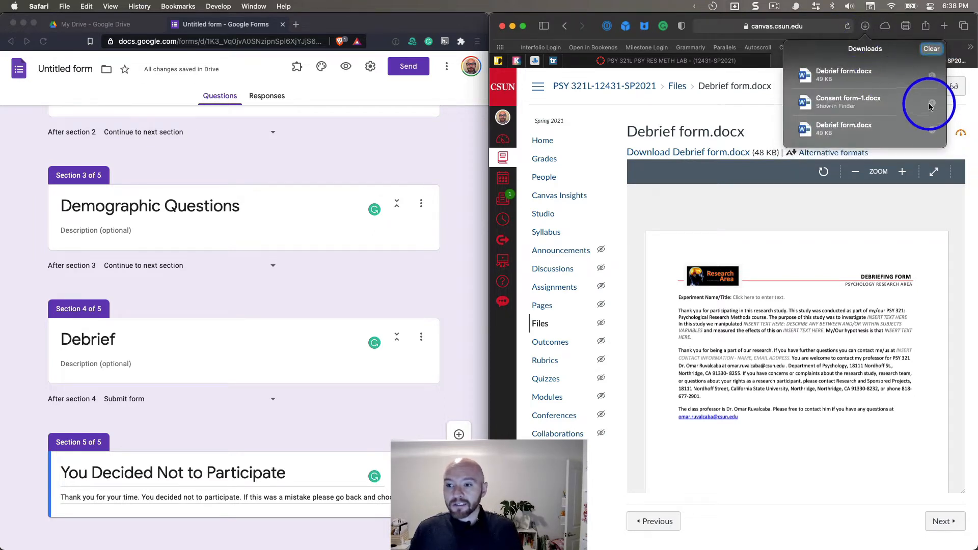
pyautogui.click(905, 77)
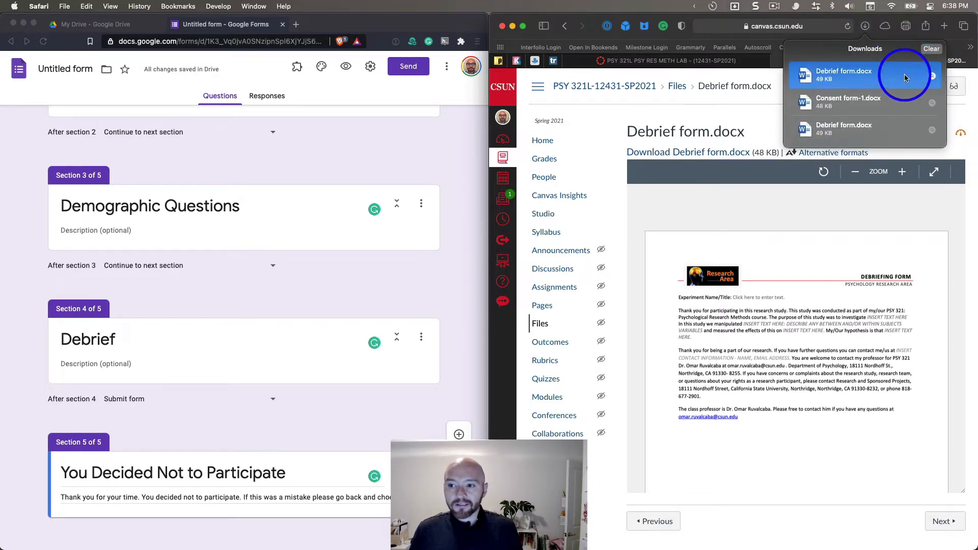
pyautogui.click(932, 76)
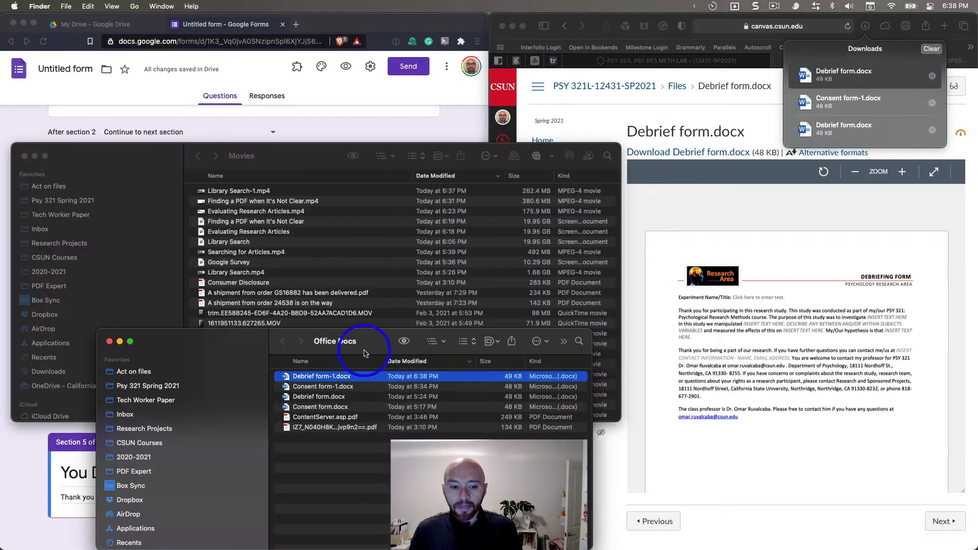
pyautogui.click(25, 157)
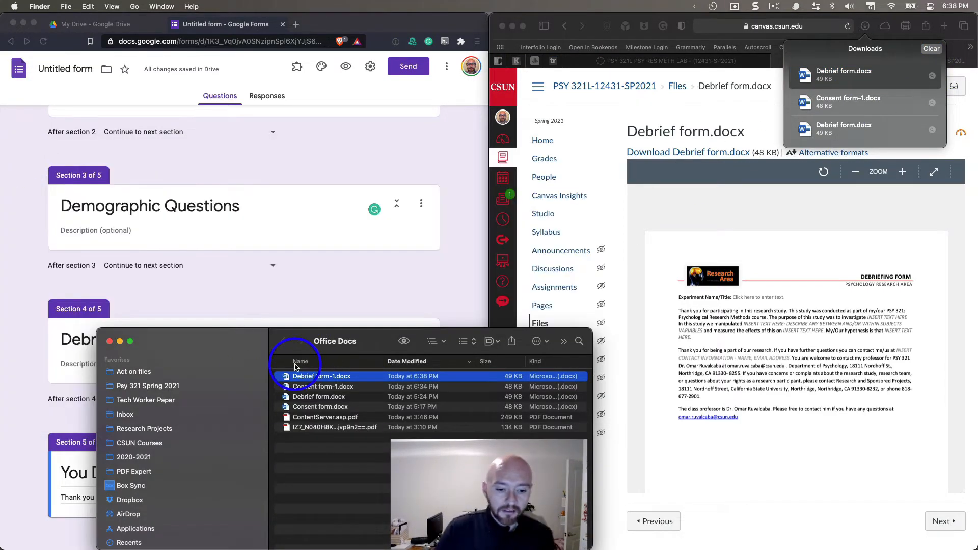
pyautogui.doubleClick(306, 378)
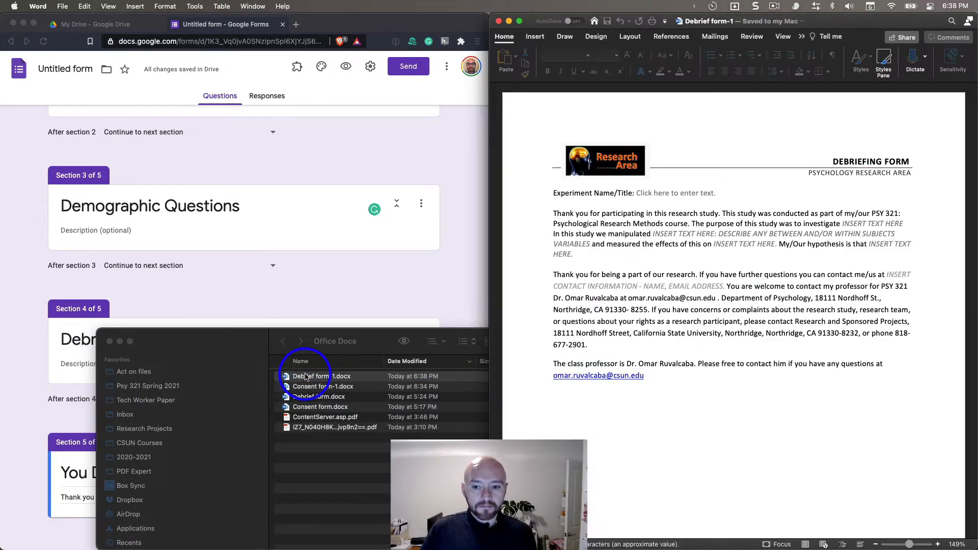
# Step: Review the debriefing form's placeholders for the experiment title and the between- or within-subjects variables
pyautogui.click(599, 252)
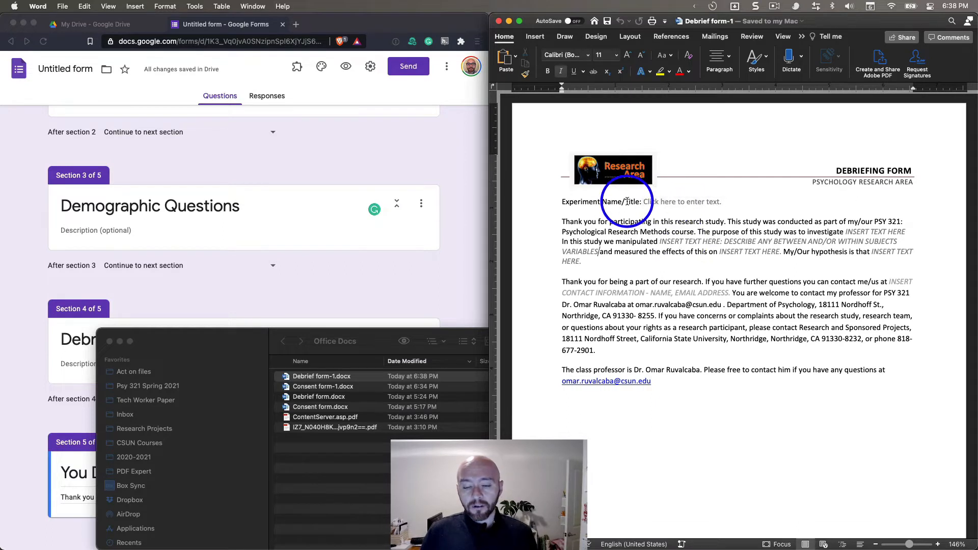
pyautogui.click(649, 203)
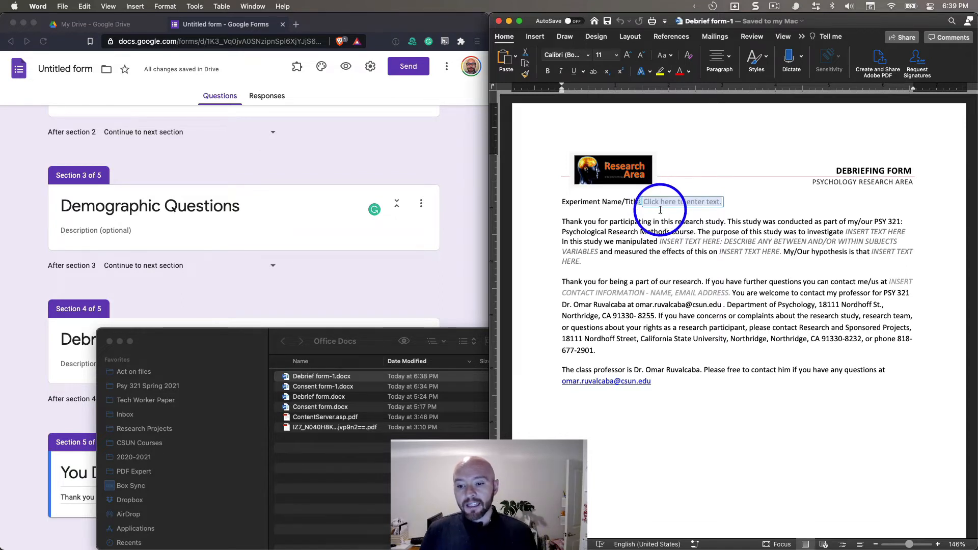
pyautogui.click(672, 237)
pyautogui.moveTo(661, 242); pyautogui.dragTo(869, 241)
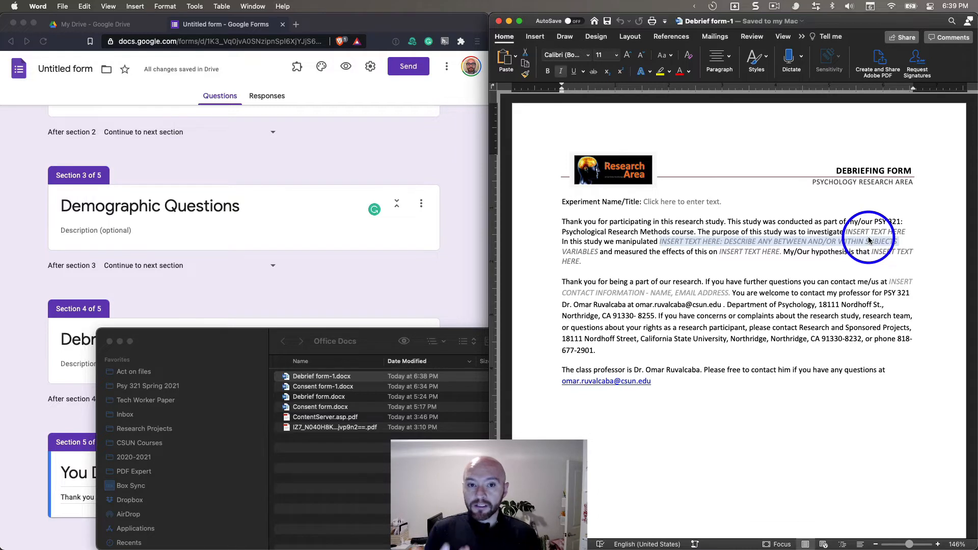
pyautogui.click(696, 203)
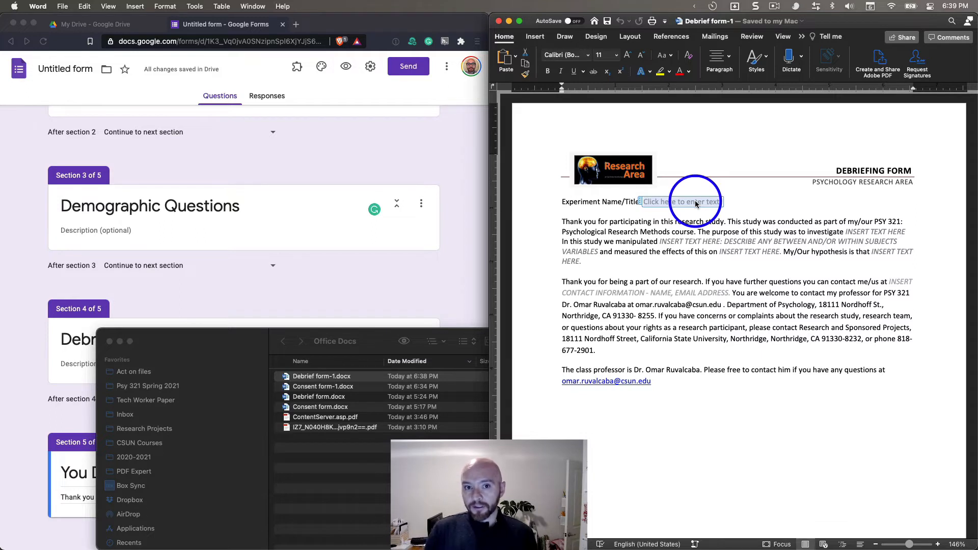
pyautogui.click(785, 241)
pyautogui.click(597, 253)
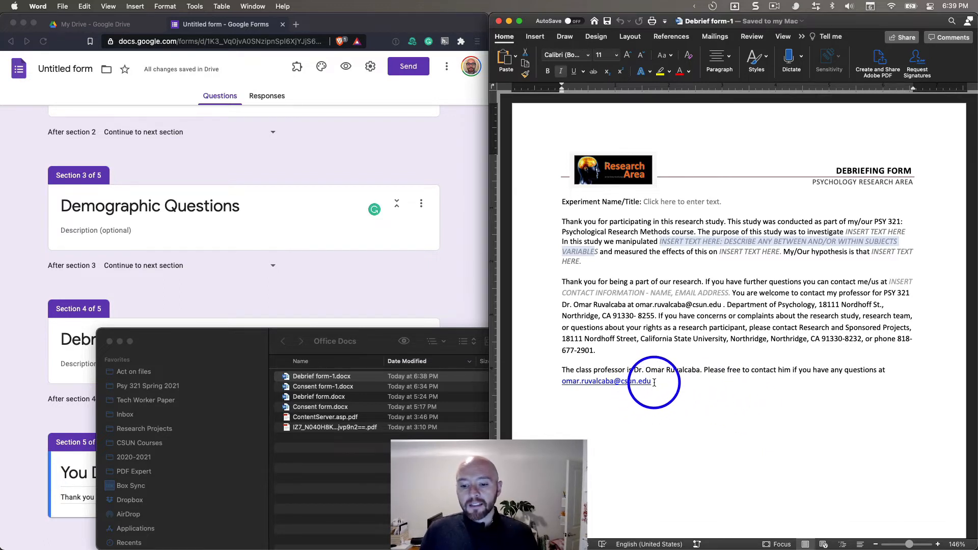
# Step: Copy the full debriefing form text, from the experiment title to the professor's contact line, into the Demographic Questions section's description in Google Forms
pyautogui.moveTo(622, 398); pyautogui.dragTo(543, 205)
pyautogui.press('super+c')
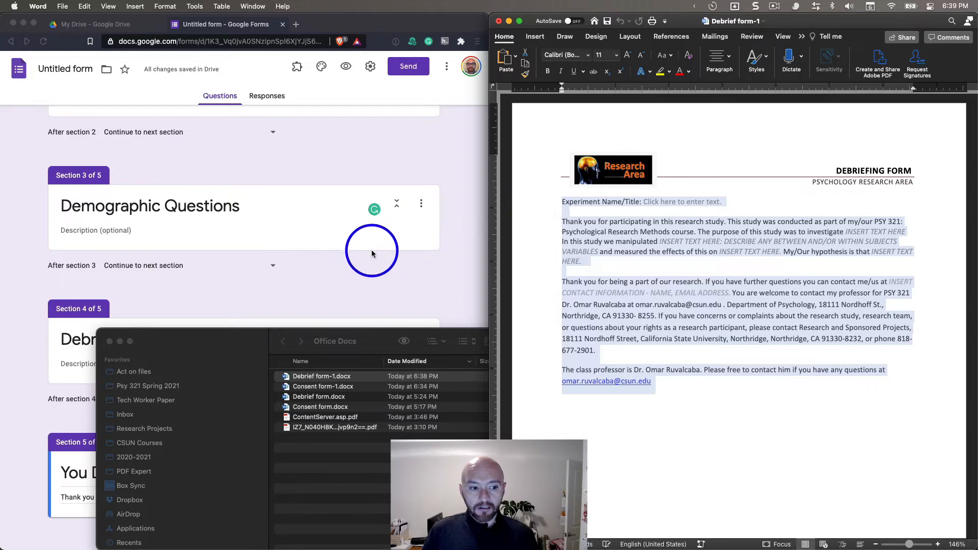
pyautogui.click(39, 203)
pyautogui.click(68, 231)
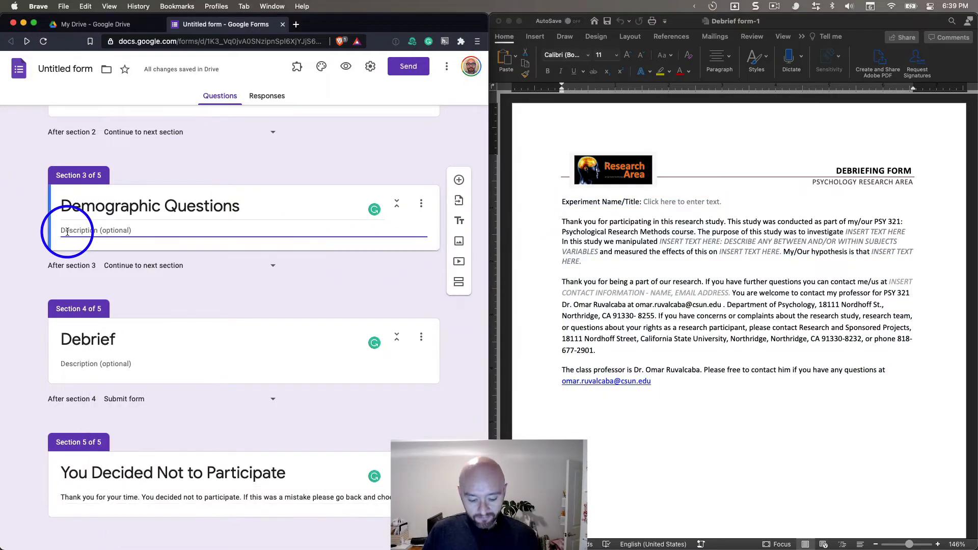
pyautogui.press('super+v')
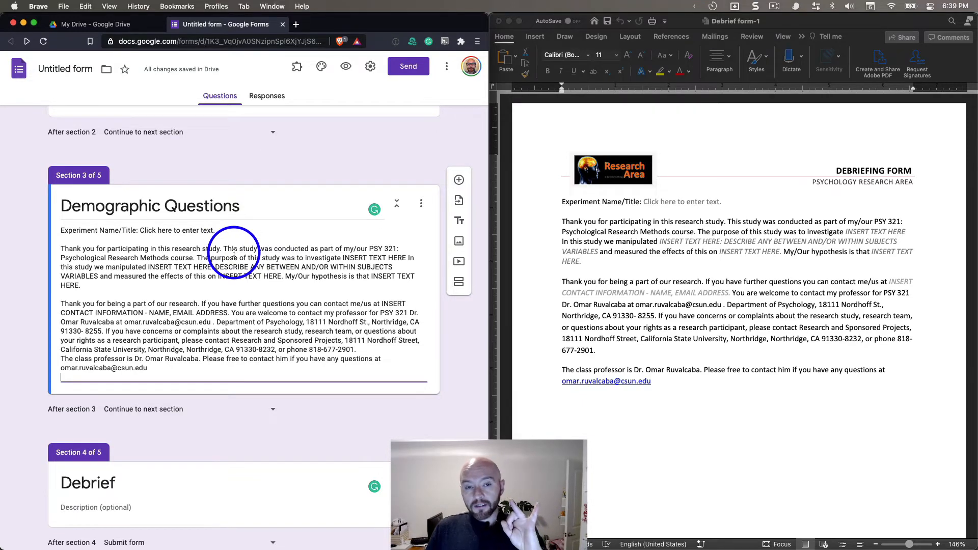
pyautogui.scroll(5, 234, 253)
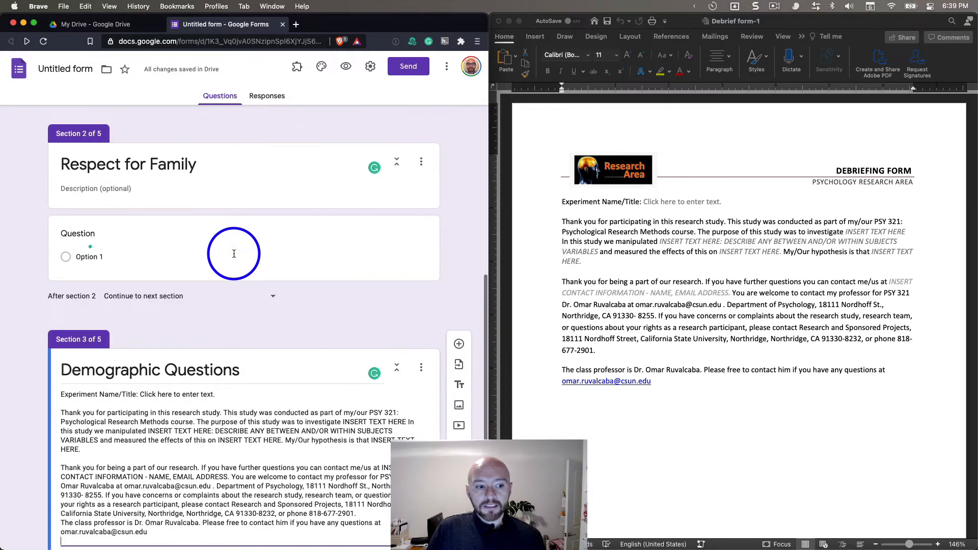
# Step: Move the full debriefing text from the Demographic Questions section's description to the Debrief section's description
pyautogui.scroll(2, 234, 253)
pyautogui.scroll(-2, 233, 254)
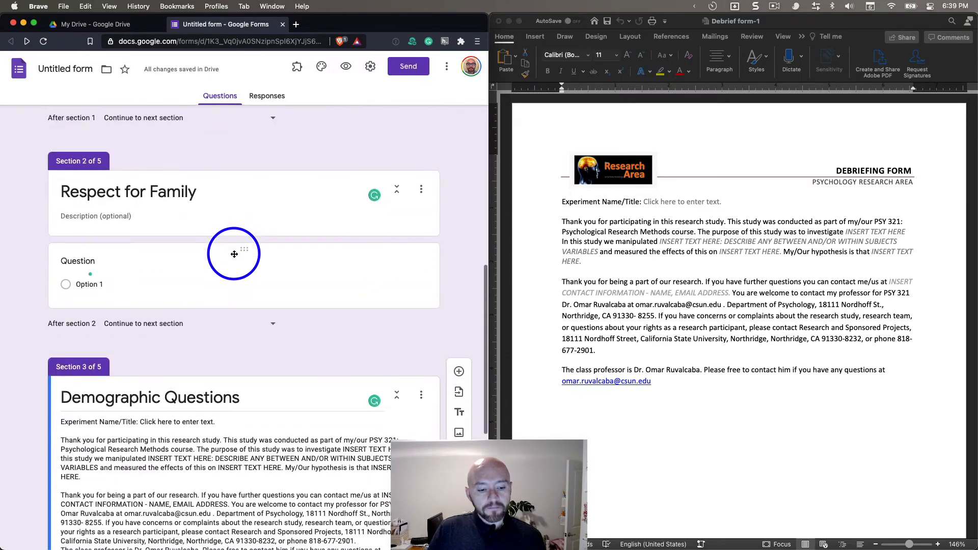
pyautogui.scroll(-3, 234, 253)
pyautogui.scroll(-1, 234, 253)
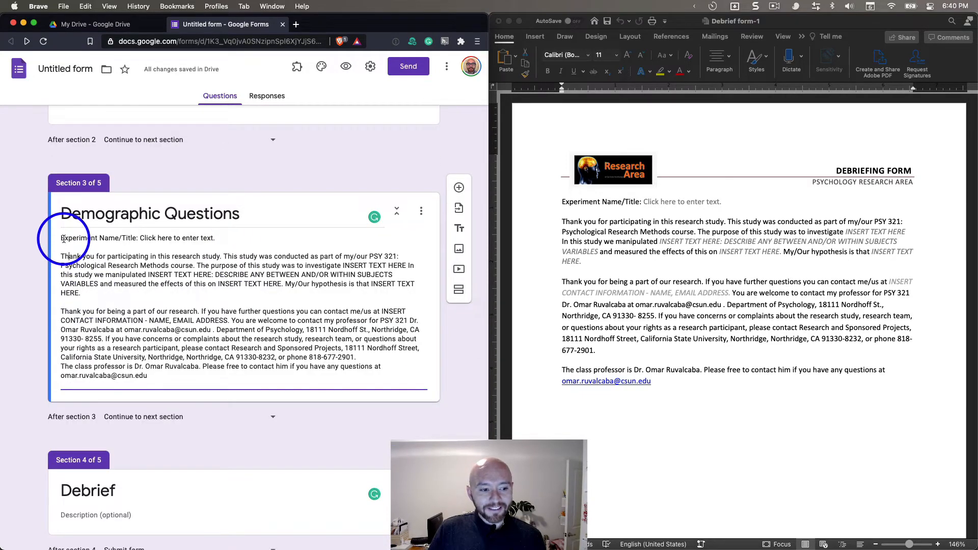
pyautogui.moveTo(60, 236); pyautogui.dragTo(202, 380)
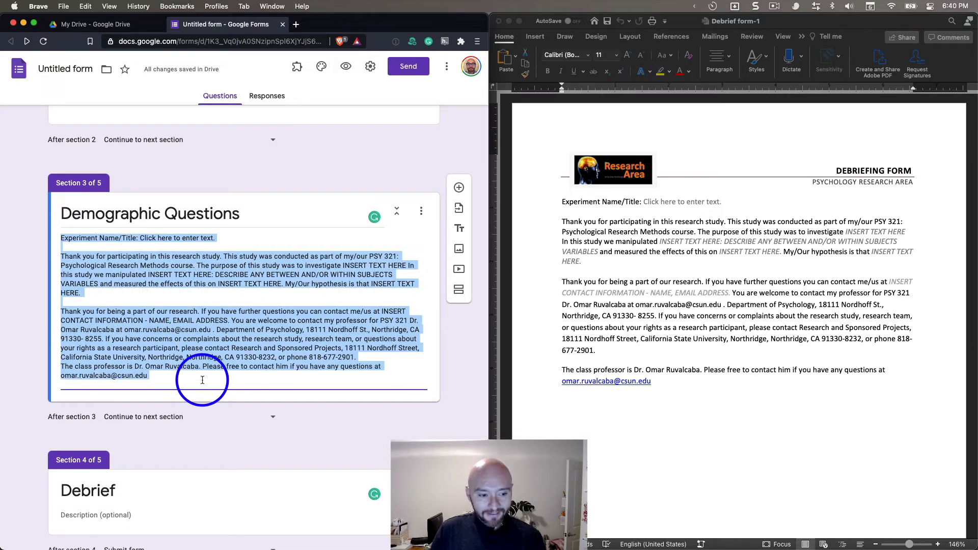
pyautogui.press('super+x')
pyautogui.click(88, 367)
pyautogui.press('super+v')
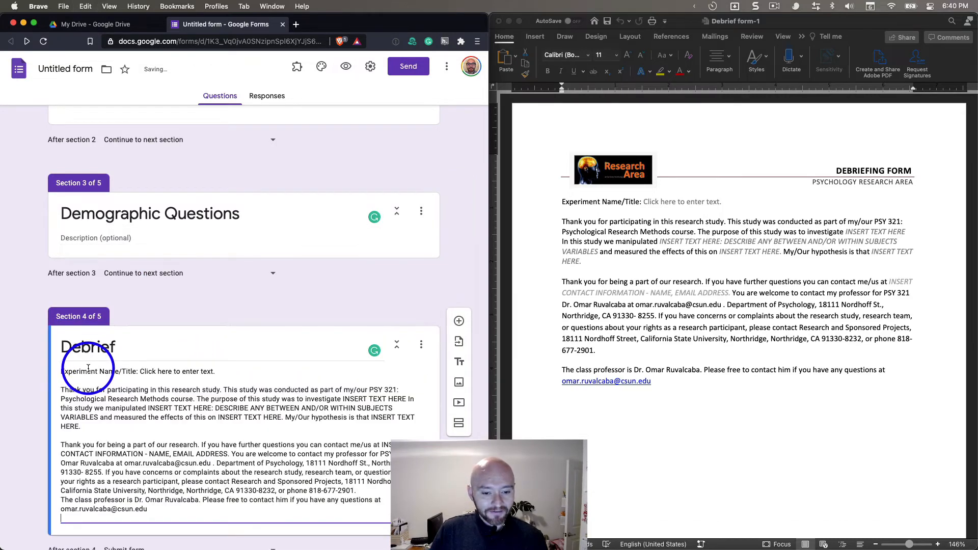
# Step: Change the blank question in the Respect for Family section to the Short answer type
pyautogui.scroll(6, 109, 333)
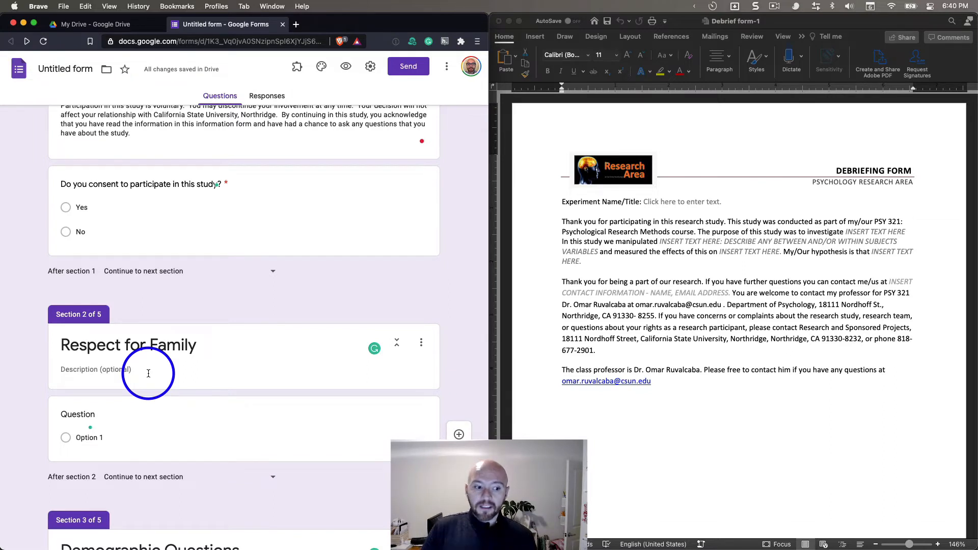
pyautogui.click(117, 371)
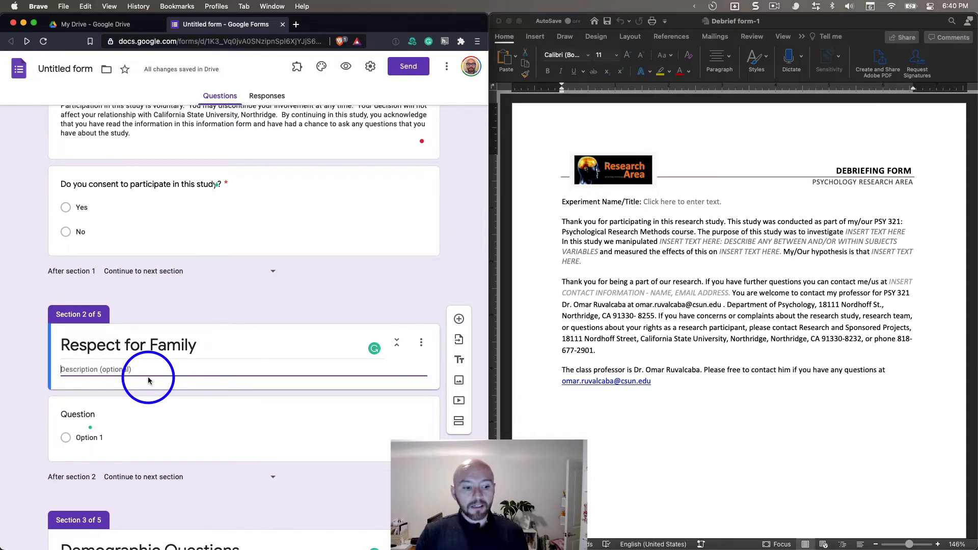
pyautogui.click(86, 416)
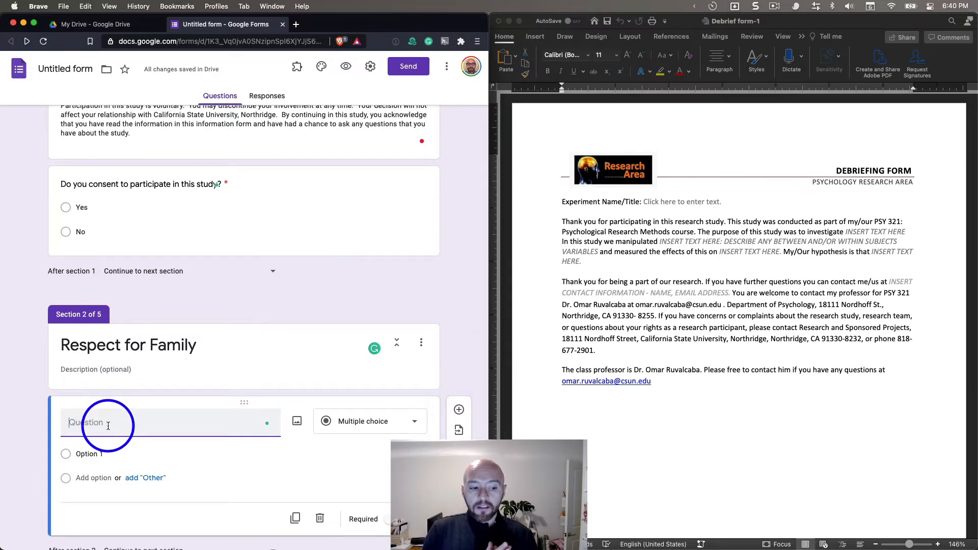
pyautogui.click(411, 422)
pyautogui.click(354, 240)
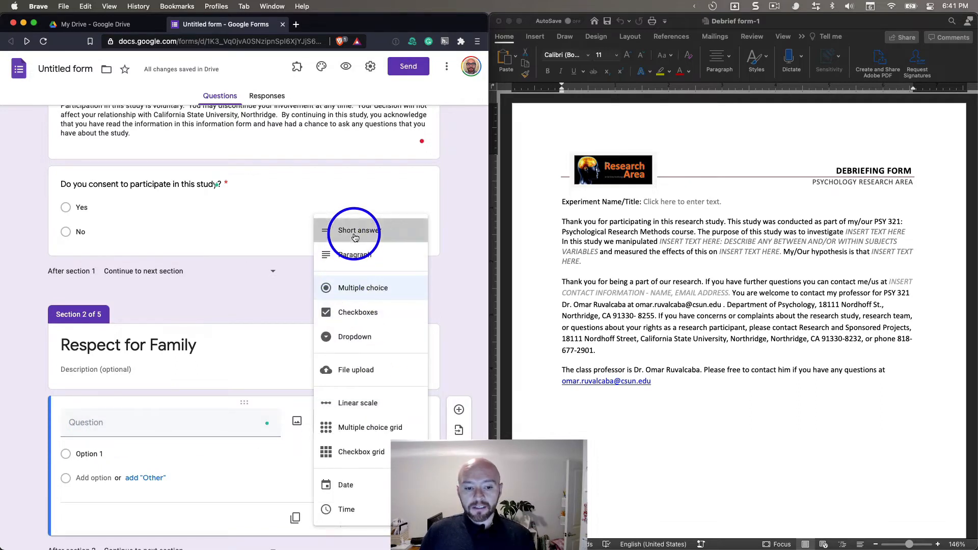
# Step: Try the math problem 2x+4=12 as the short-answer question's title and clear it again
pyautogui.click(154, 424)
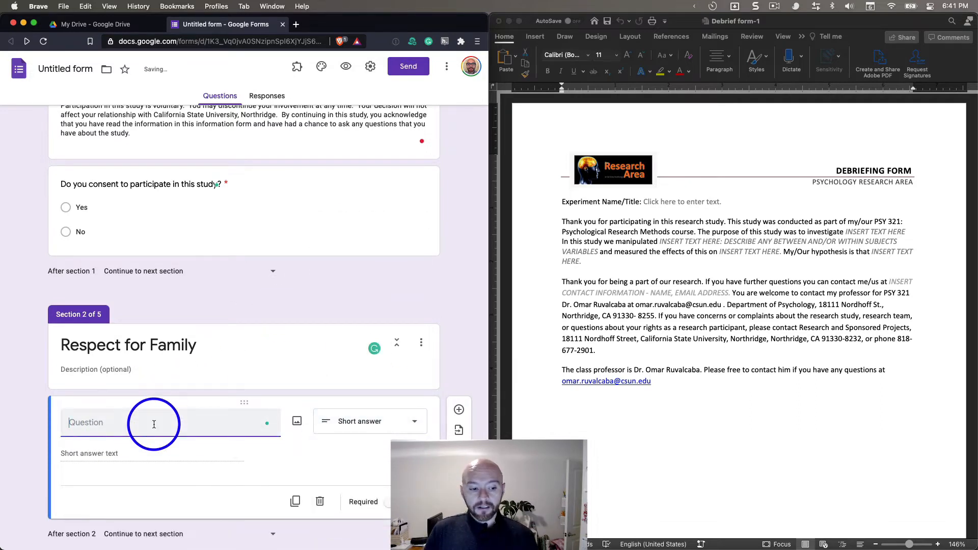
pyautogui.write('2x')
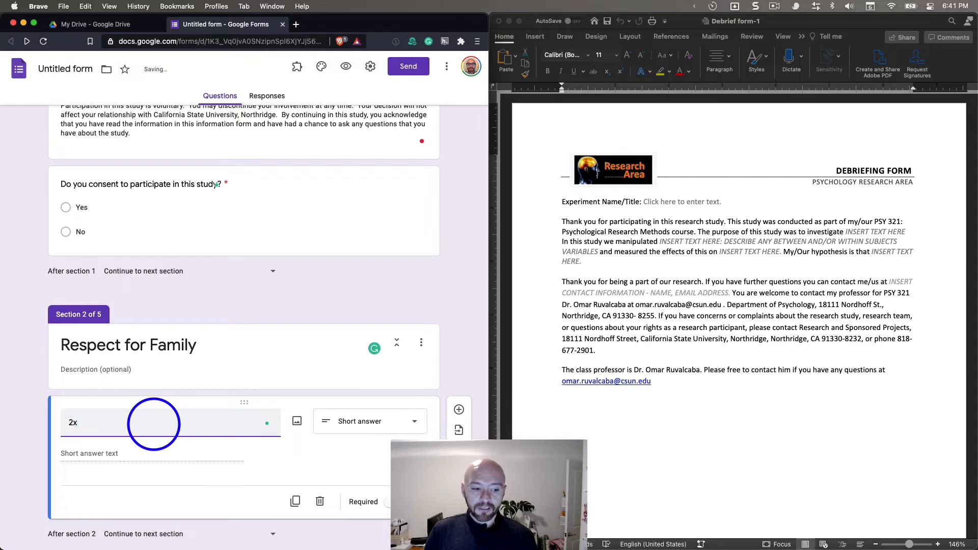
pyautogui.write('_++4=')
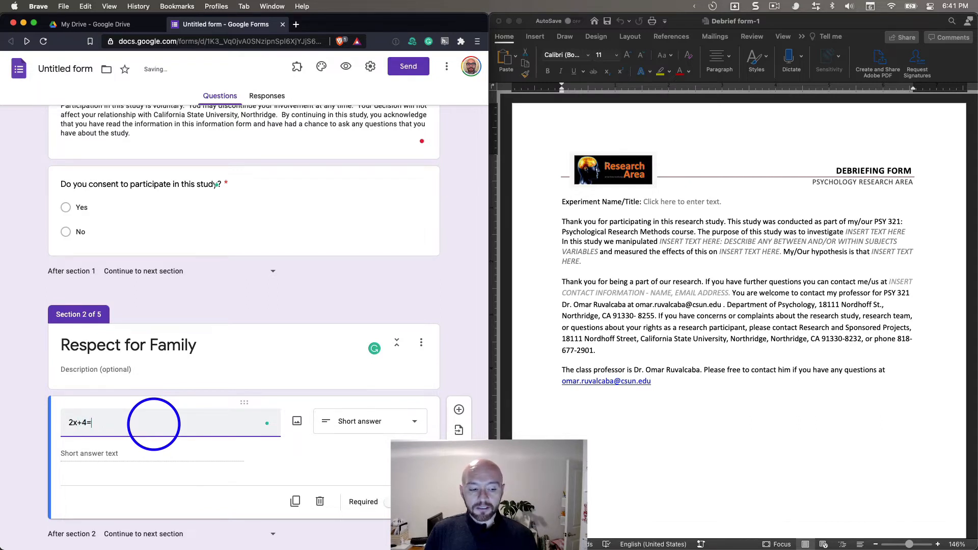
pyautogui.write('12')
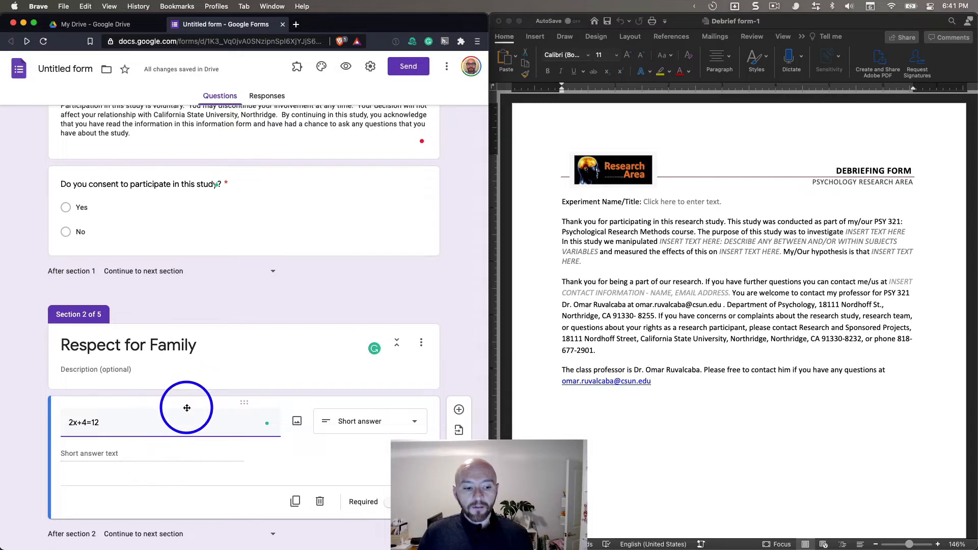
pyautogui.moveTo(121, 426); pyautogui.dragTo(46, 414)
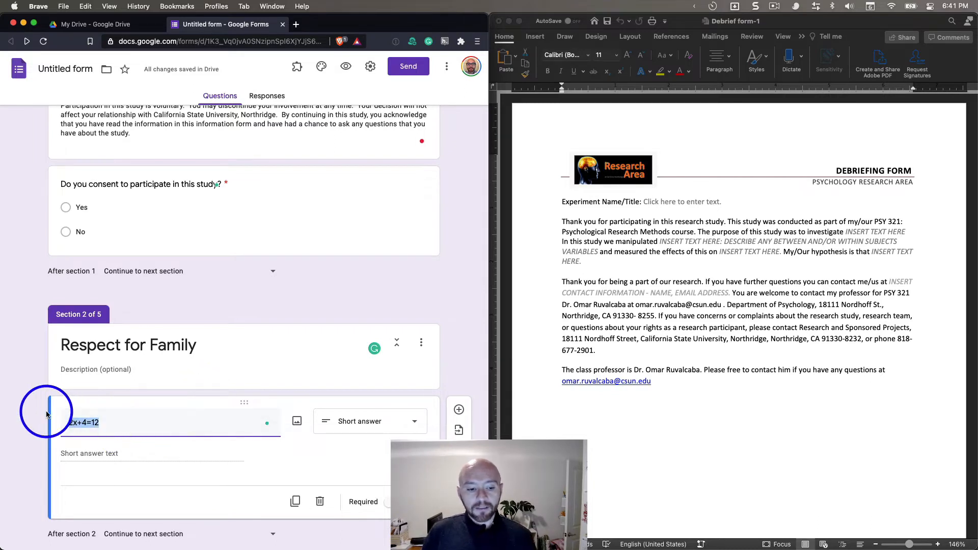
pyautogui.press('BackSpace')
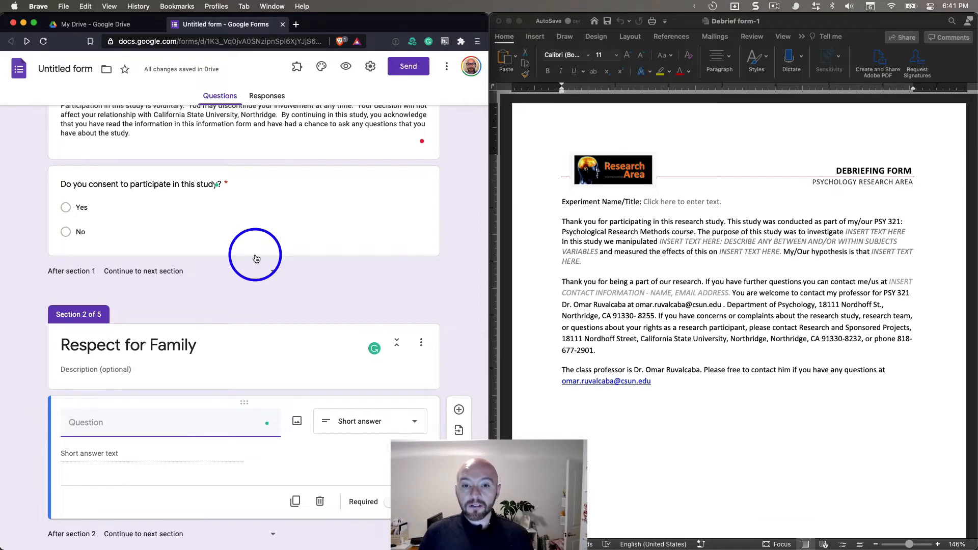
# Step: Put the Word document away, clear Safari's downloads list and close the Debrief form.docx page to return to the course modules
pyautogui.click(508, 24)
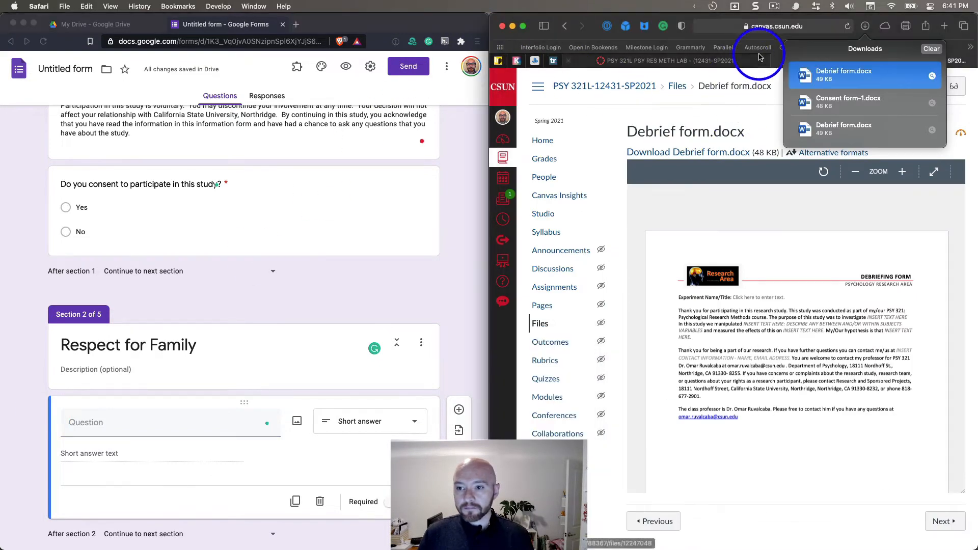
pyautogui.click(931, 49)
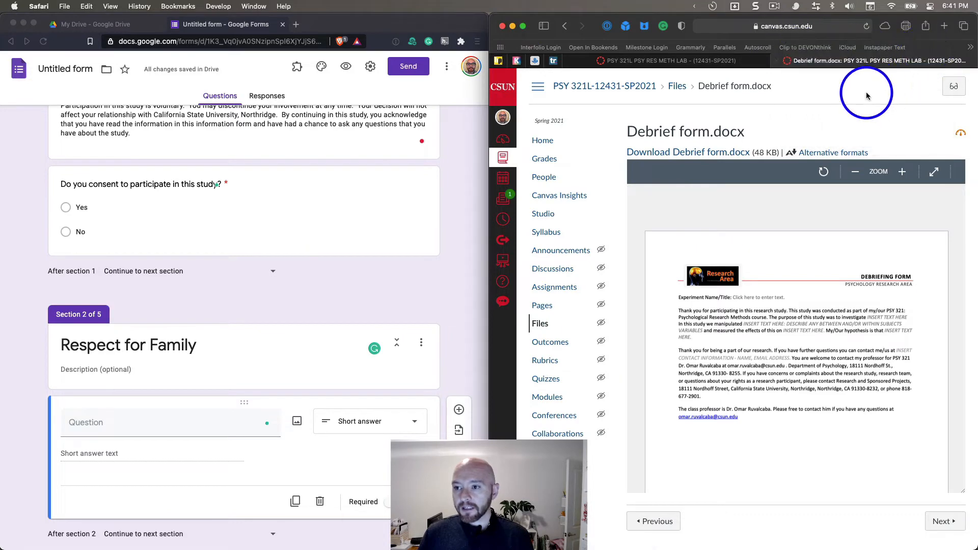
pyautogui.click(780, 61)
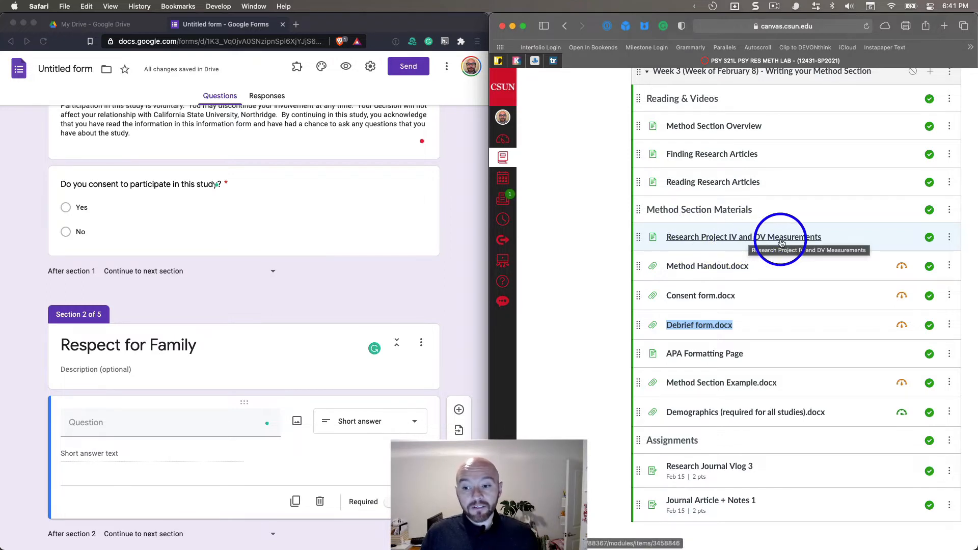
# Step: Open the Research Project IV and DV Measurements page and bring up Option 5 - Attitudes Toward Family Scales.docx from it
pyautogui.click(728, 242)
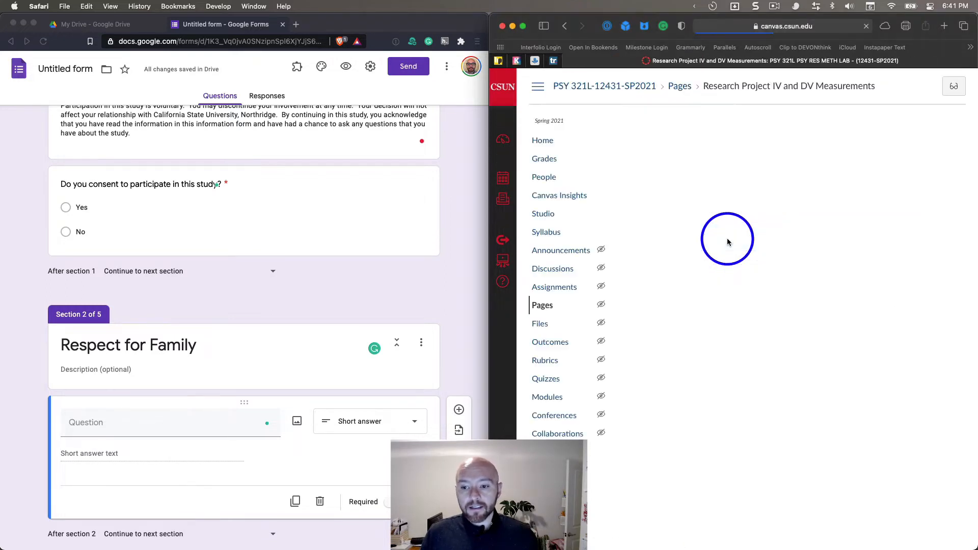
pyautogui.scroll(-5, 737, 292)
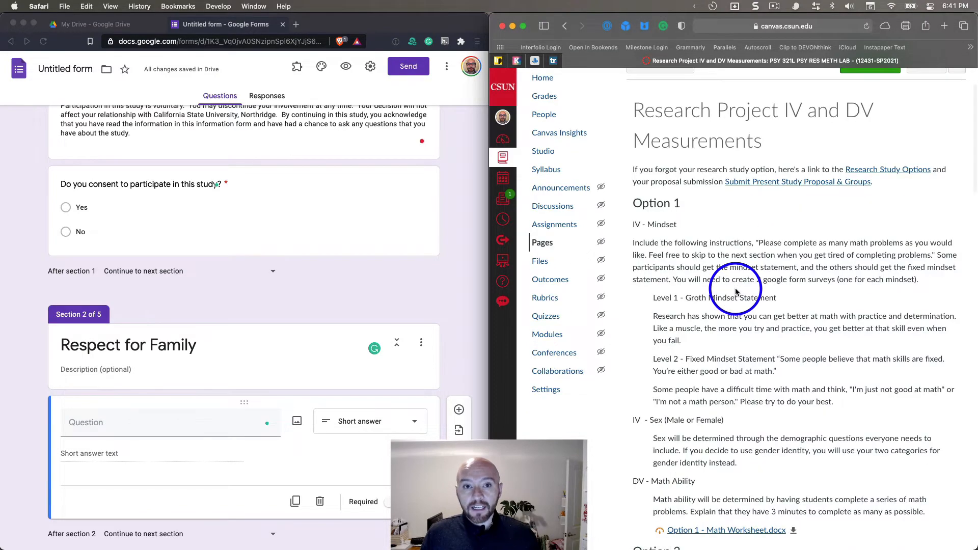
pyautogui.scroll(-20, 736, 289)
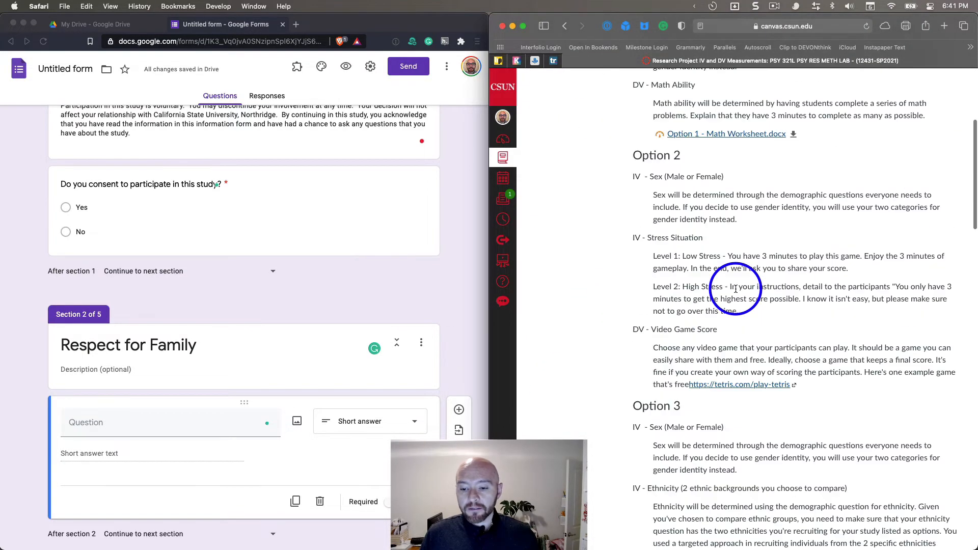
pyautogui.scroll(-7, 736, 291)
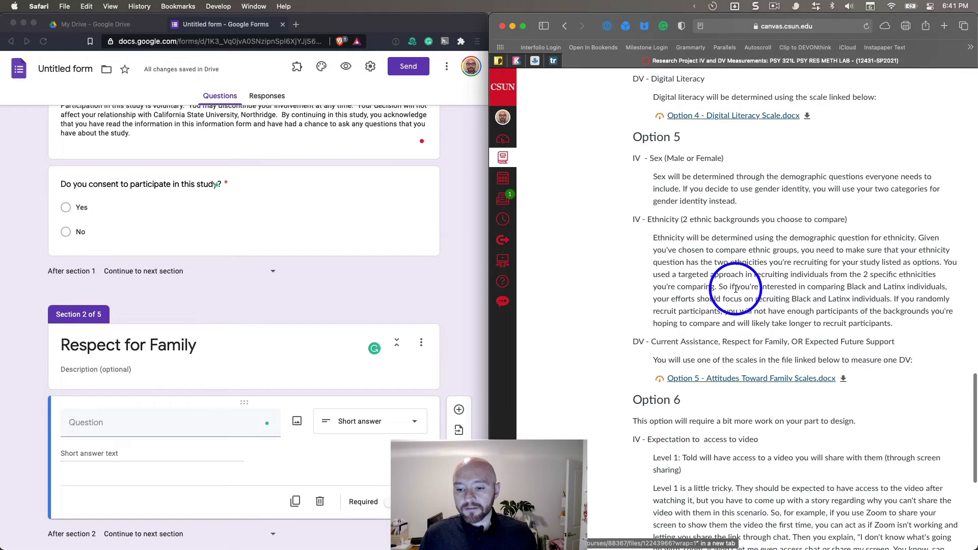
pyautogui.click(725, 382)
pyautogui.click(694, 61)
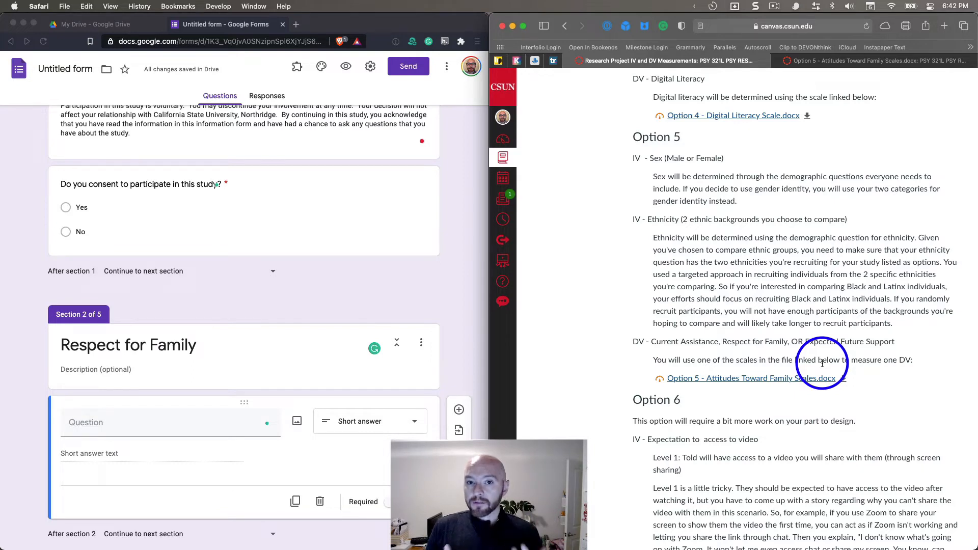
pyautogui.click(842, 63)
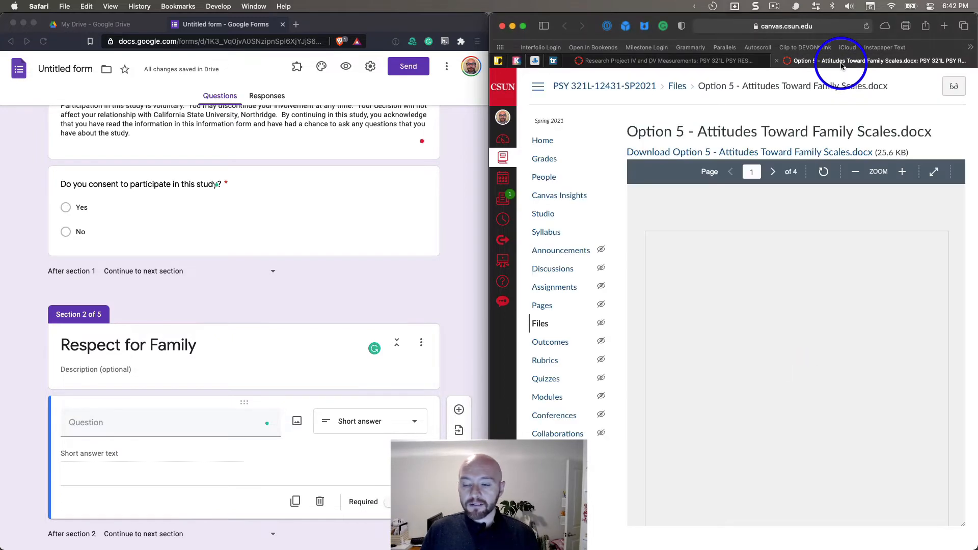
# Step: Copy the Respect for Family scale's instruction paragraph from page 3 of the document into the Respect for Family section's description
pyautogui.scroll(-10, 773, 248)
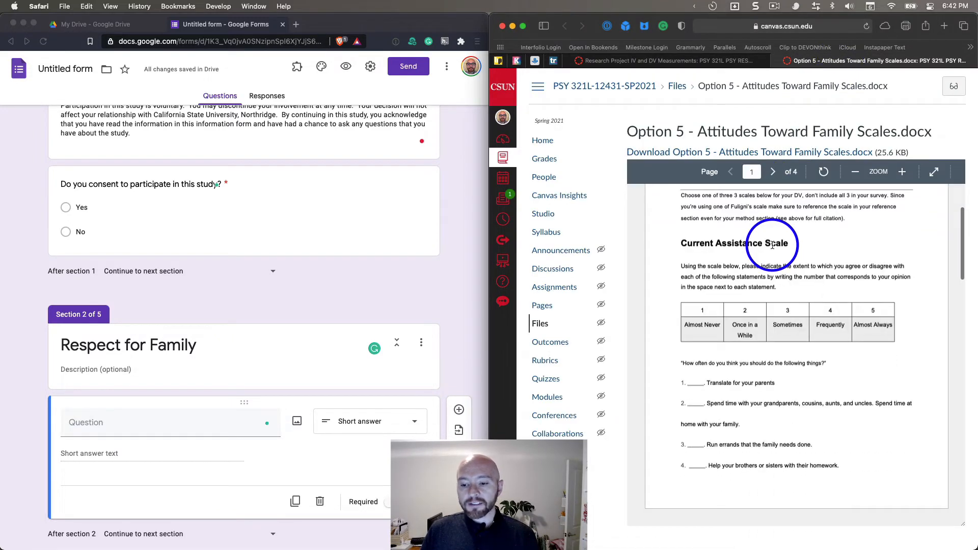
pyautogui.scroll(9, 662, 214)
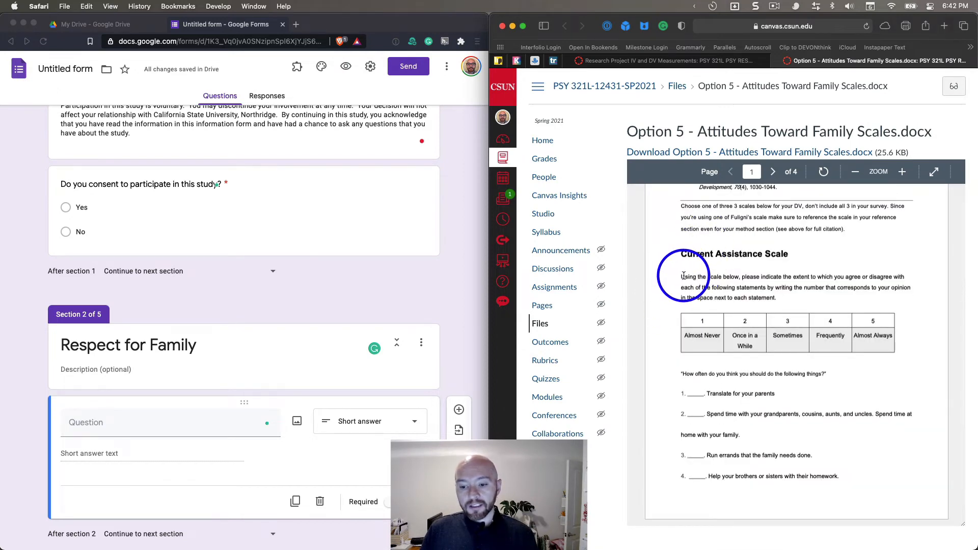
pyautogui.scroll(-6, 685, 275)
pyautogui.scroll(-8, 685, 275)
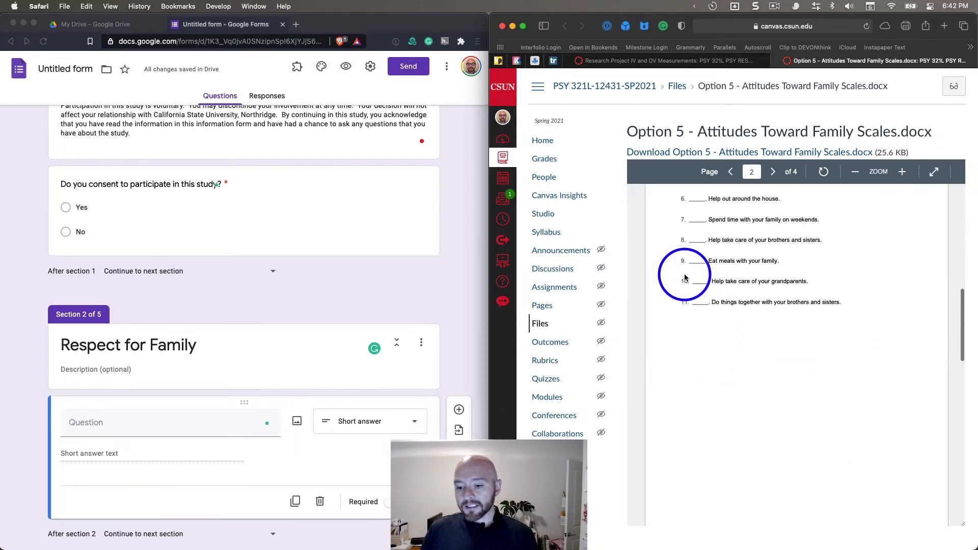
pyautogui.moveTo(681, 308); pyautogui.dragTo(784, 334)
pyautogui.press('super+c')
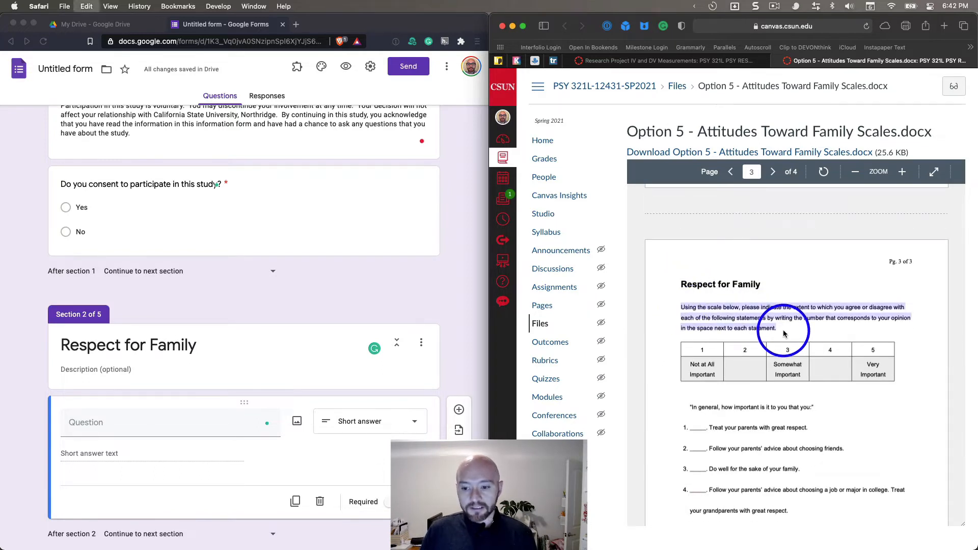
pyautogui.click(110, 369)
pyautogui.click(110, 369)
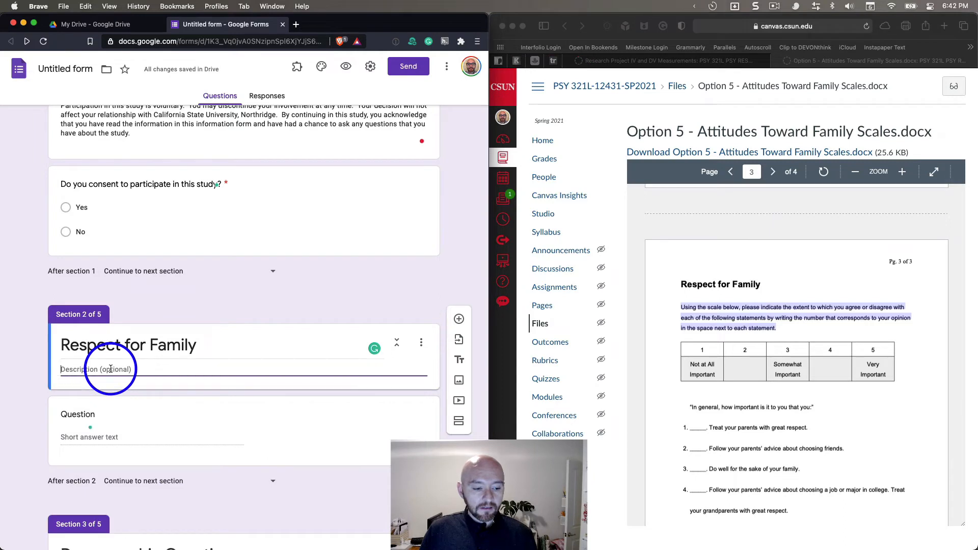
pyautogui.press('super+v')
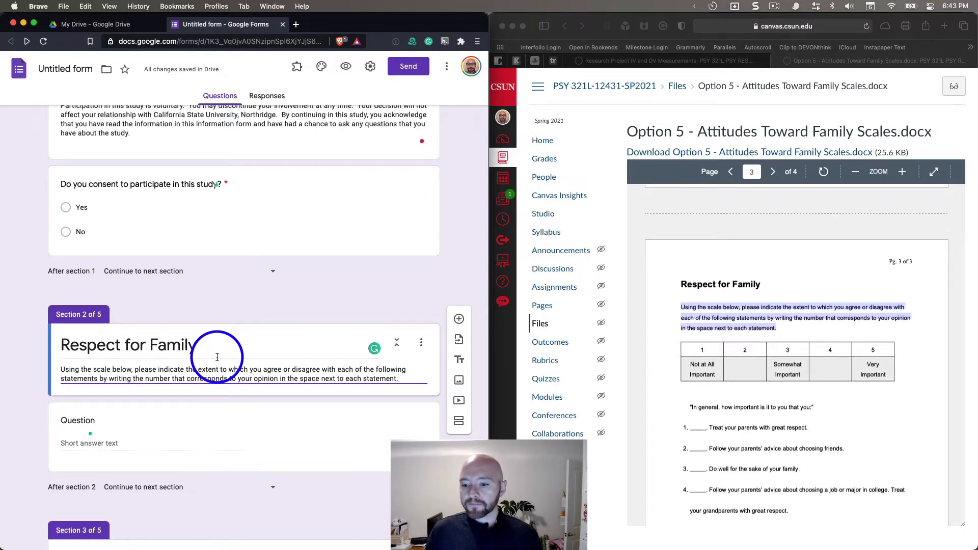
# Step: Copy the first Respect for Family item, "Treat your parents with great respect.", from the scales document
pyautogui.scroll(-3, 646, 367)
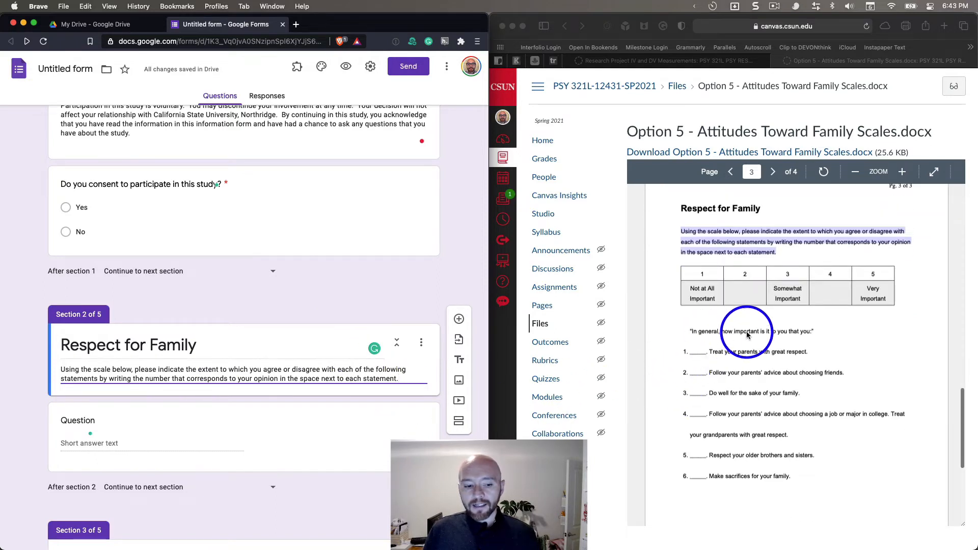
pyautogui.click(695, 350)
pyautogui.moveTo(709, 351); pyautogui.dragTo(818, 352)
pyautogui.press('super+c')
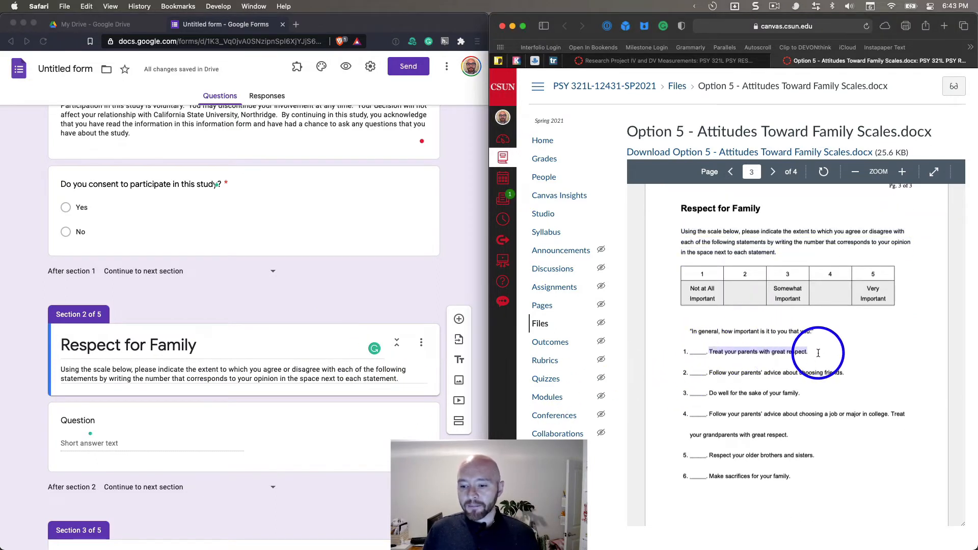
# Step: Add a new question directly below the Respect for Family section header and set its type to Linear scale
pyautogui.click(100, 441)
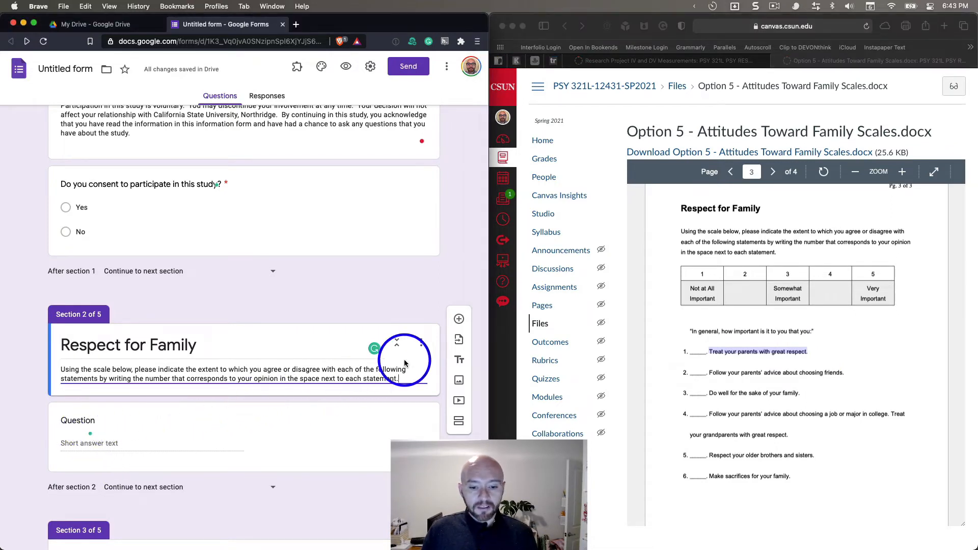
pyautogui.click(459, 323)
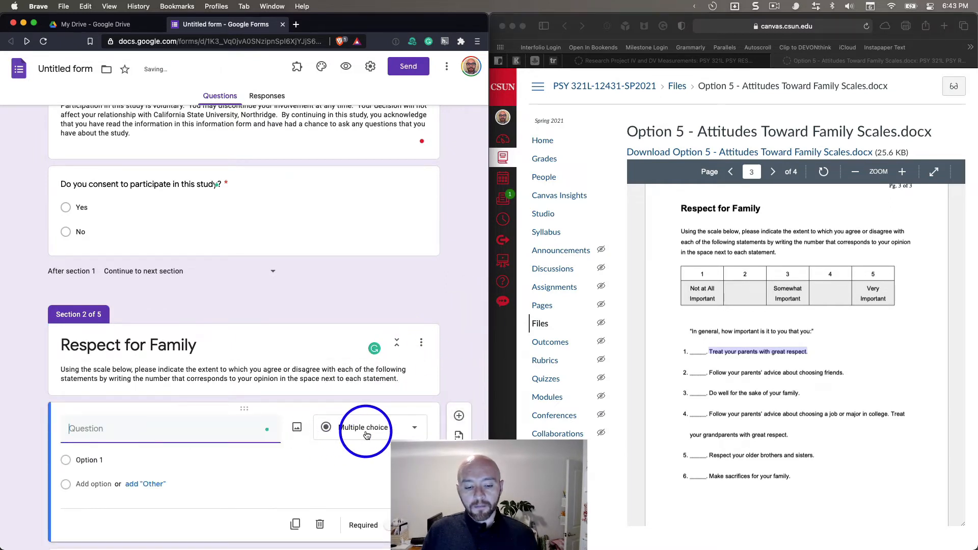
pyautogui.click(367, 434)
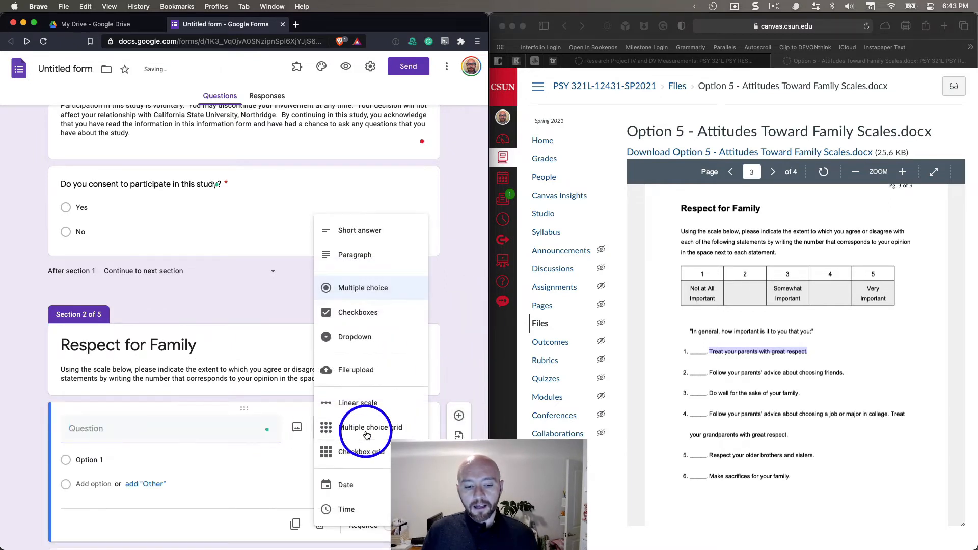
pyautogui.click(360, 405)
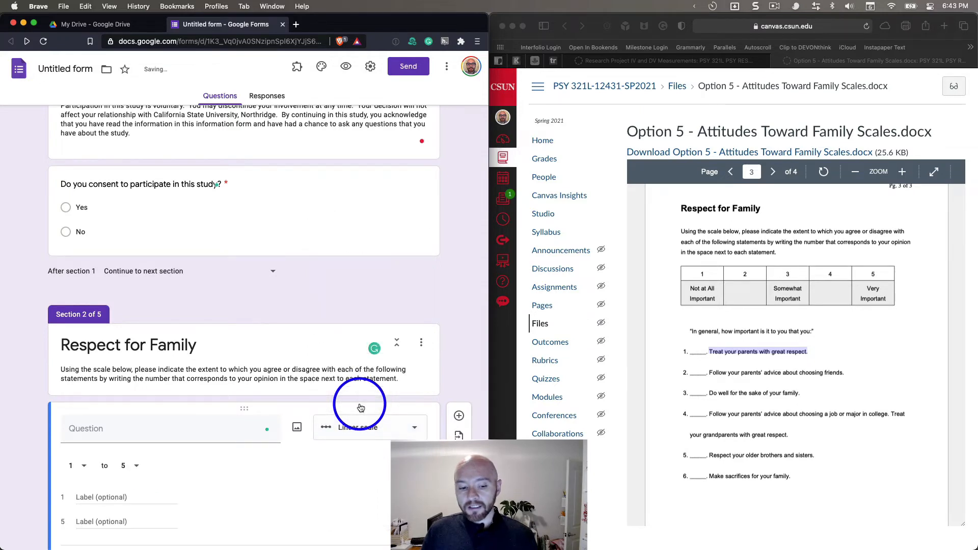
# Step: Enter "Treat your parents with great respect." as the linear-scale question, labelling 1 "Not at All Important" and 5 "Very Important"
pyautogui.click(84, 432)
pyautogui.press('super+v')
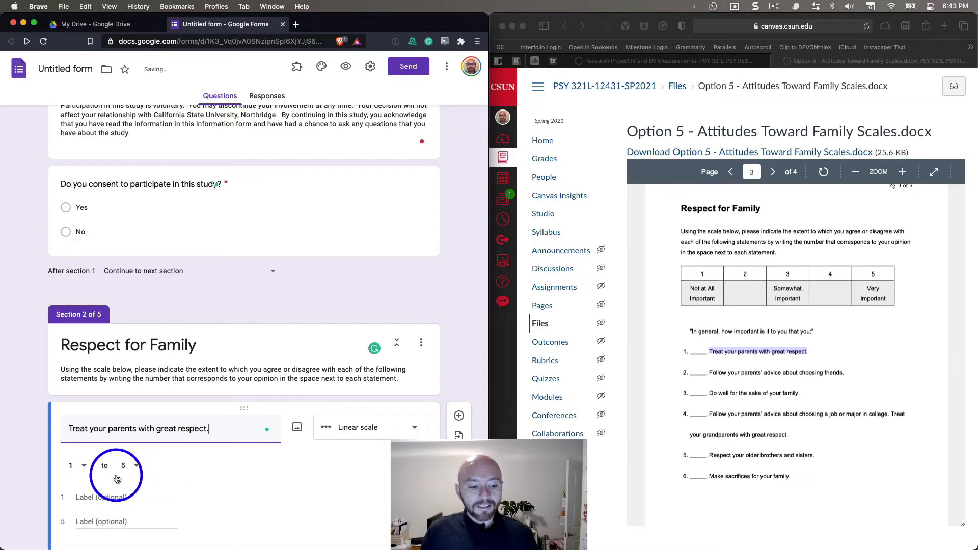
pyautogui.click(101, 497)
pyautogui.write('Not ')
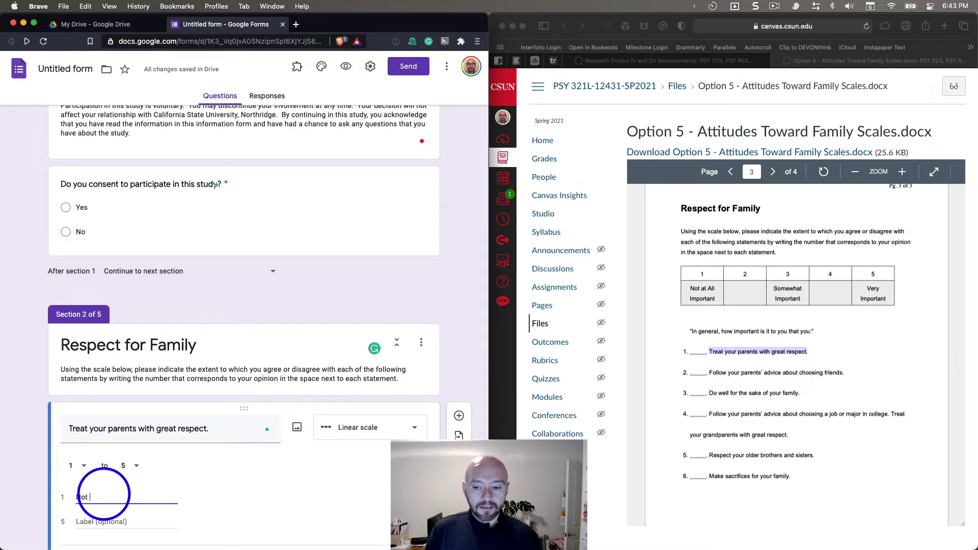
pyautogui.write('at All Impo')
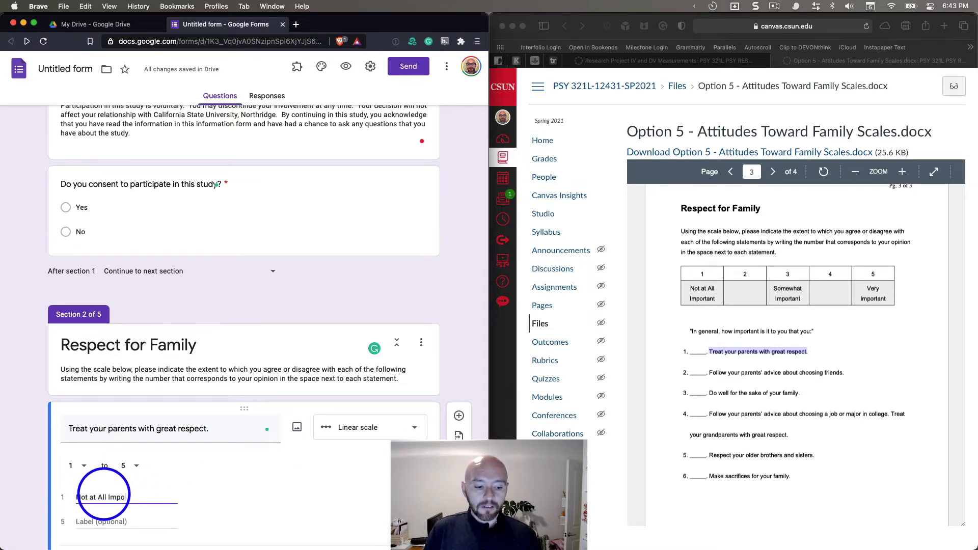
pyautogui.write('rtant')
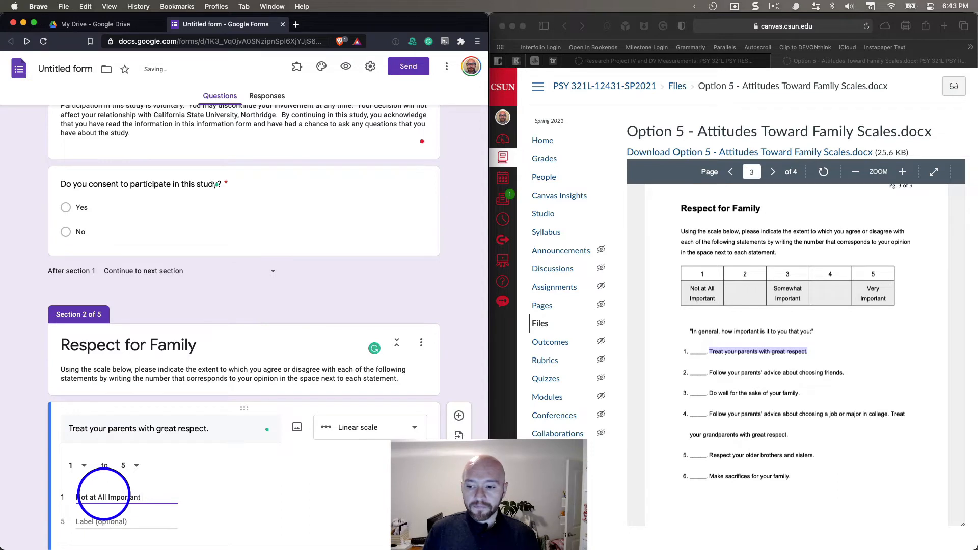
pyautogui.click(80, 522)
pyautogui.write('Very')
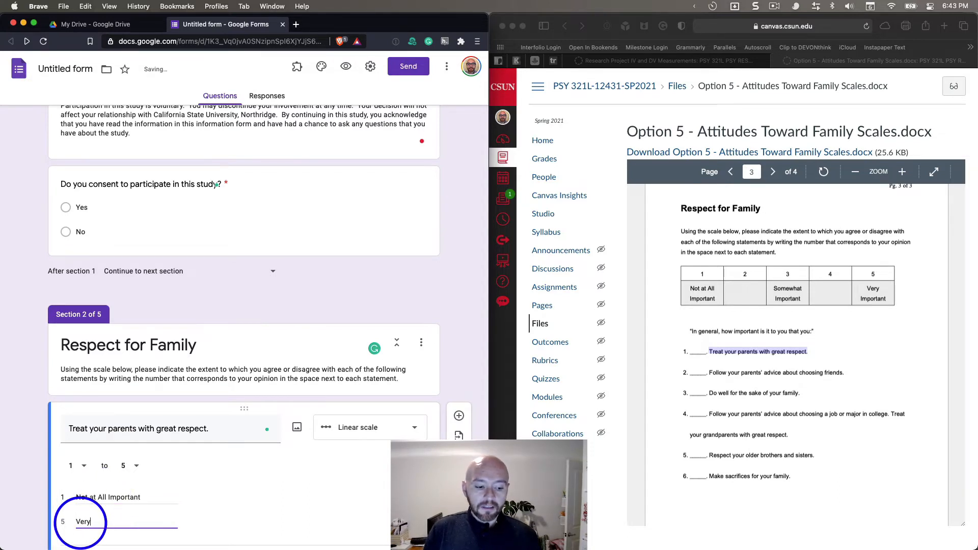
pyautogui.write(' Important')
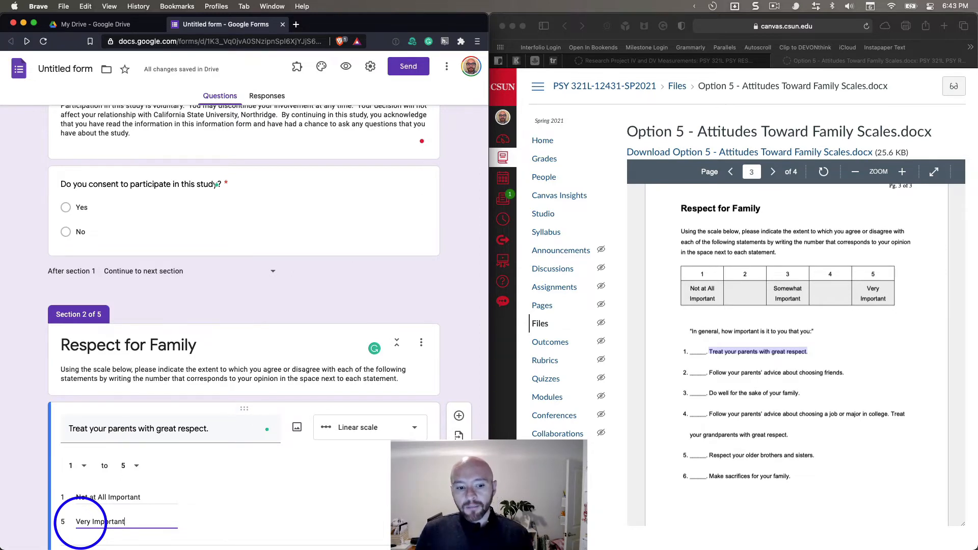
# Step: Below the Respect for Family section's instructions, add the lines "1 = Not at all Important", "3 = Somewhat Important" and "5 = Very Important"
pyautogui.tripleClick(411, 379)
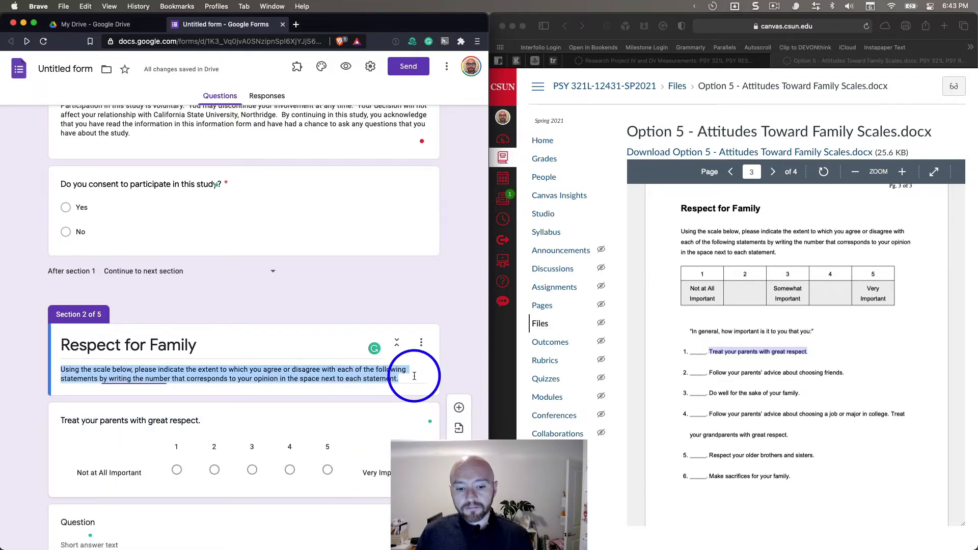
pyautogui.click(401, 377)
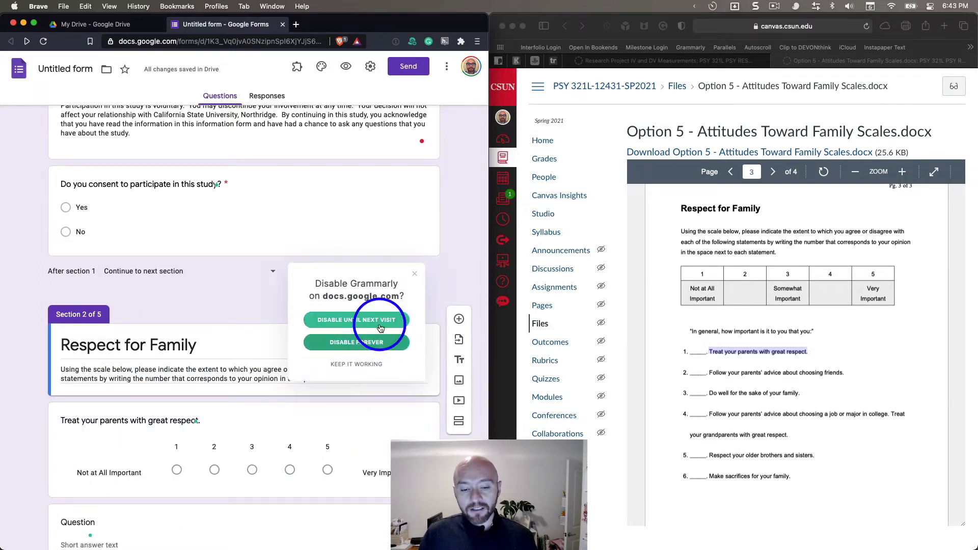
pyautogui.click(413, 274)
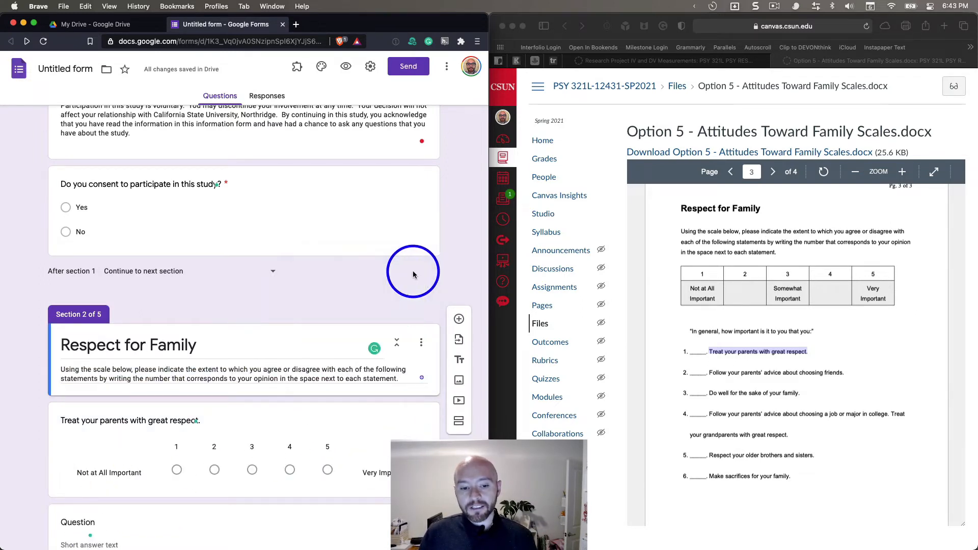
pyautogui.tripleClick(399, 378)
pyautogui.click(399, 379)
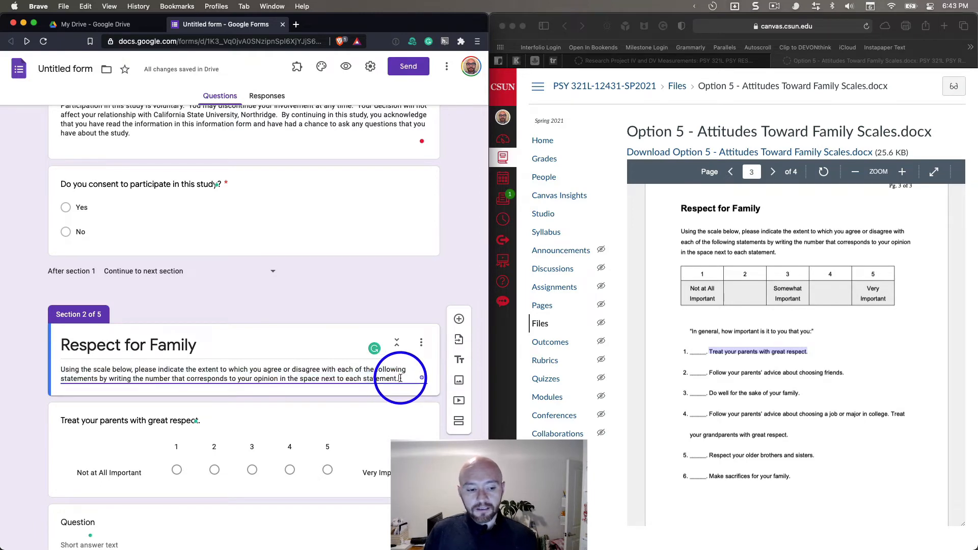
pyautogui.press('Return')
pyautogui.press('Return')
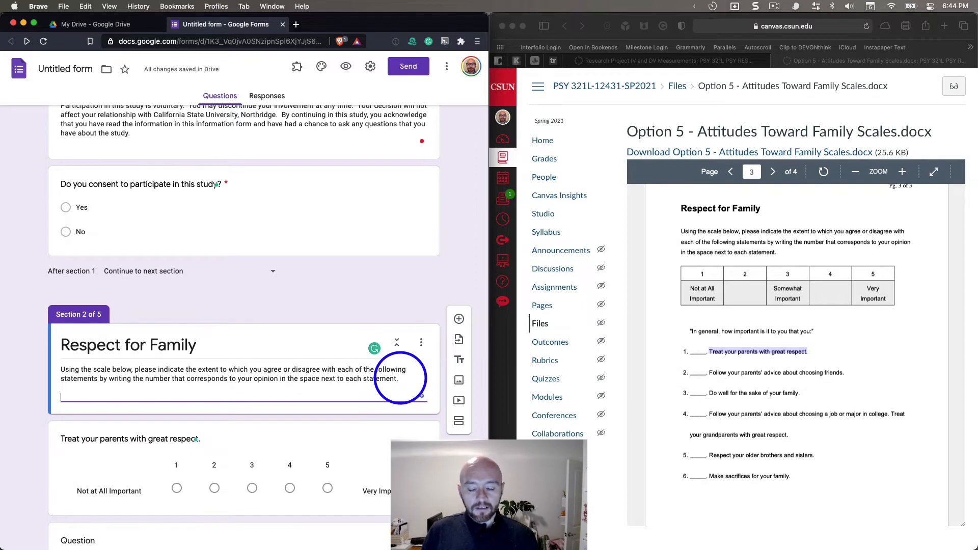
pyautogui.write('1 = Not ')
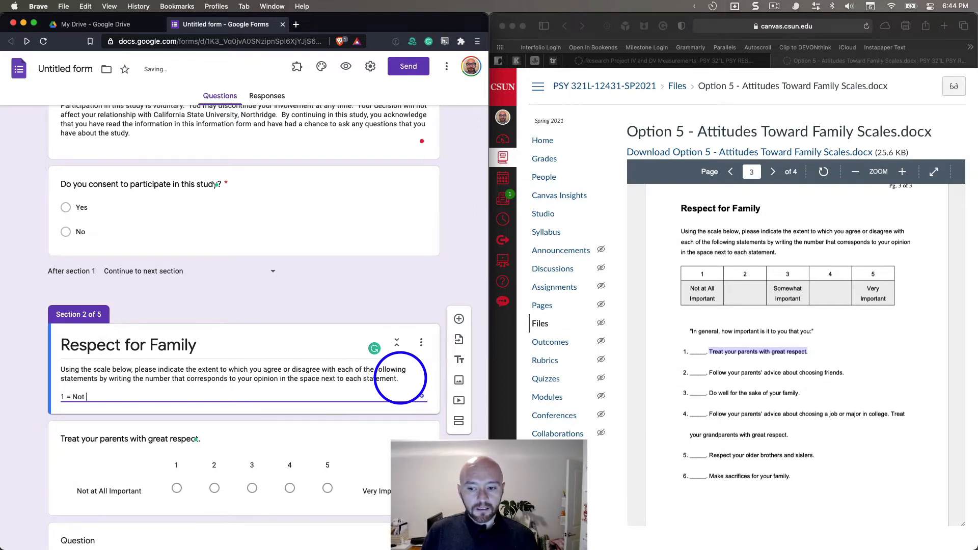
pyautogui.write('at all Important')
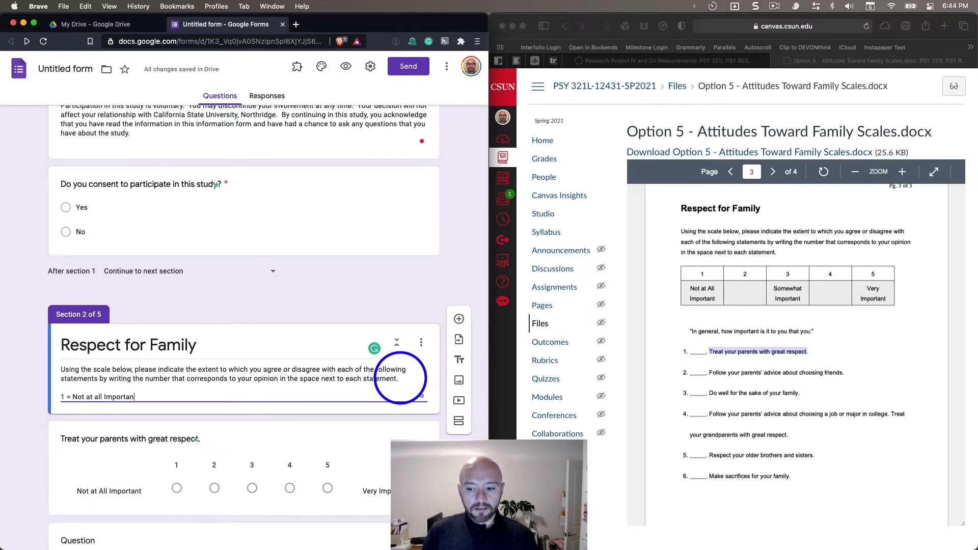
pyautogui.press('Return')
pyautogui.write('3 = S')
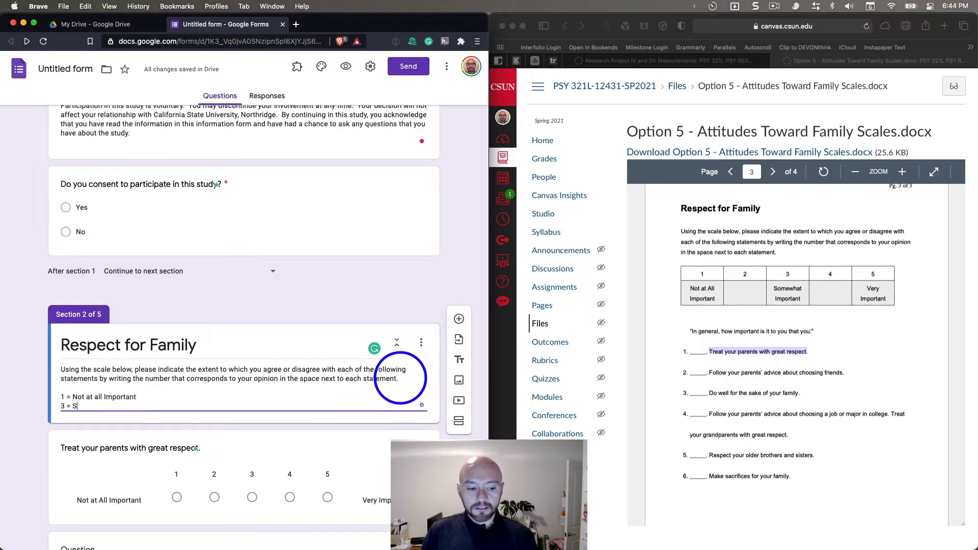
pyautogui.write('omewhat Important')
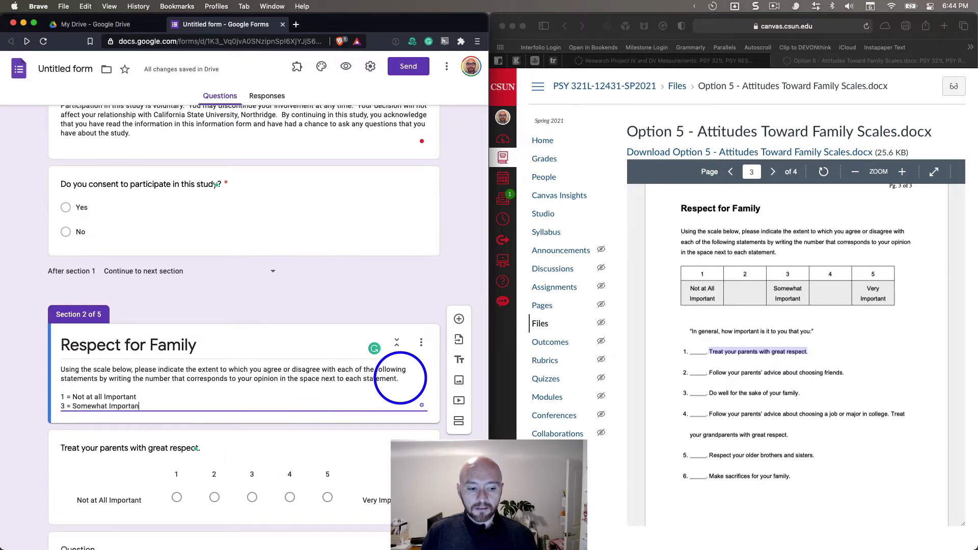
pyautogui.press('Return')
pyautogui.write('5 = Very Impo')
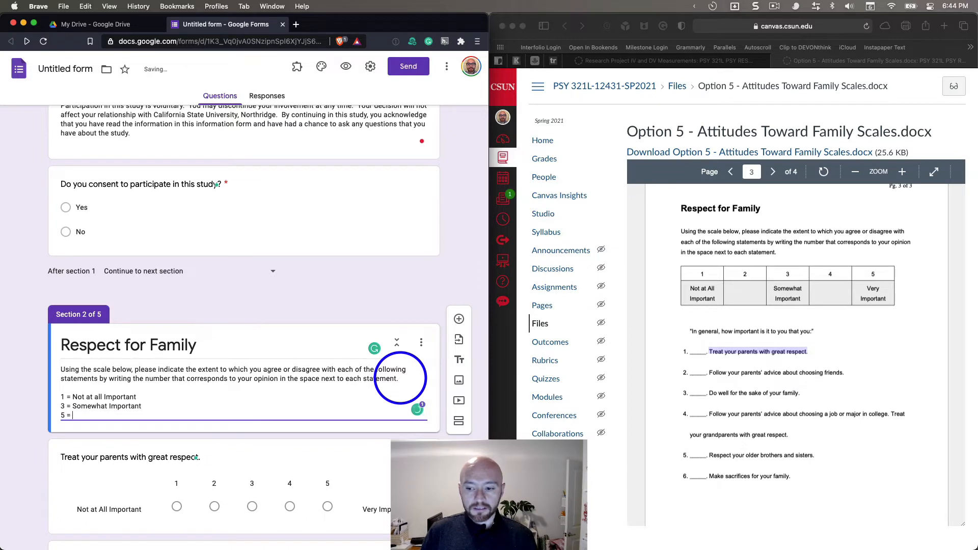
pyautogui.write('rtant')
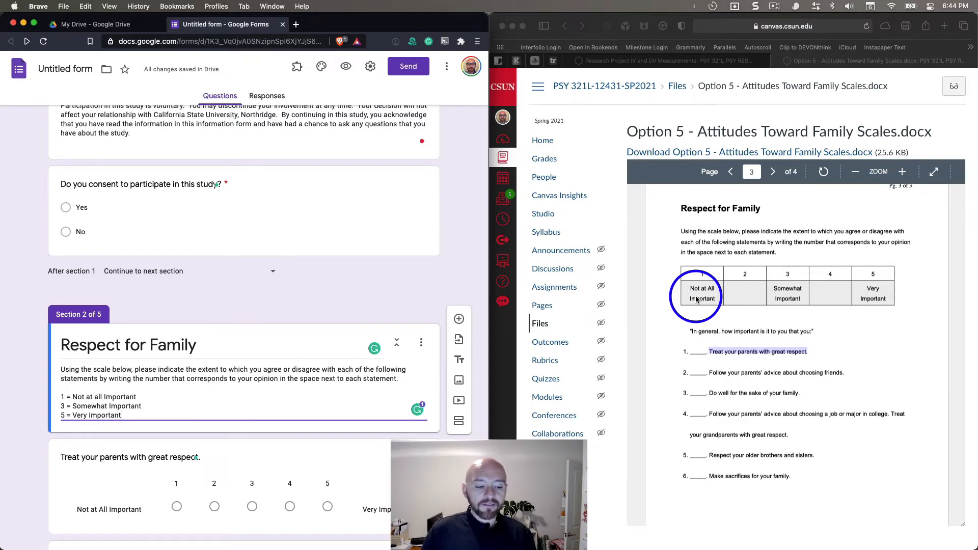
# Step: Review the form's Respect for Family scale key and first item, plus the Demographic Questions, Debrief and You Decided Not to Participate sections
pyautogui.moveTo(124, 415); pyautogui.dragTo(33, 398)
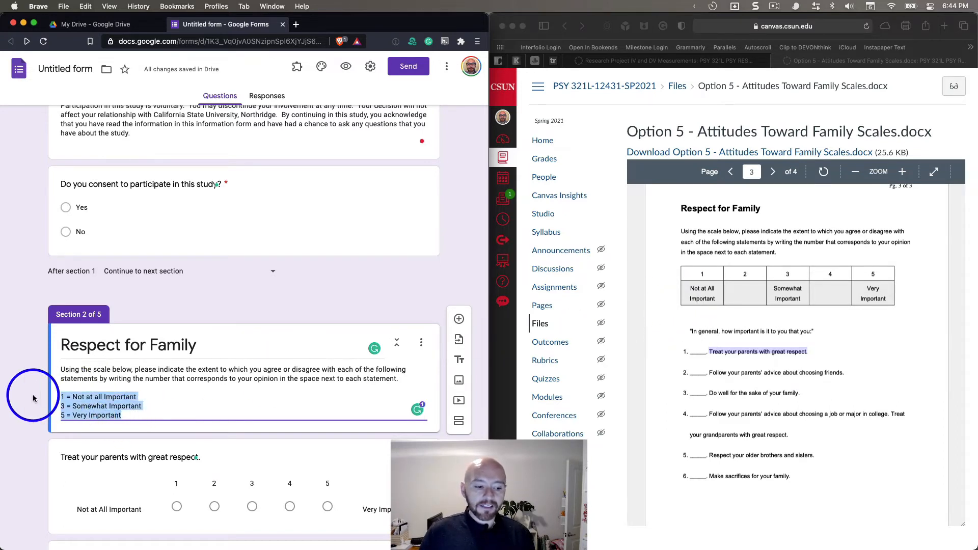
pyautogui.scroll(-1, 150, 426)
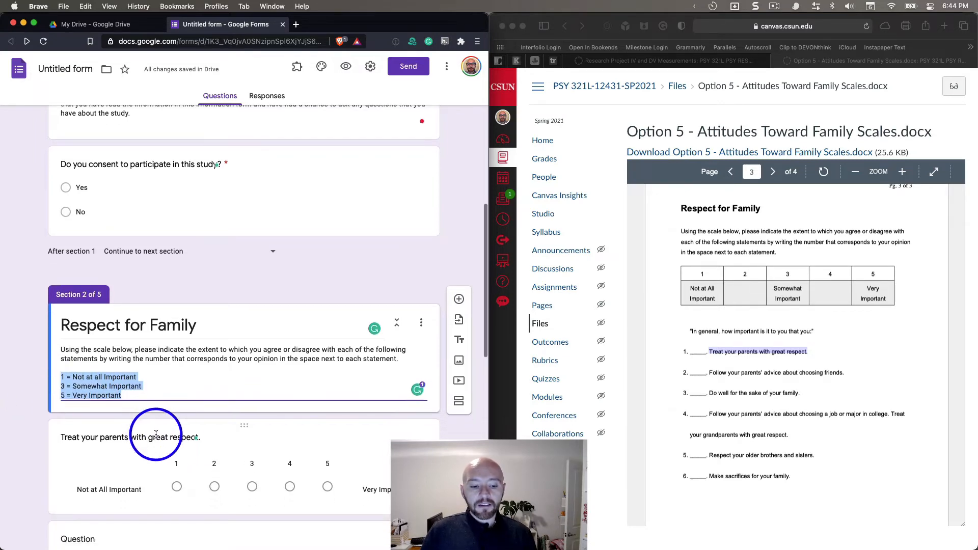
pyautogui.scroll(-5, 156, 434)
pyautogui.scroll(2, 199, 405)
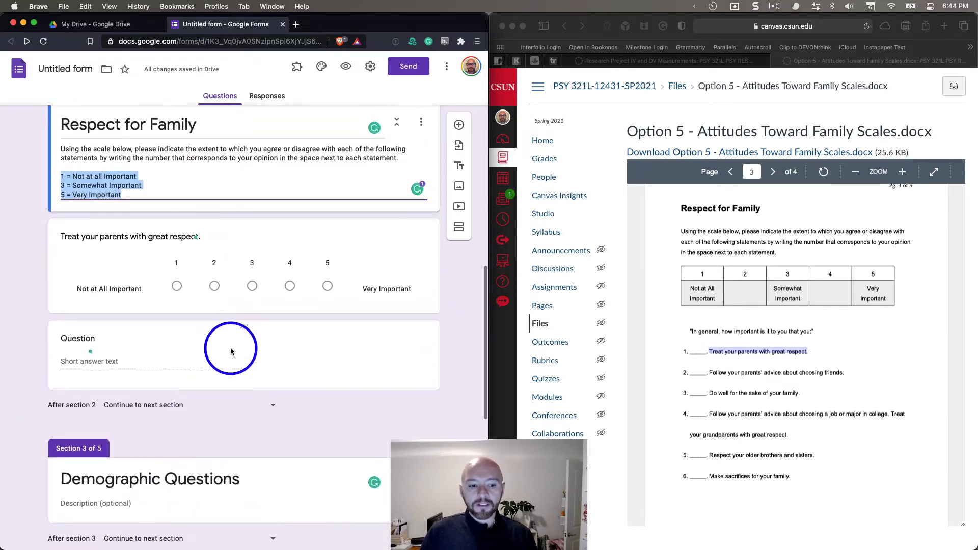
pyautogui.click(252, 288)
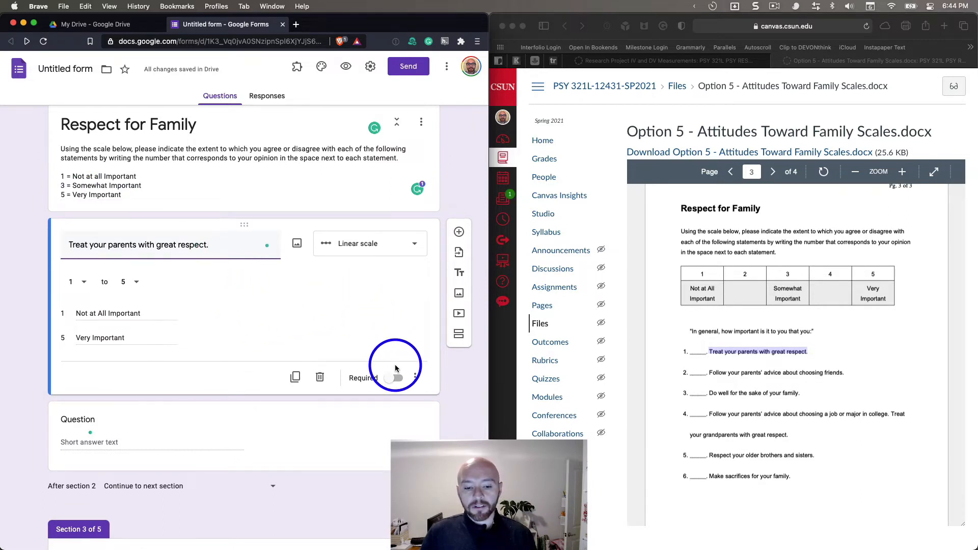
pyautogui.scroll(-1, 307, 356)
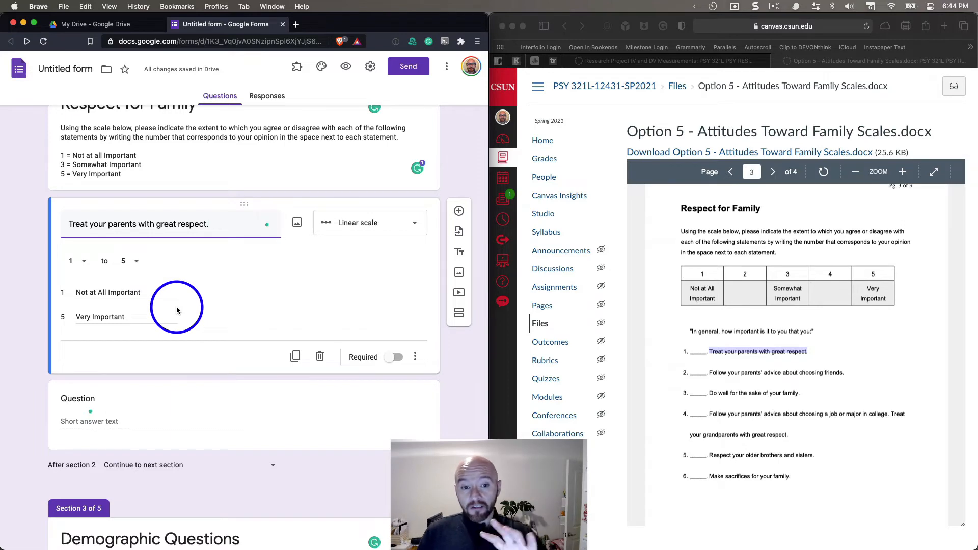
pyautogui.scroll(-5, 176, 310)
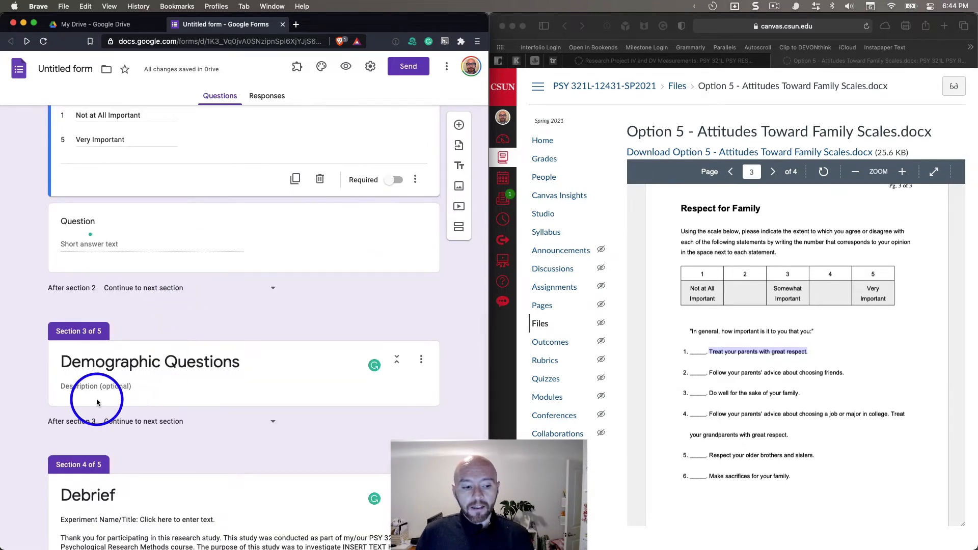
pyautogui.click(236, 389)
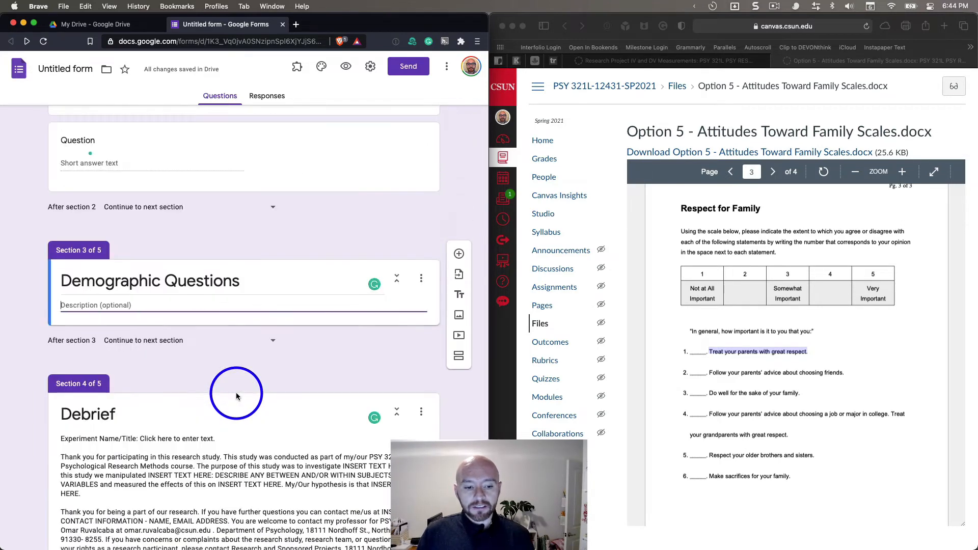
pyautogui.scroll(6, 283, 320)
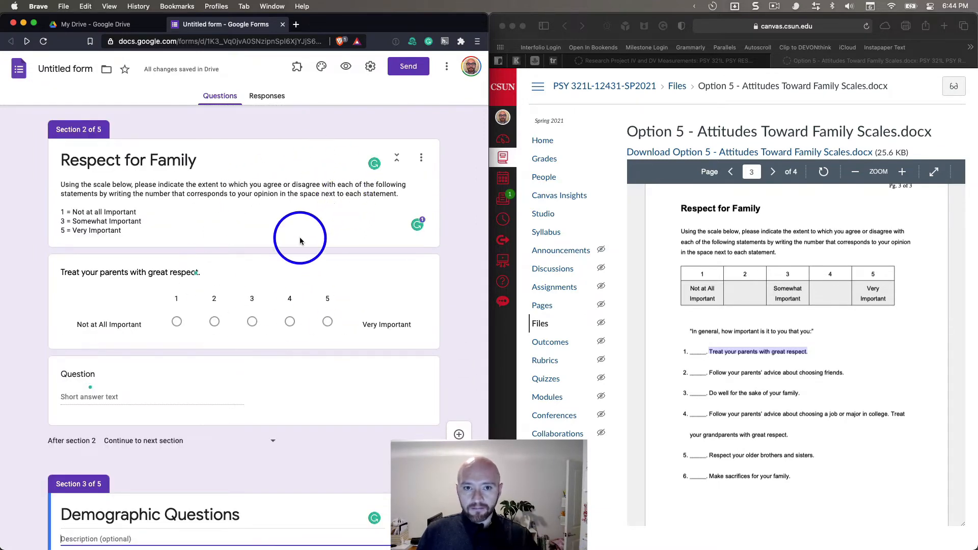
pyautogui.scroll(-3, 304, 251)
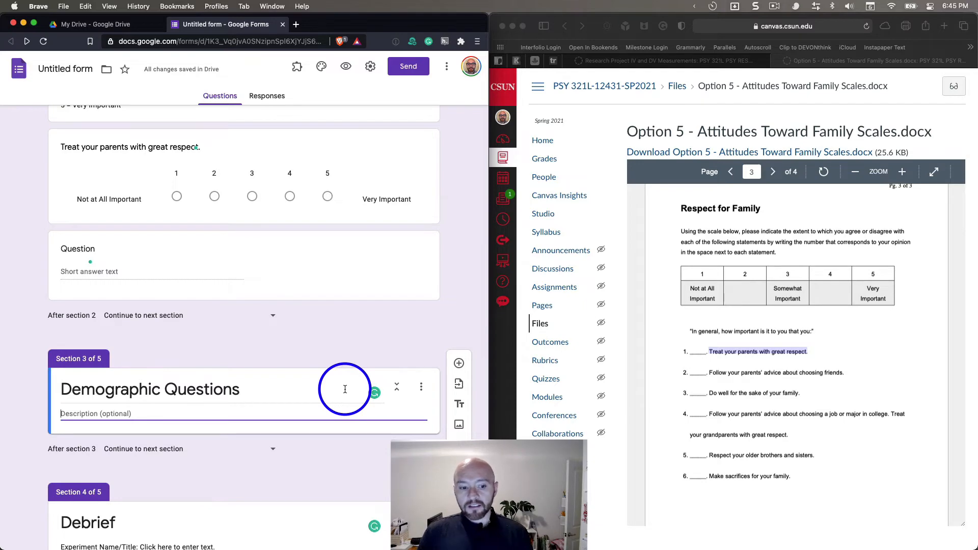
pyautogui.scroll(-3, 345, 389)
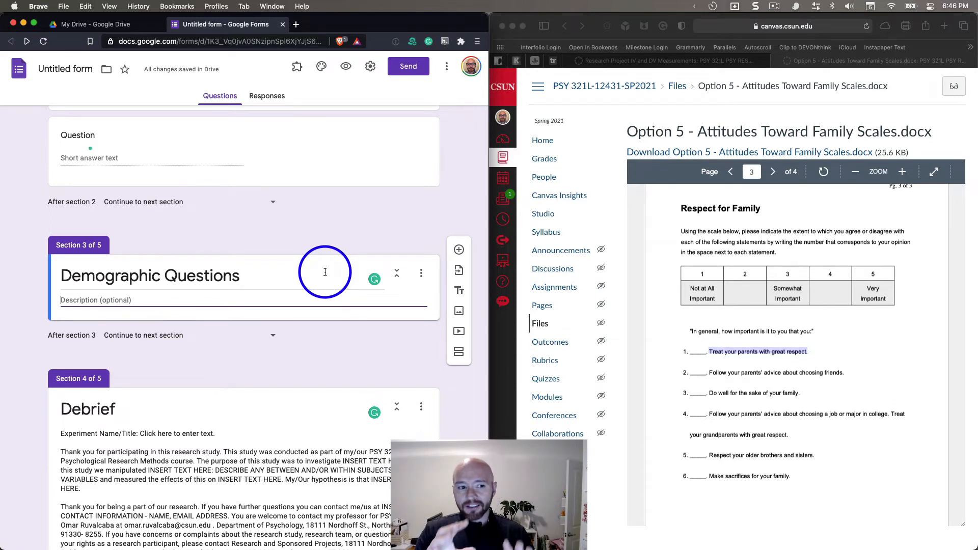
pyautogui.scroll(-5, 325, 275)
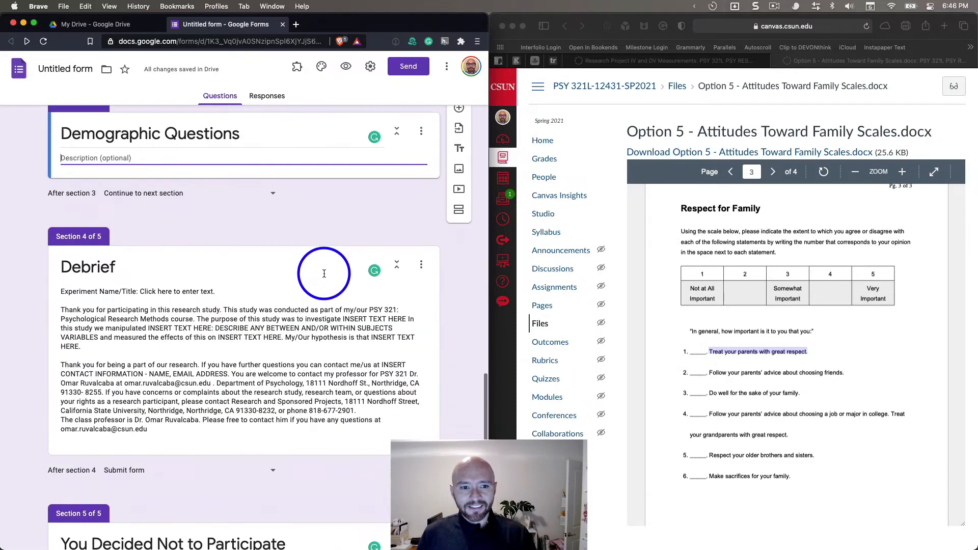
pyautogui.scroll(6, 325, 278)
pyautogui.scroll(-1, 326, 294)
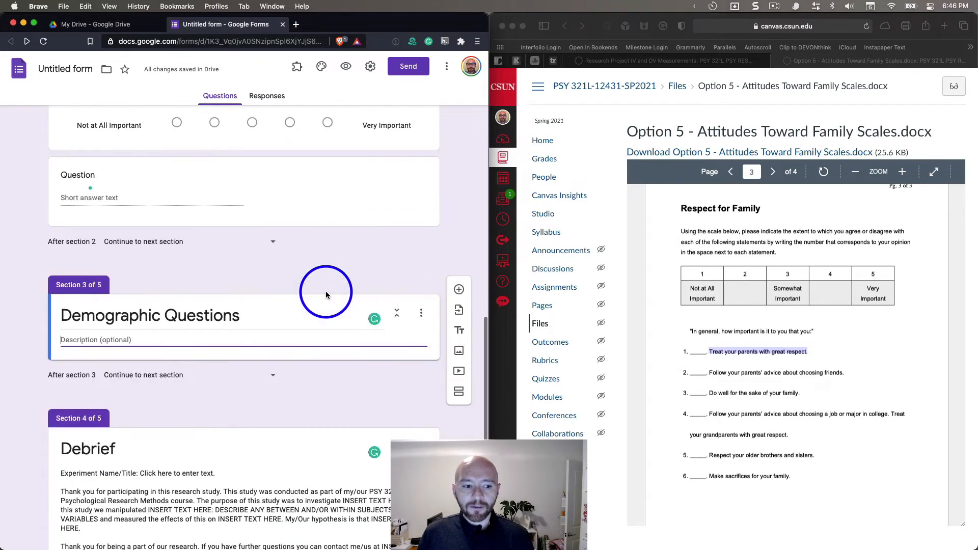
pyautogui.scroll(-5, 326, 295)
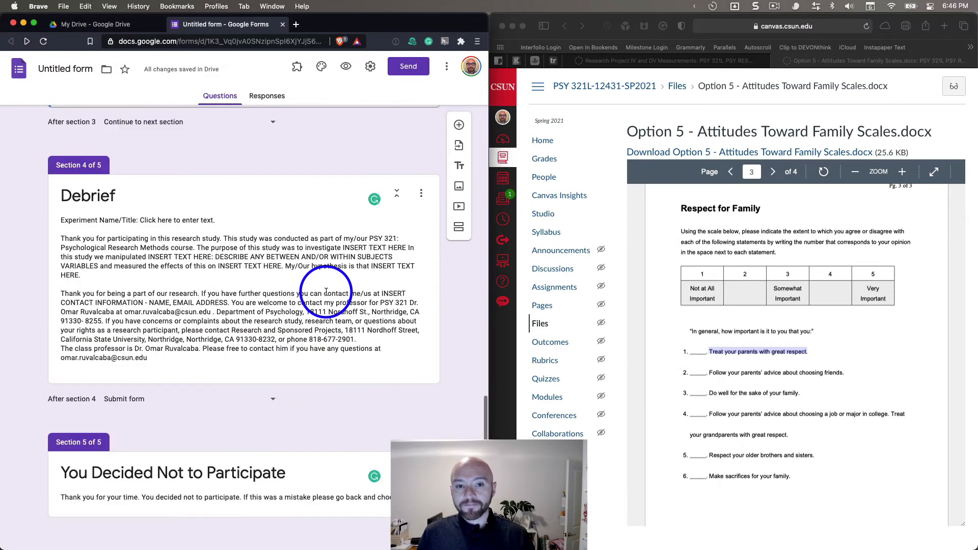
pyautogui.scroll(3, 326, 294)
pyautogui.scroll(1, 326, 294)
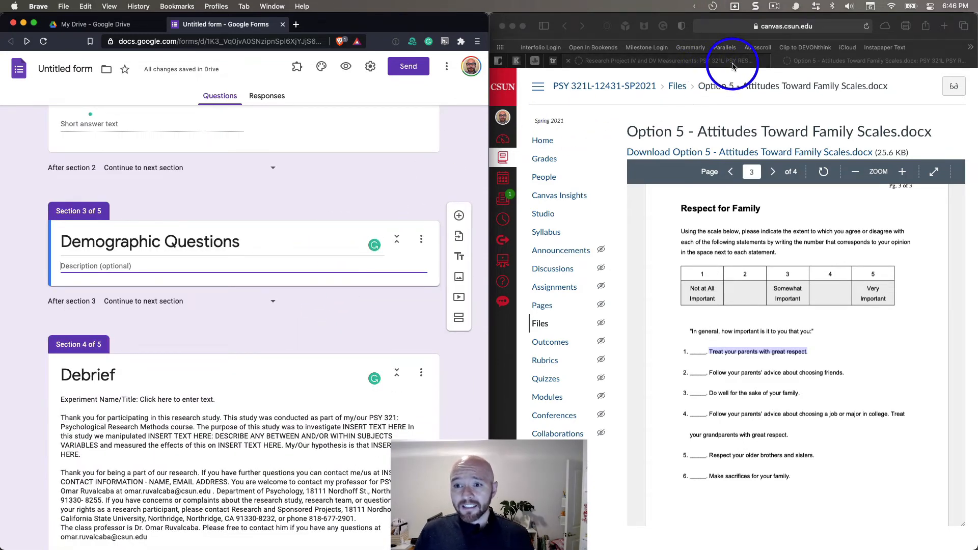
# Step: Leave the Option 5 scales document and the Research Project IV and DV Measurements page for the PSY 321L course's home page of modules
pyautogui.click(776, 61)
pyautogui.click(776, 61)
pyautogui.scroll(5, 685, 173)
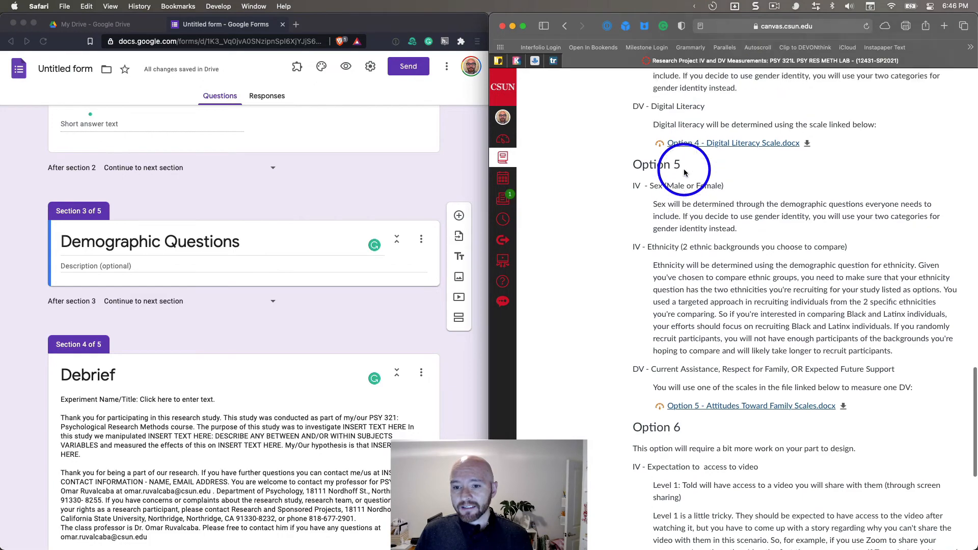
pyautogui.scroll(5, 684, 173)
pyautogui.click(562, 26)
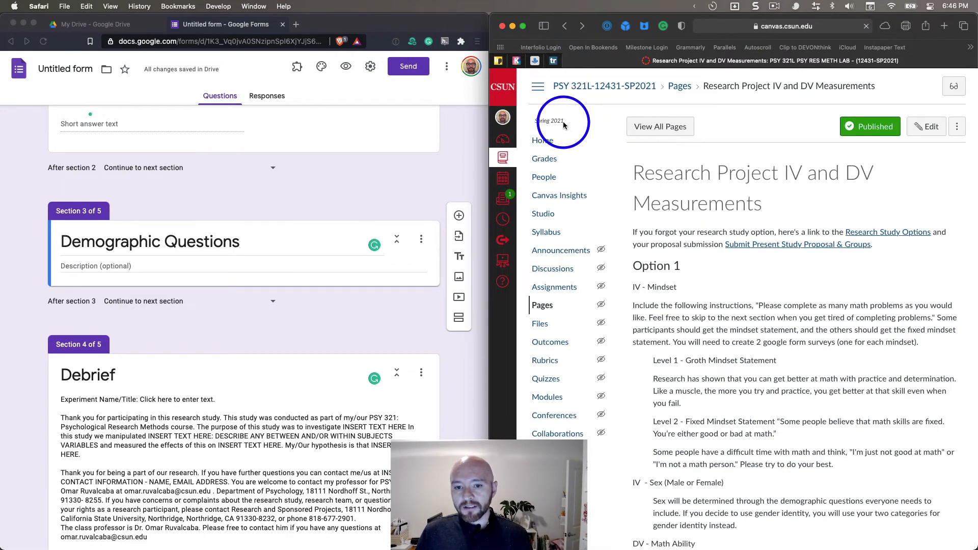
pyautogui.scroll(20, 547, 146)
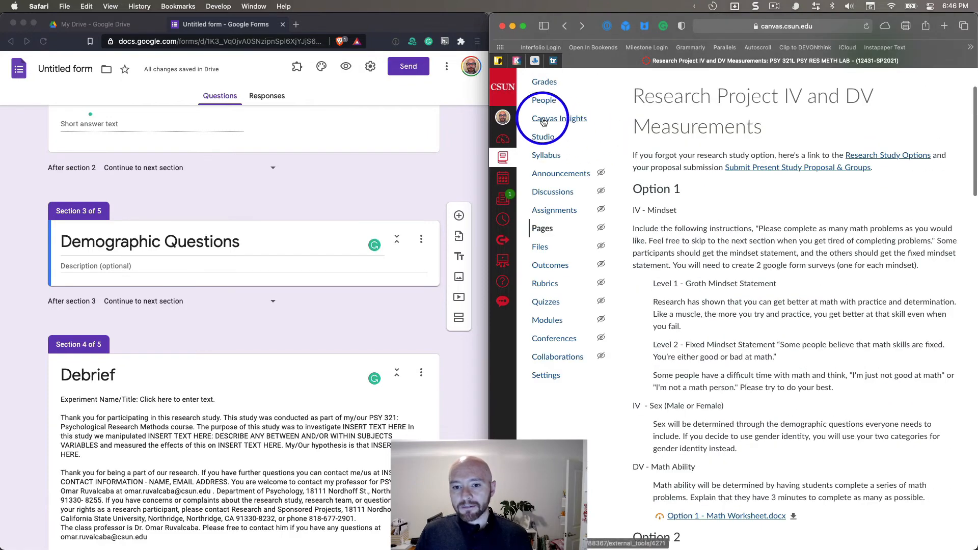
pyautogui.click(544, 119)
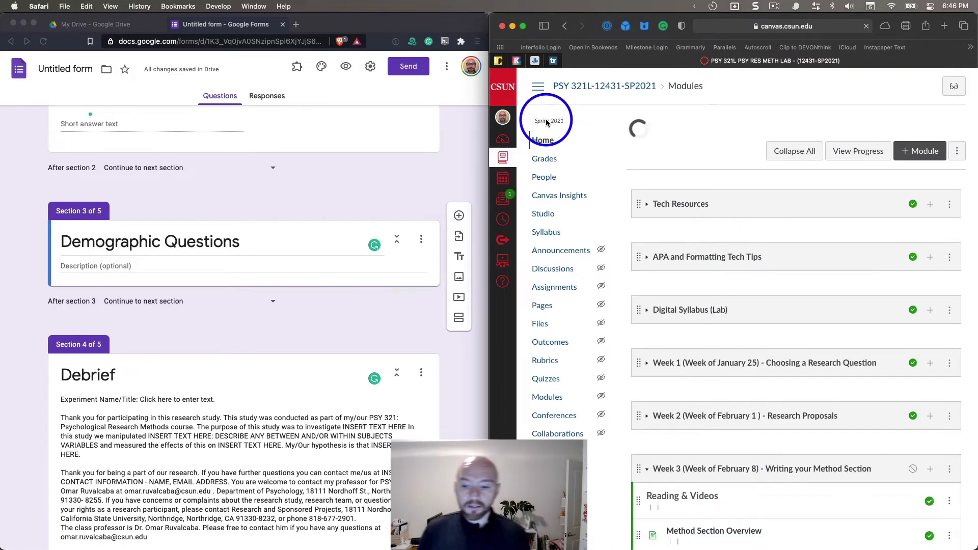
# Step: Open Demographics (required for all studies).docx from the Week 3 module and highlight its questions on sex assigned at birth and gender
pyautogui.scroll(-15, 677, 284)
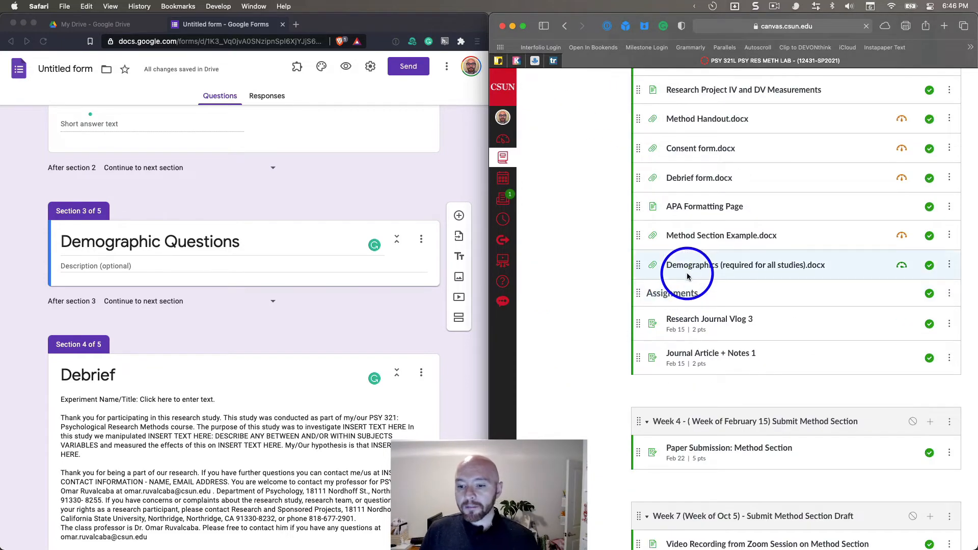
pyautogui.scroll(4, 703, 285)
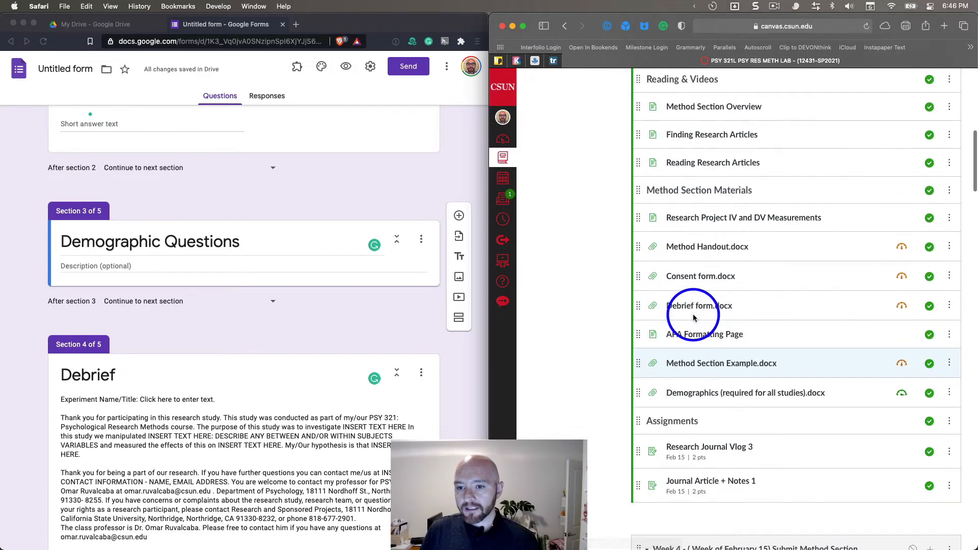
pyautogui.scroll(3, 657, 258)
pyautogui.scroll(-4, 684, 295)
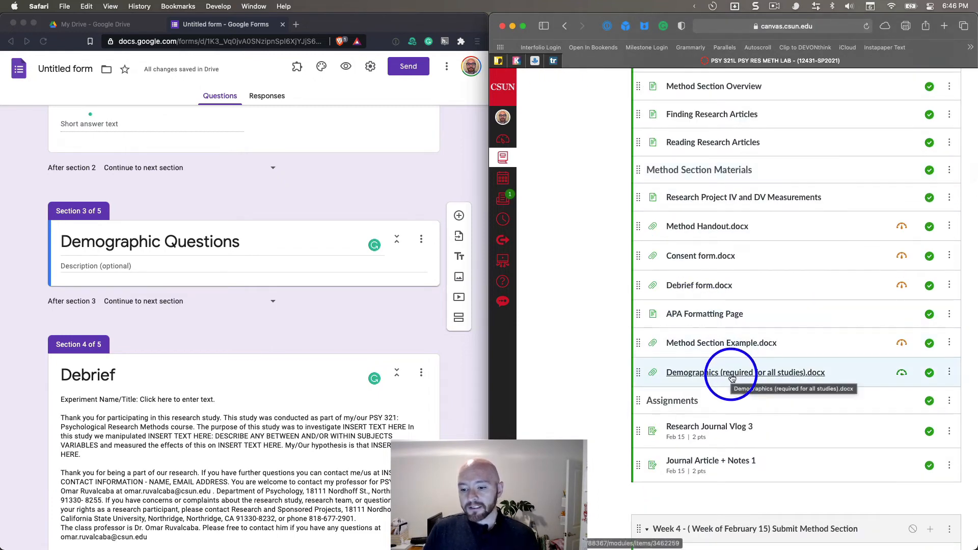
pyautogui.click(749, 374)
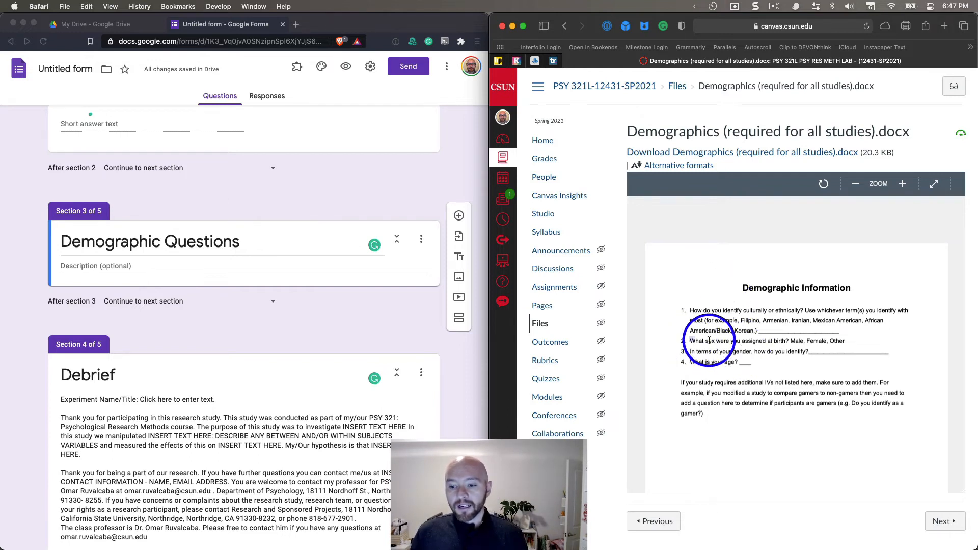
pyautogui.moveTo(689, 341); pyautogui.dragTo(851, 347)
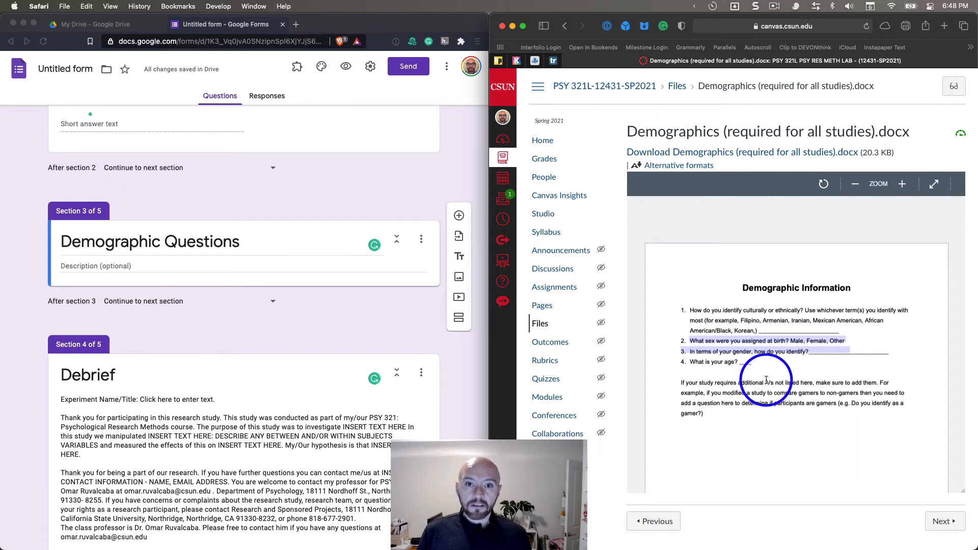
# Step: Add a short-answer question asking for the participant's age to the Demographic Questions section
pyautogui.scroll(-1, 326, 414)
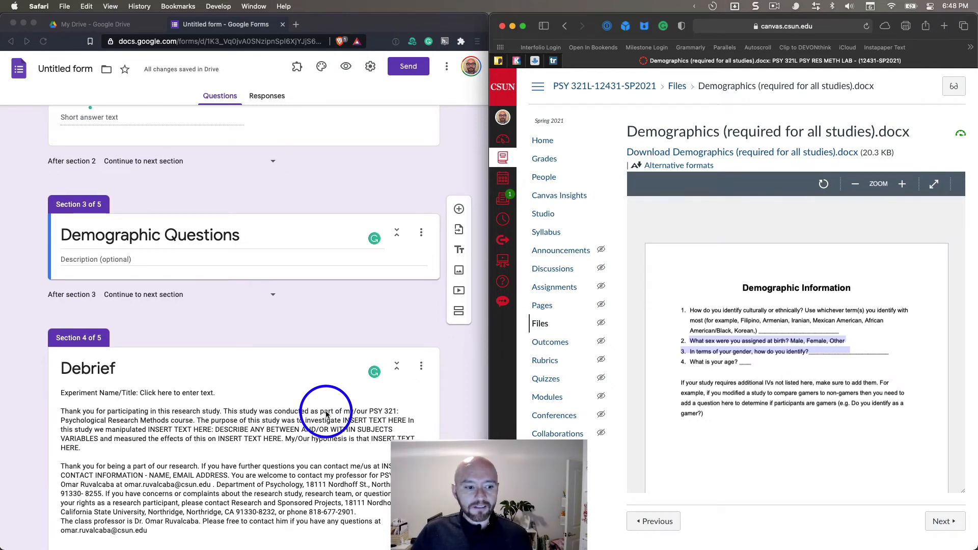
pyautogui.scroll(-3, 300, 344)
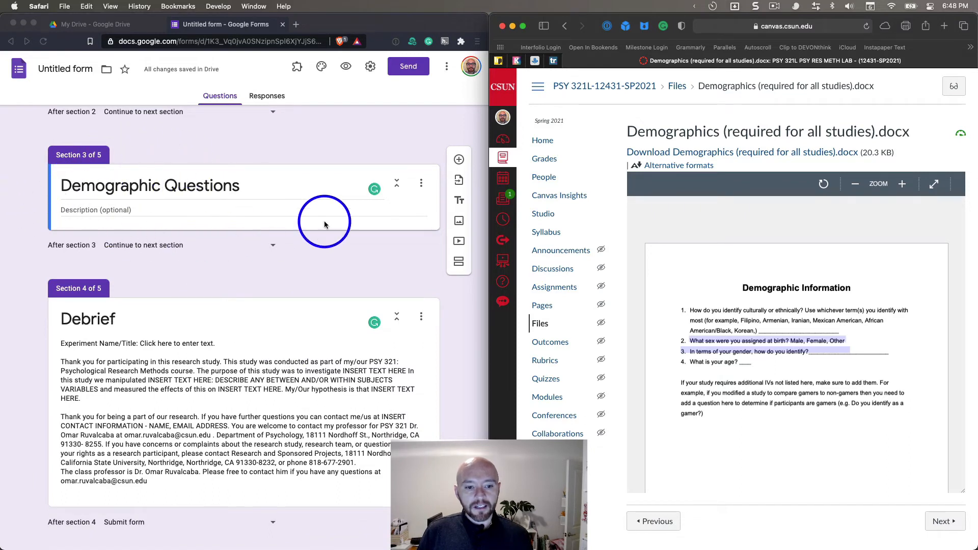
pyautogui.click(460, 161)
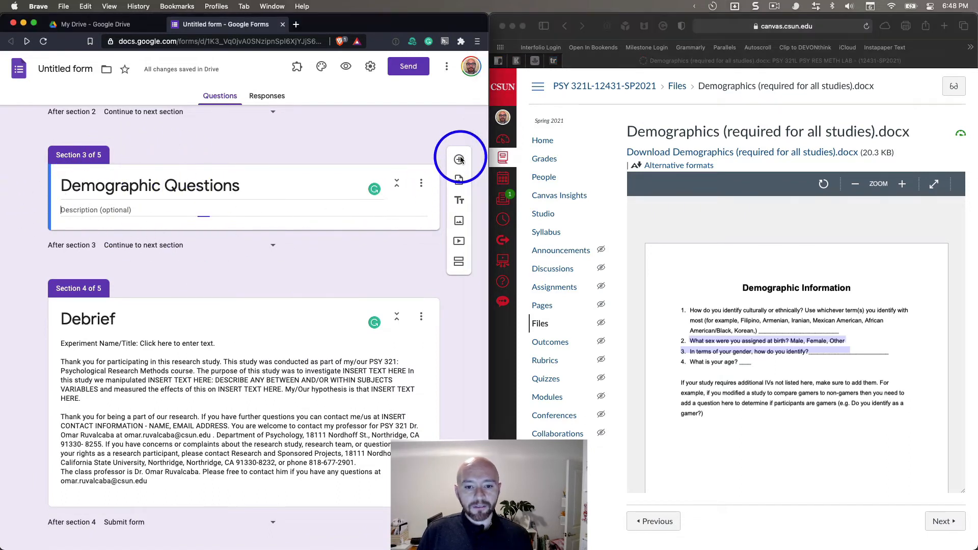
pyautogui.click(459, 161)
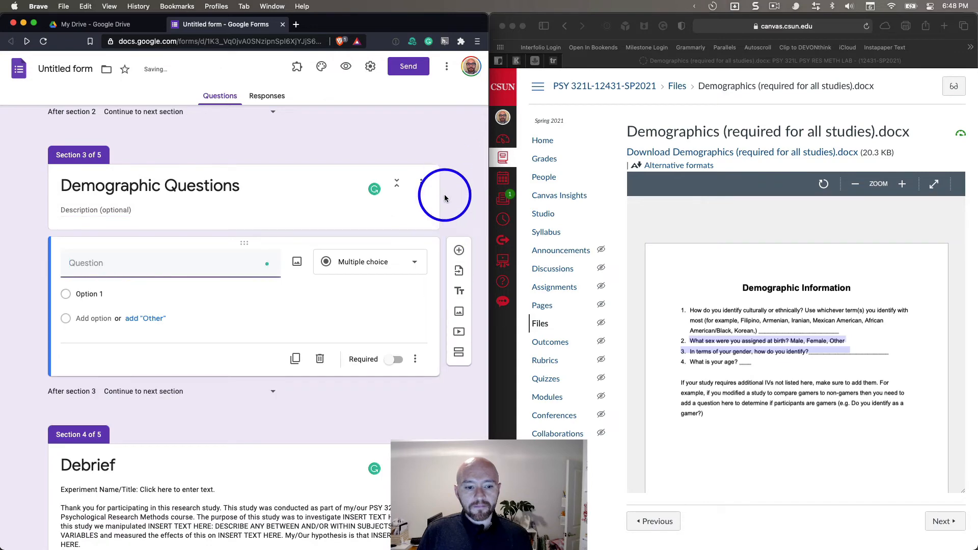
pyautogui.click(363, 262)
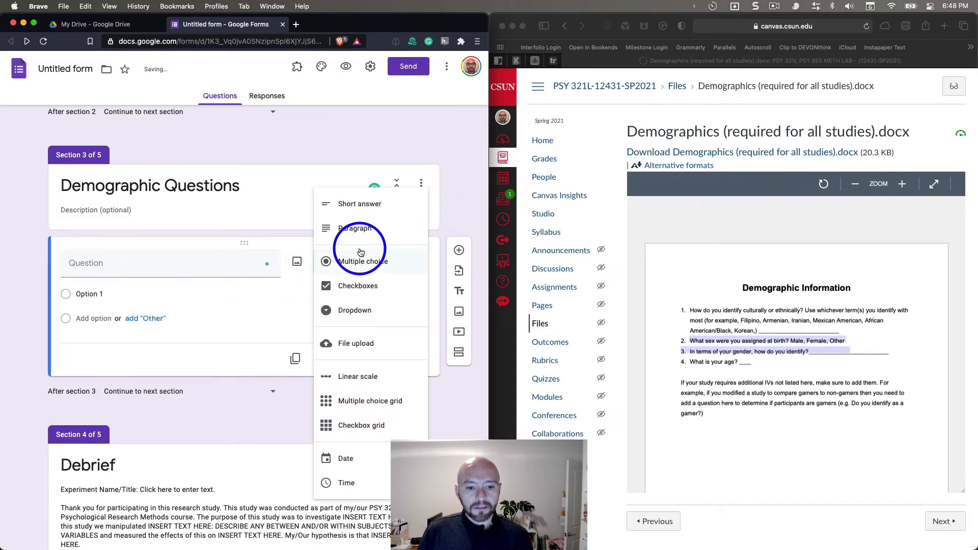
pyautogui.click(360, 203)
pyautogui.write('What is your ege')
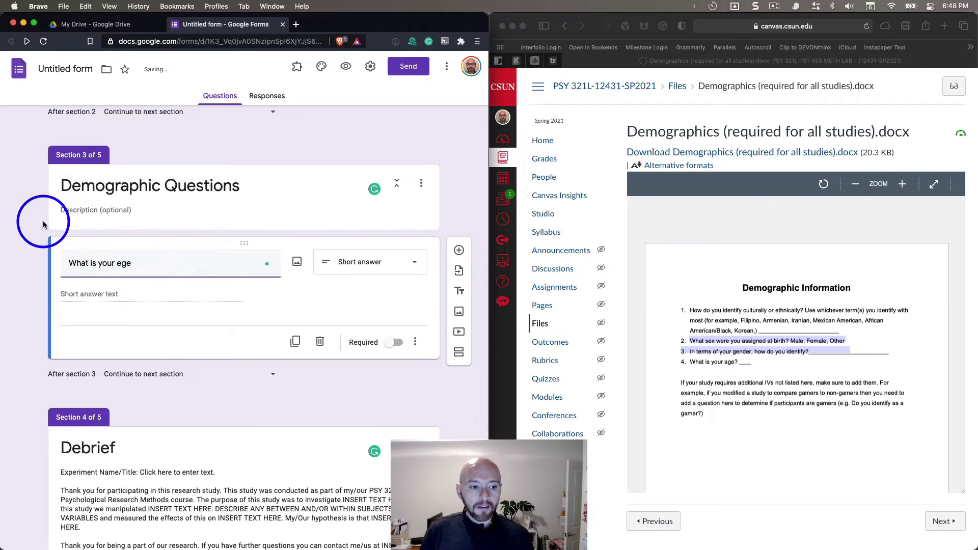
# Step: Enter "Please answer the following questions" as the description of the Demographic Questions section
pyautogui.click(69, 209)
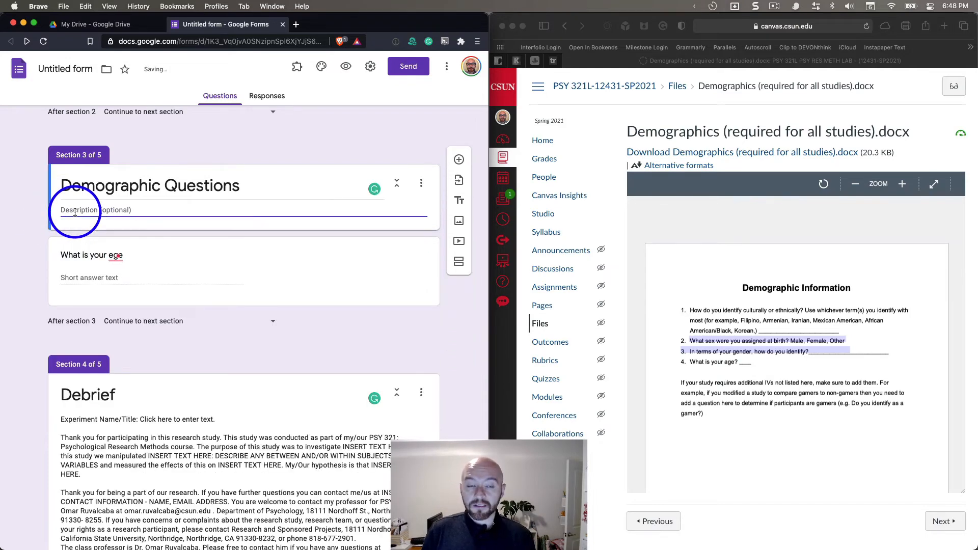
pyautogui.write('Please ')
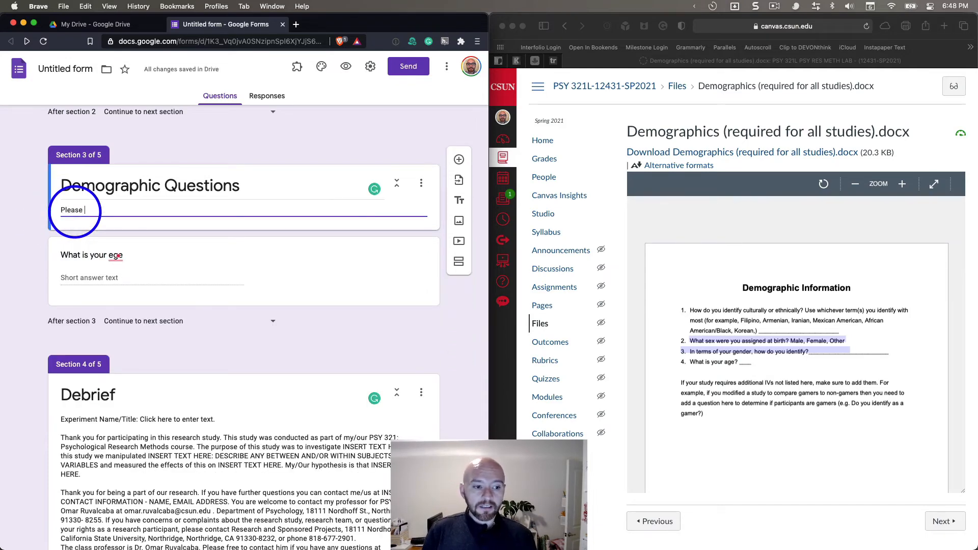
pyautogui.write('answer the follow')
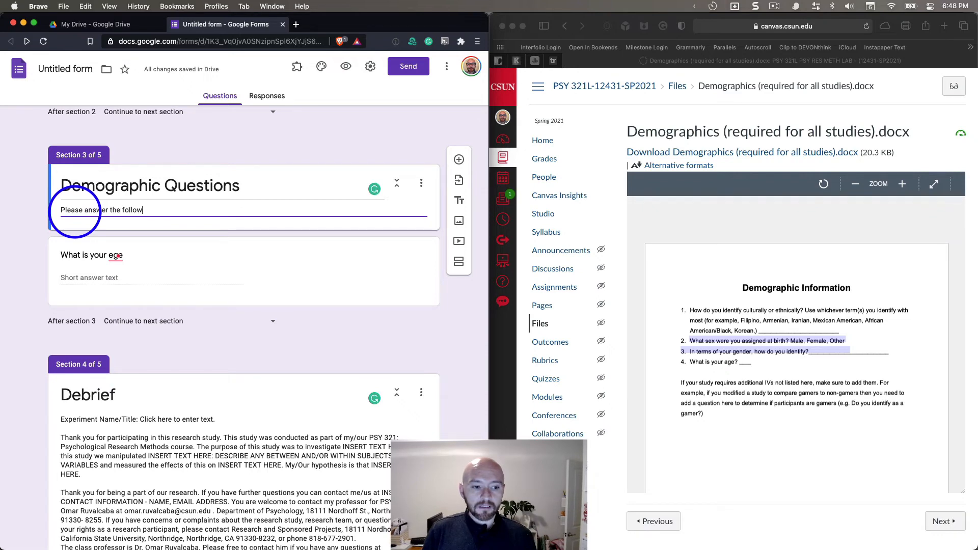
pyautogui.write('ing questions')
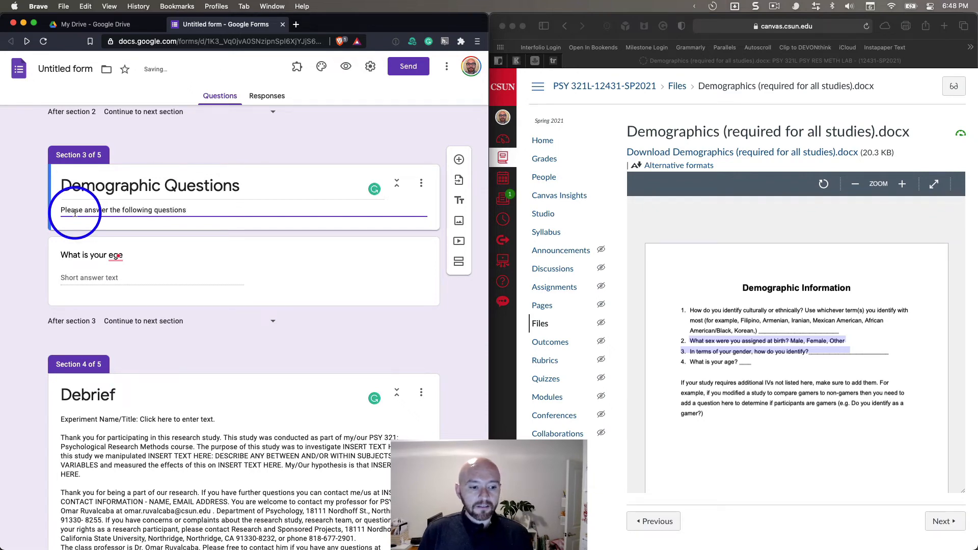
# Step: Correct the wording of the short-answer age question to "What is your age?"
pyautogui.doubleClick(116, 256)
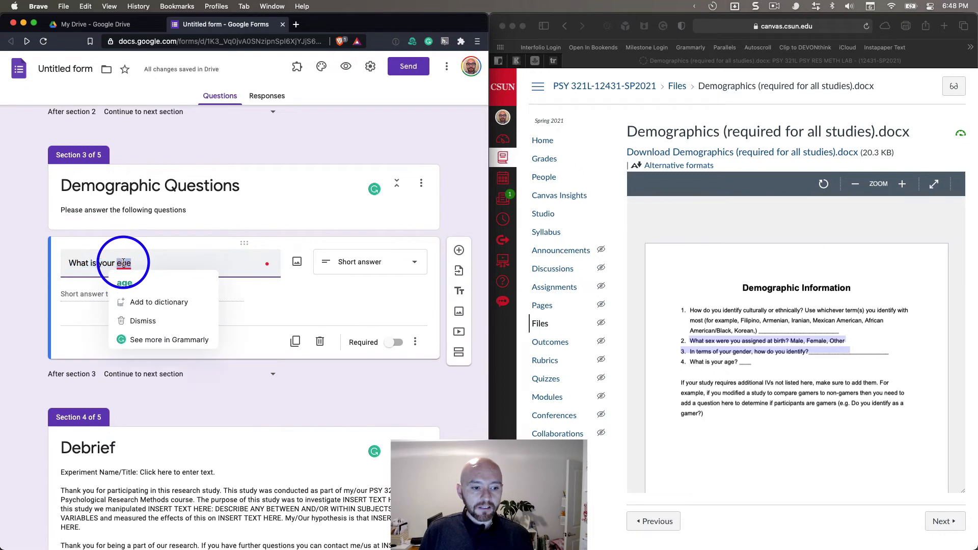
pyautogui.write('age')
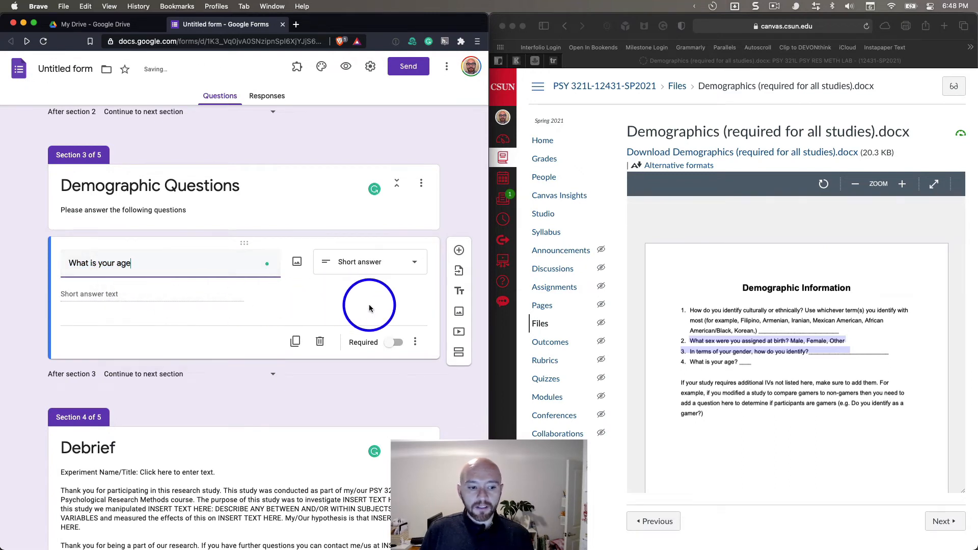
pyautogui.write('>')
pyautogui.press('BackSpace')
pyautogui.write('?')
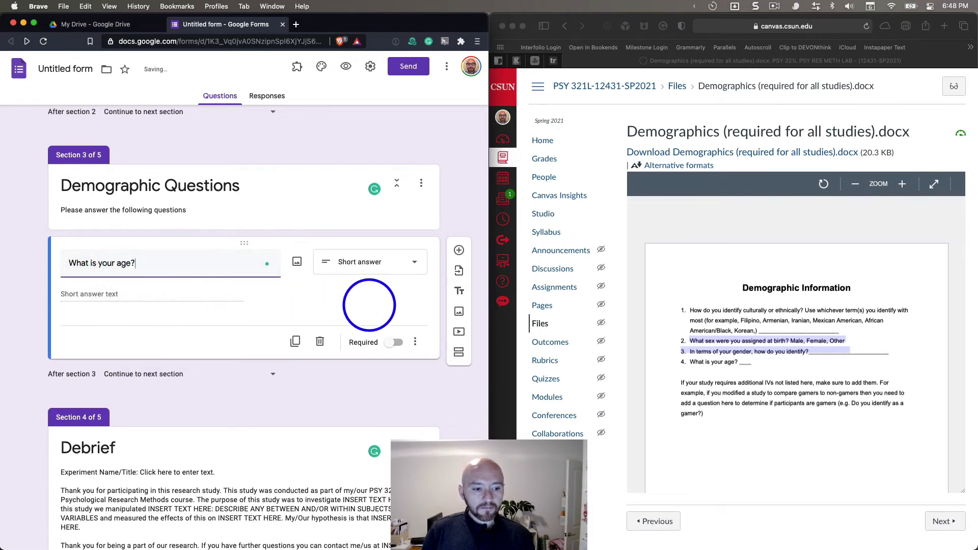
# Step: Add a multiple-choice question reading "What is your ethnicity?" below the age question
pyautogui.click(460, 250)
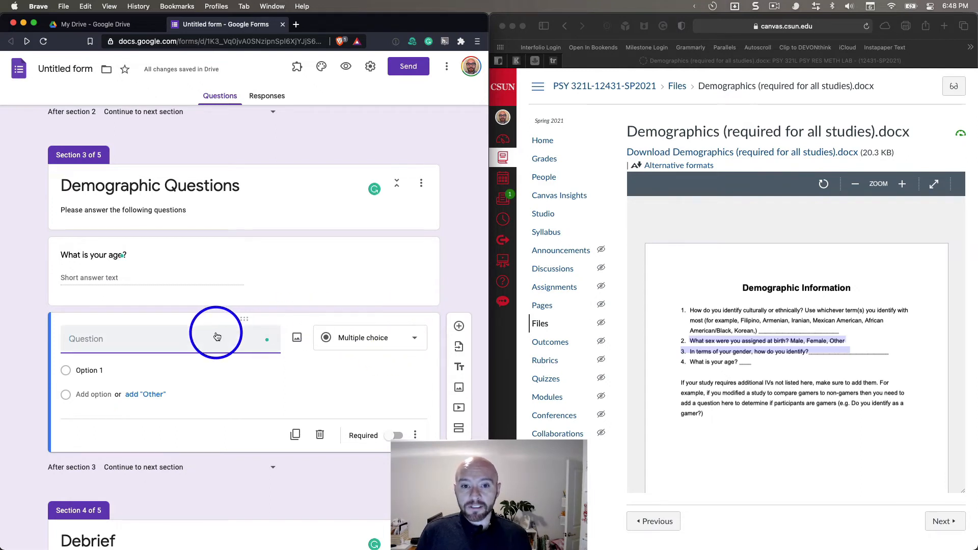
pyautogui.click(382, 337)
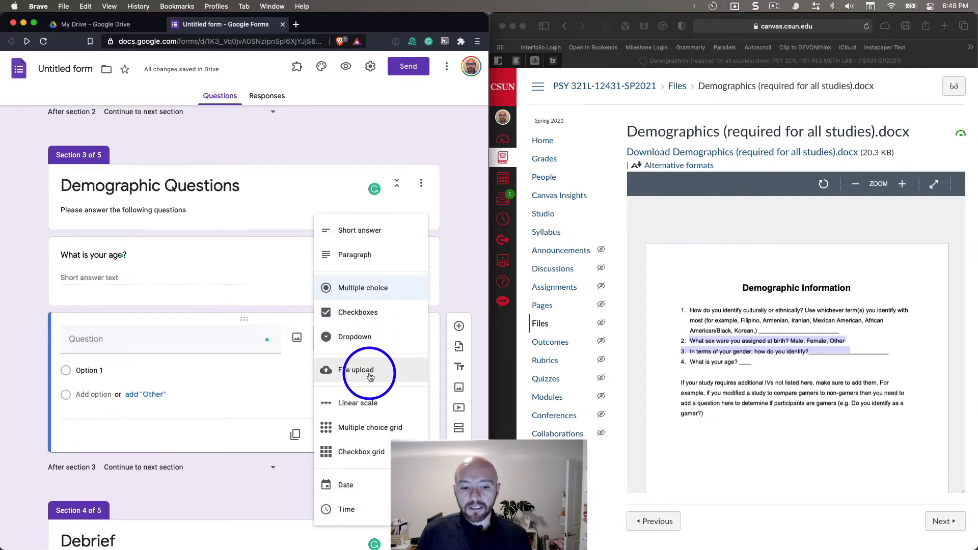
pyautogui.click(205, 343)
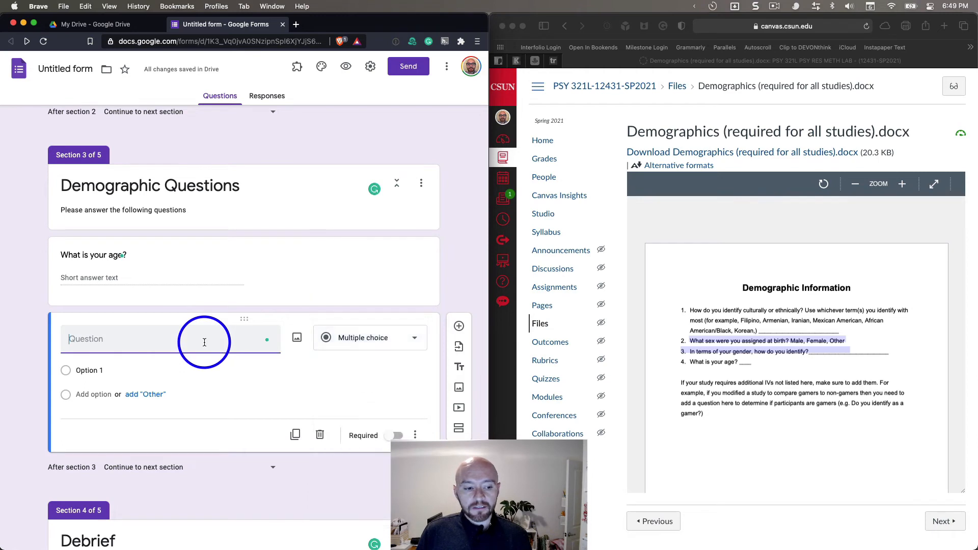
pyautogui.write('What is you')
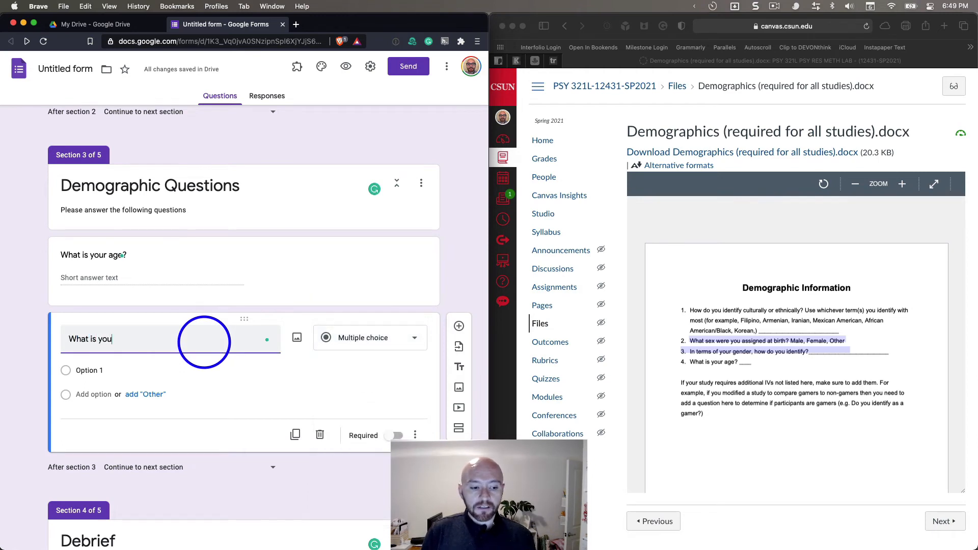
pyautogui.write('r ethnicity?')
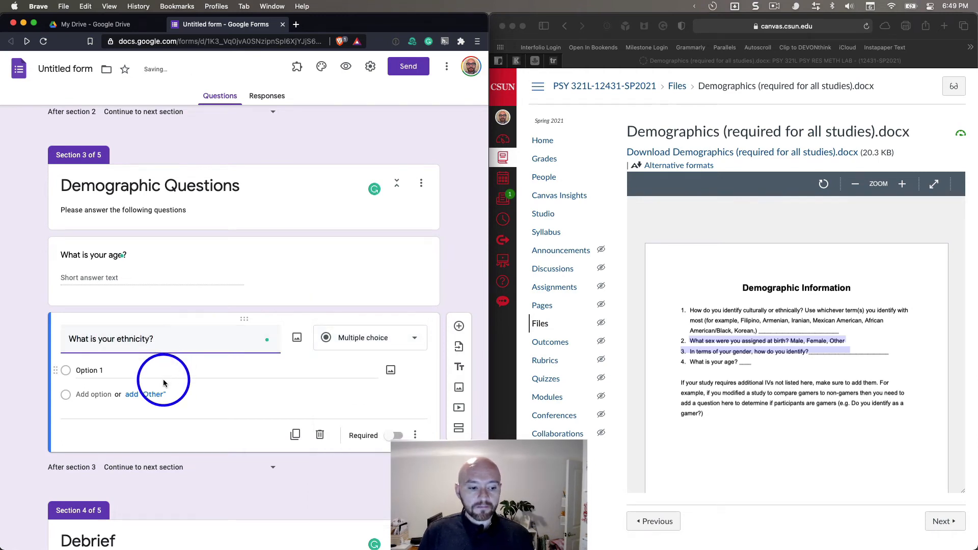
# Step: Set the ethnicity question's first answer option to "Latinx or Latina/o or Hispanic"
pyautogui.click(85, 371)
pyautogui.write('Latin')
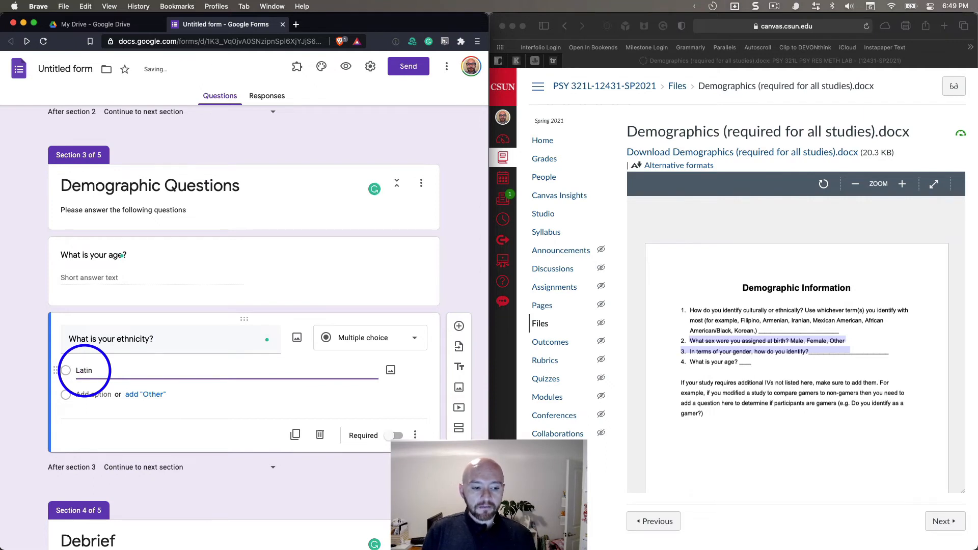
pyautogui.write('x')
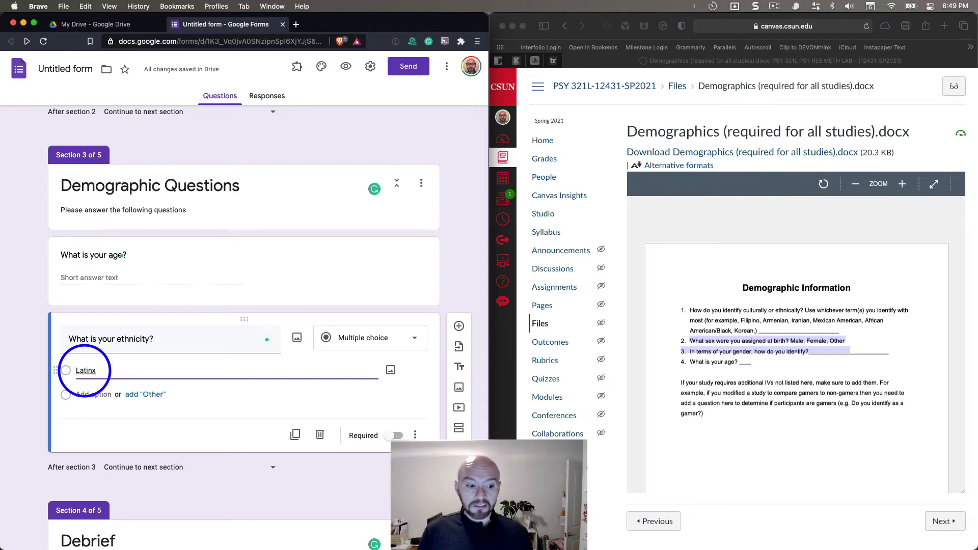
pyautogui.write('or ')
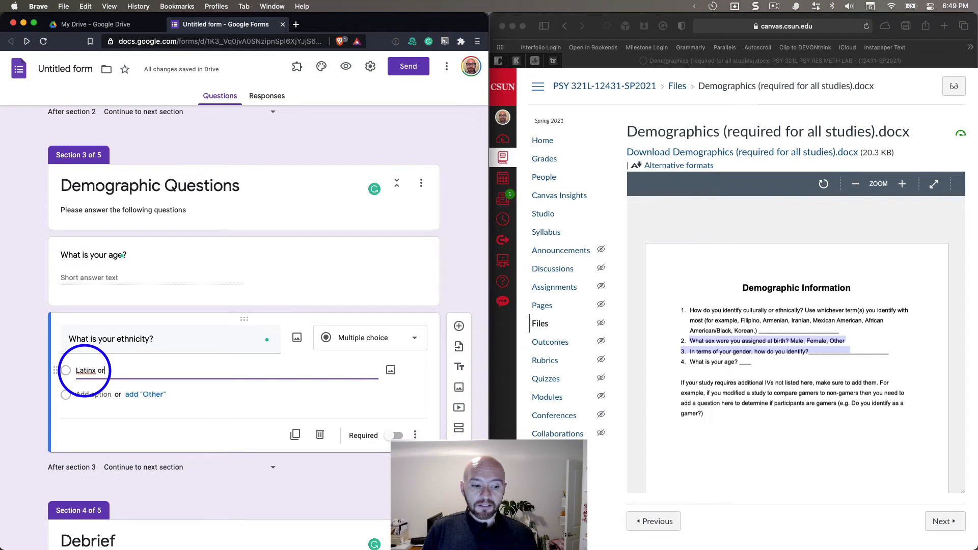
pyautogui.write('Latina/o or')
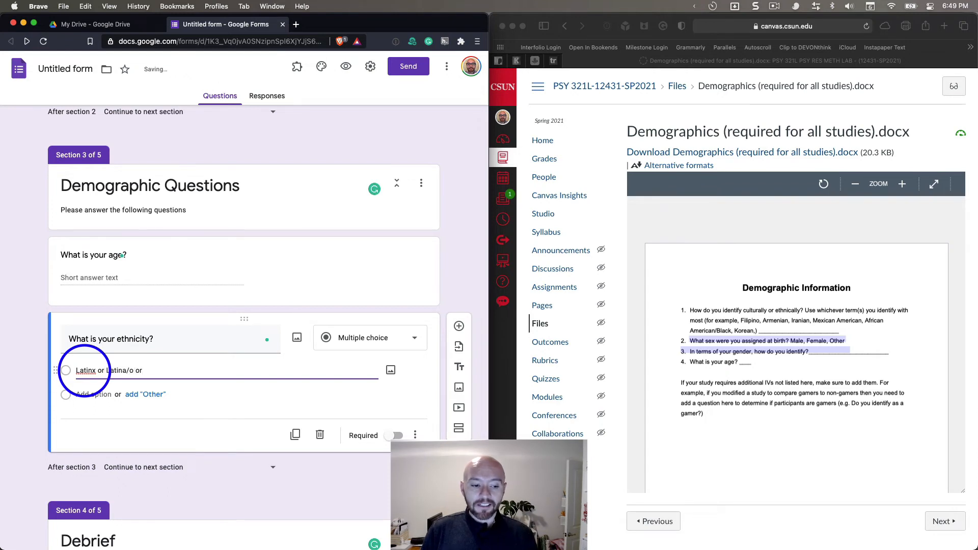
pyautogui.write(' Lat')
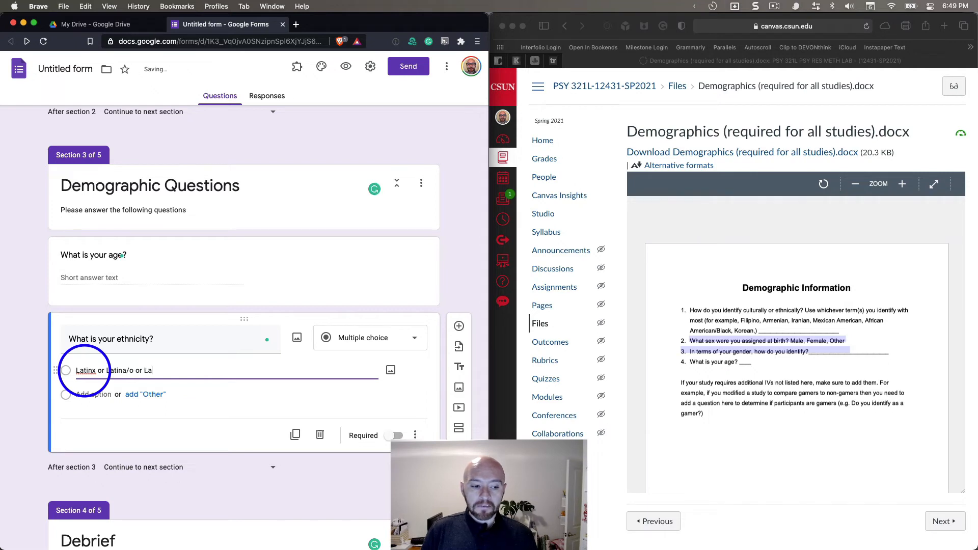
pyautogui.press('BackSpace')
pyautogui.press('BackSpace')
pyautogui.write('Hispanic')
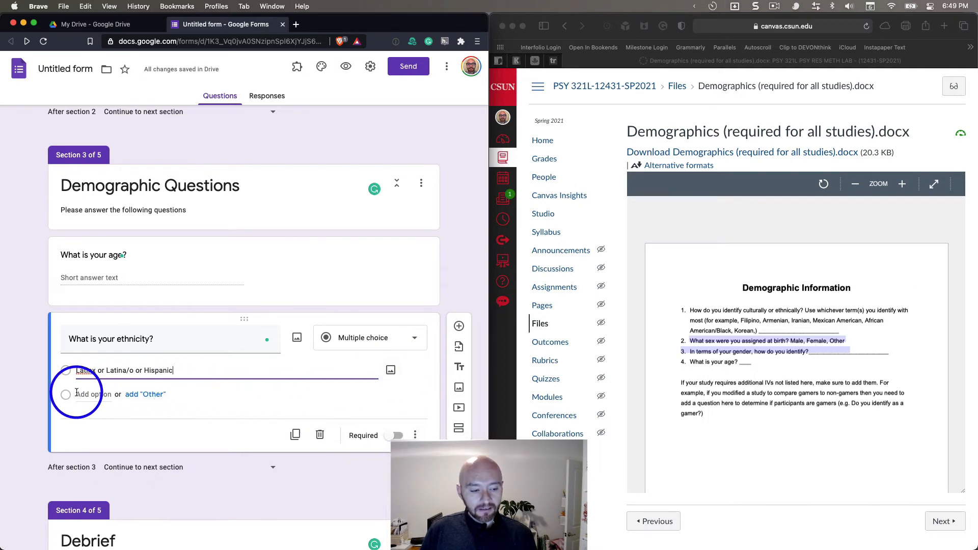
# Step: Add "White or European American" as the second answer option of the ethnicity question
pyautogui.click(93, 395)
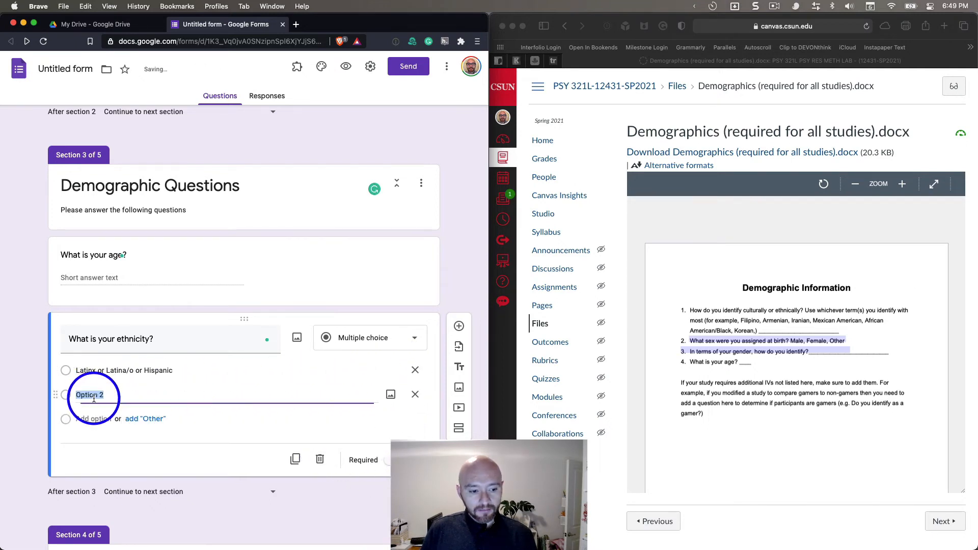
pyautogui.write('Whit')
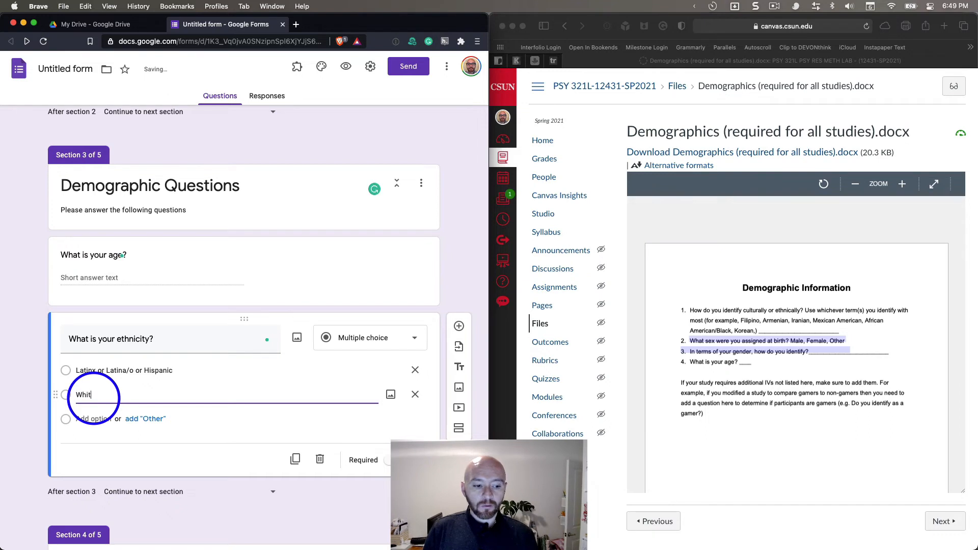
pyautogui.write('e or European American')
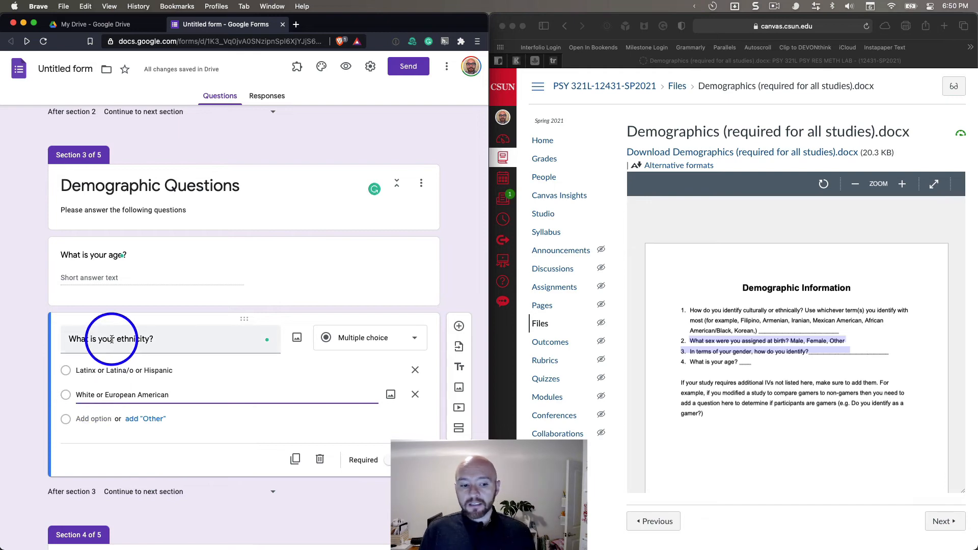
pyautogui.scroll(-3, 105, 351)
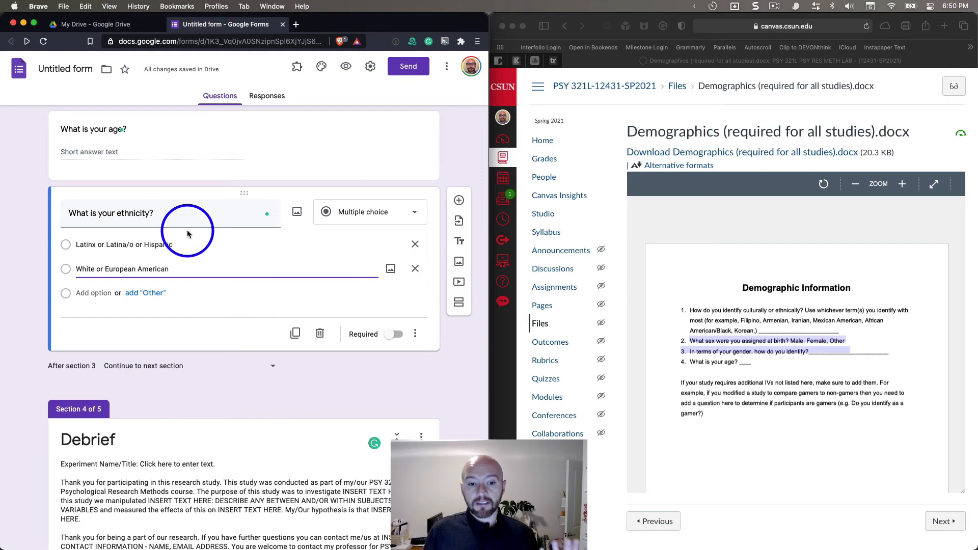
pyautogui.scroll(-5, 187, 230)
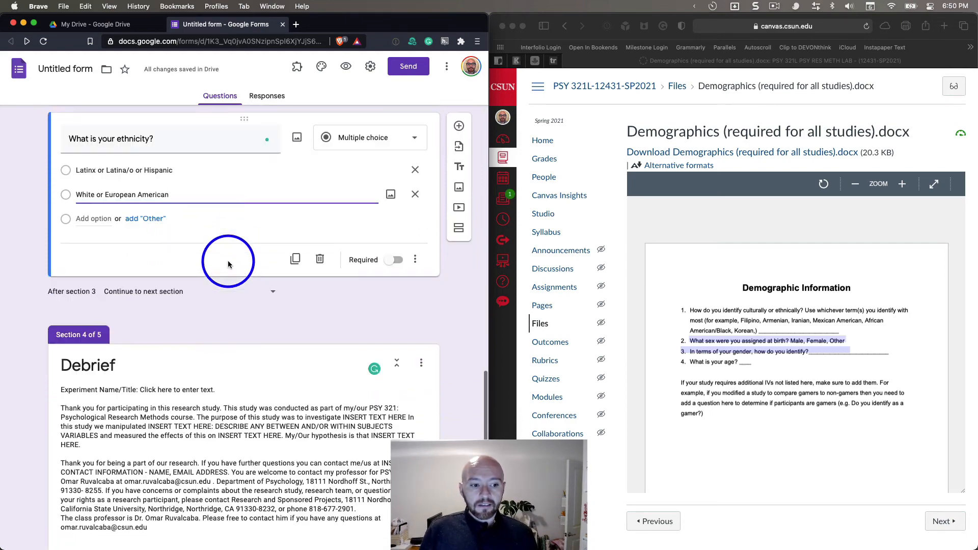
pyautogui.scroll(4, 229, 264)
pyautogui.scroll(-4, 253, 319)
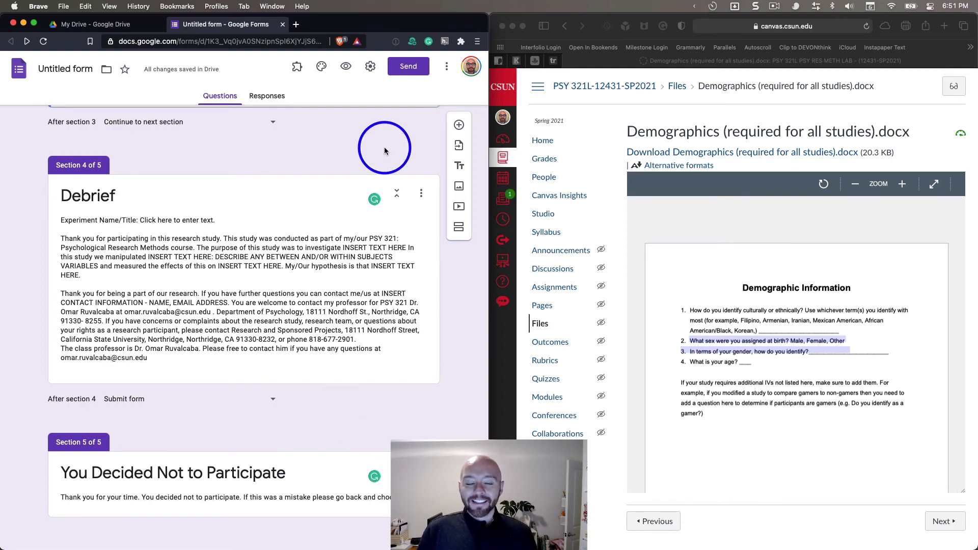
# Step: View the form's options for adding collaborators as editors, and close them without adding anyone
pyautogui.scroll(10, 387, 150)
pyautogui.scroll(15, 385, 157)
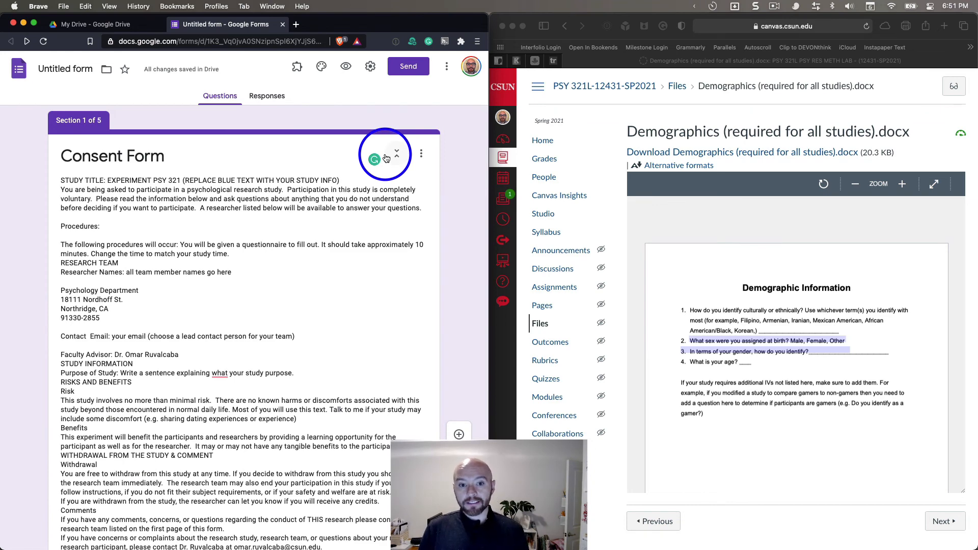
pyautogui.click(449, 68)
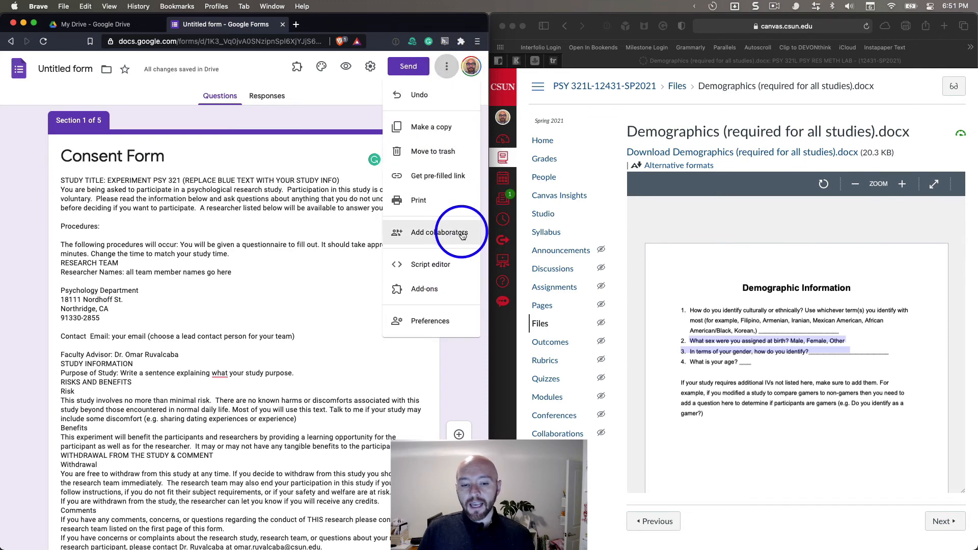
pyautogui.click(439, 232)
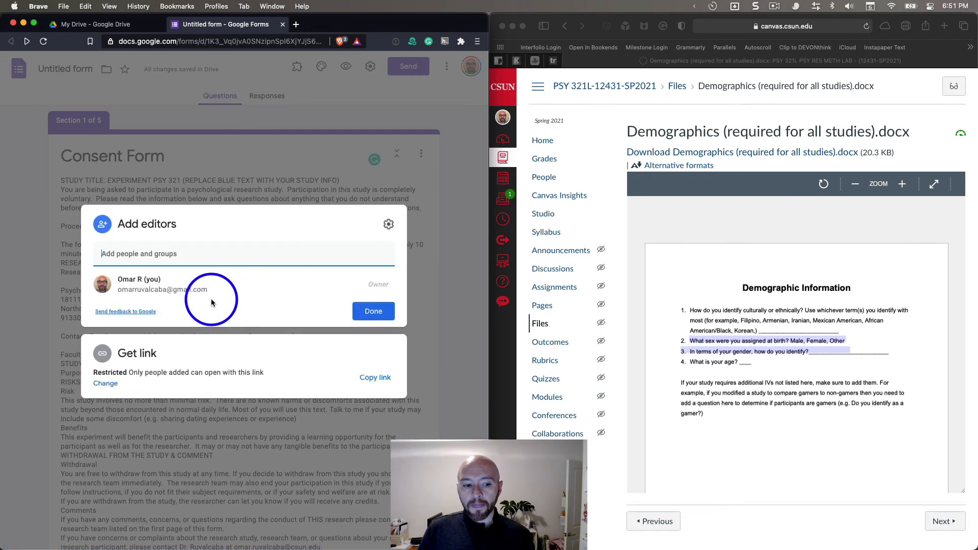
pyautogui.click(161, 254)
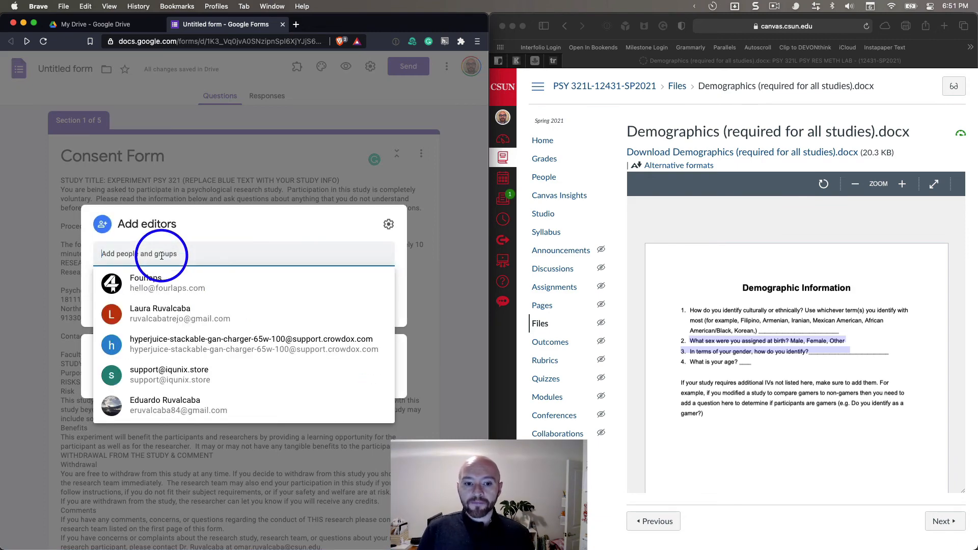
pyautogui.click(365, 174)
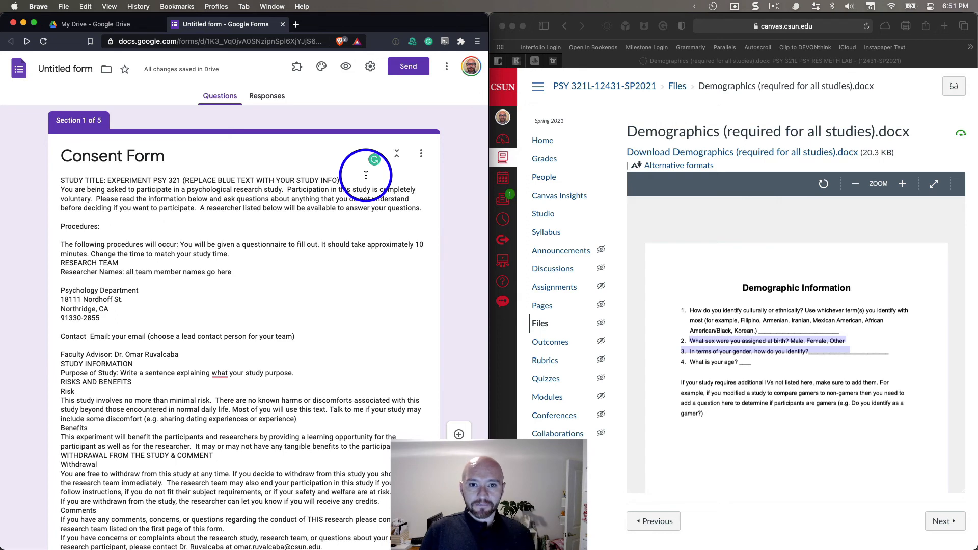
# Step: Copy the web address of the form's editing page
pyautogui.click(234, 40)
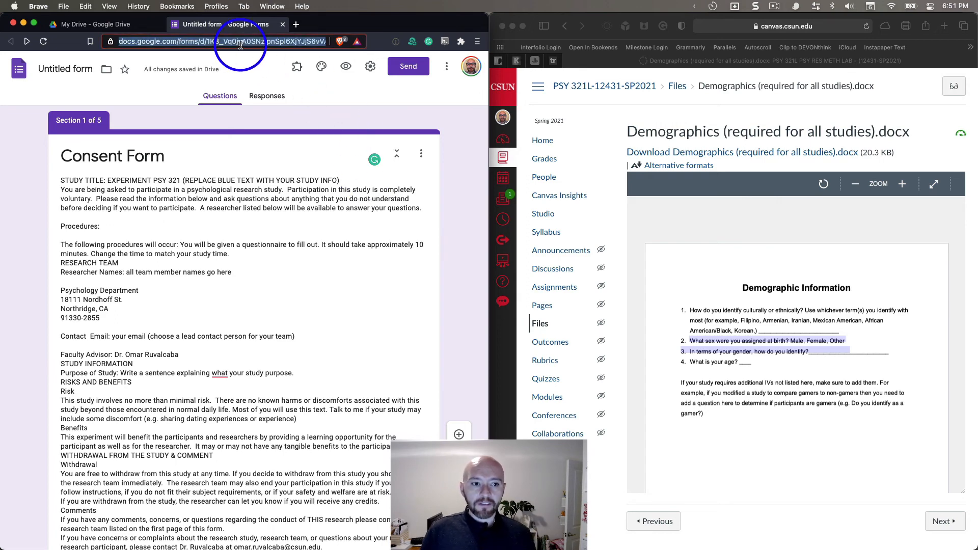
pyautogui.rightClick(241, 43)
pyautogui.click(256, 112)
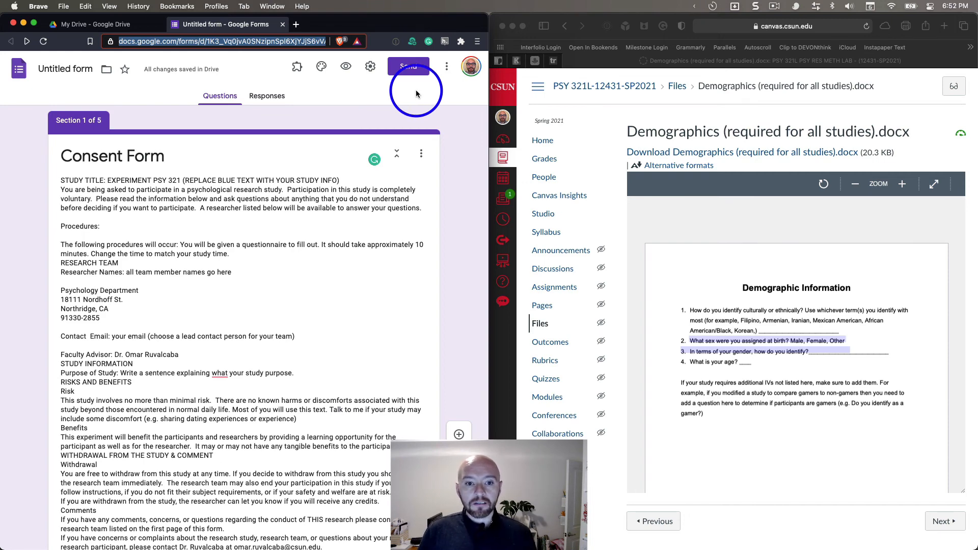
# Step: Create a shortened link for sending the form and copy it, leaving email collection off
pyautogui.click(406, 65)
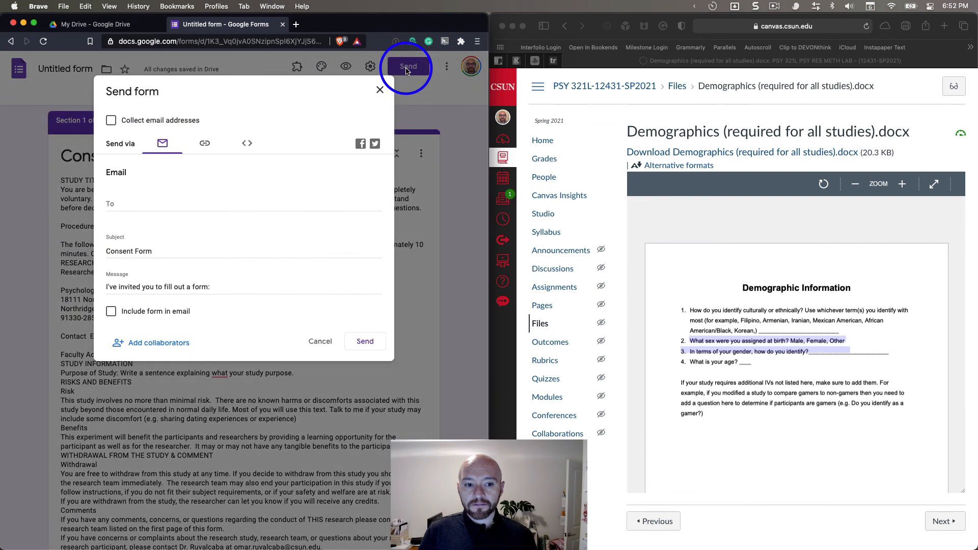
pyautogui.click(204, 144)
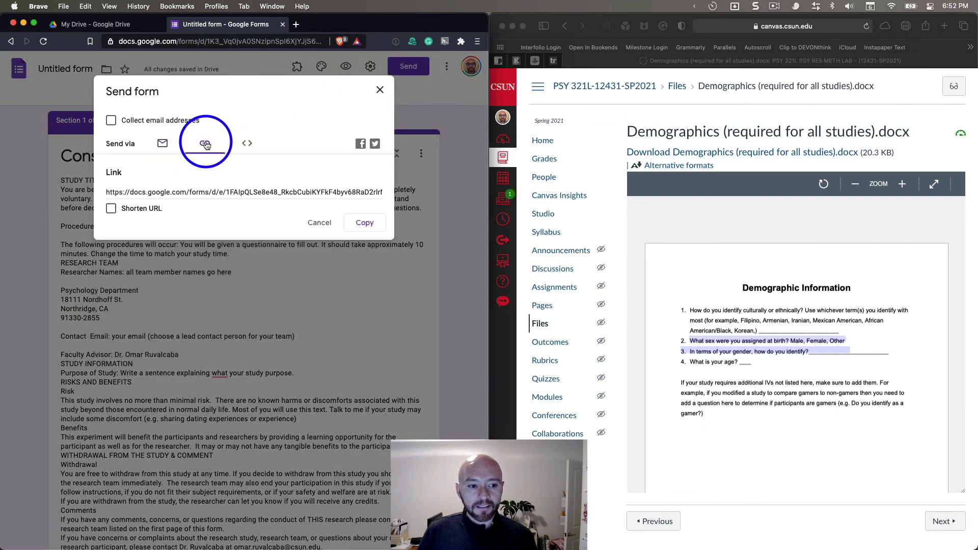
pyautogui.click(111, 208)
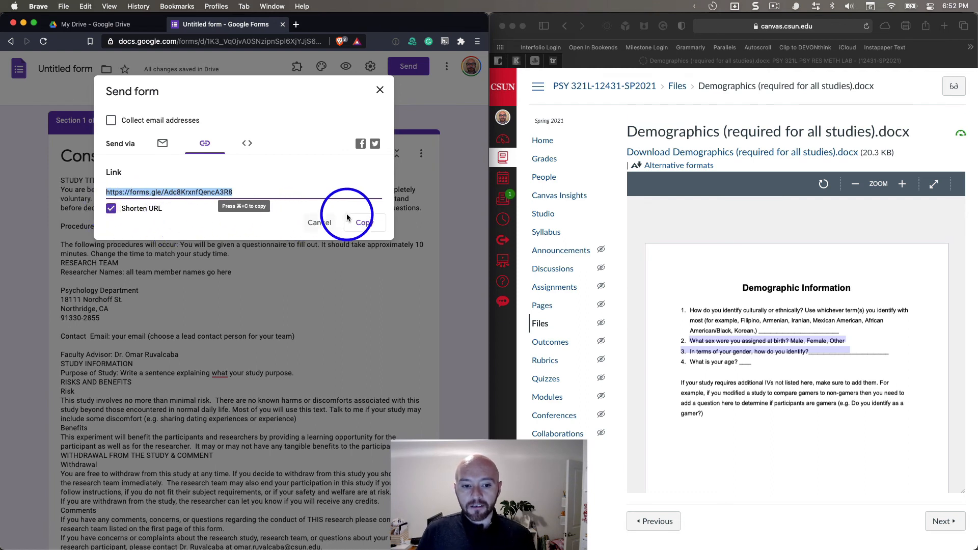
pyautogui.click(364, 223)
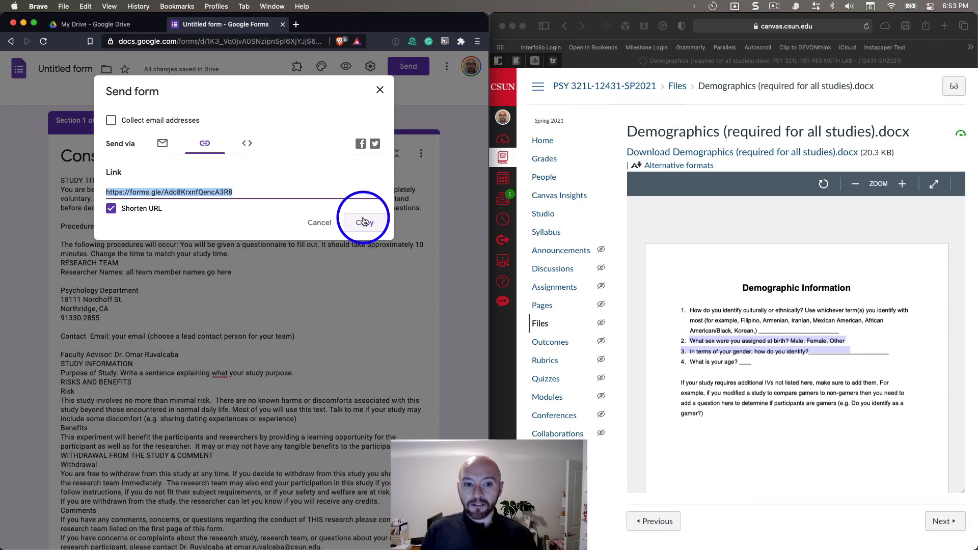
pyautogui.click(380, 90)
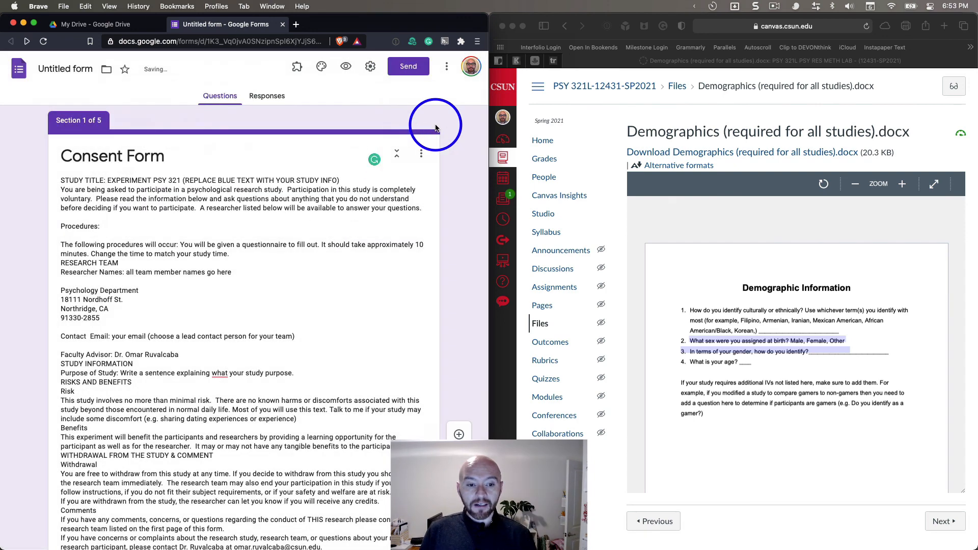